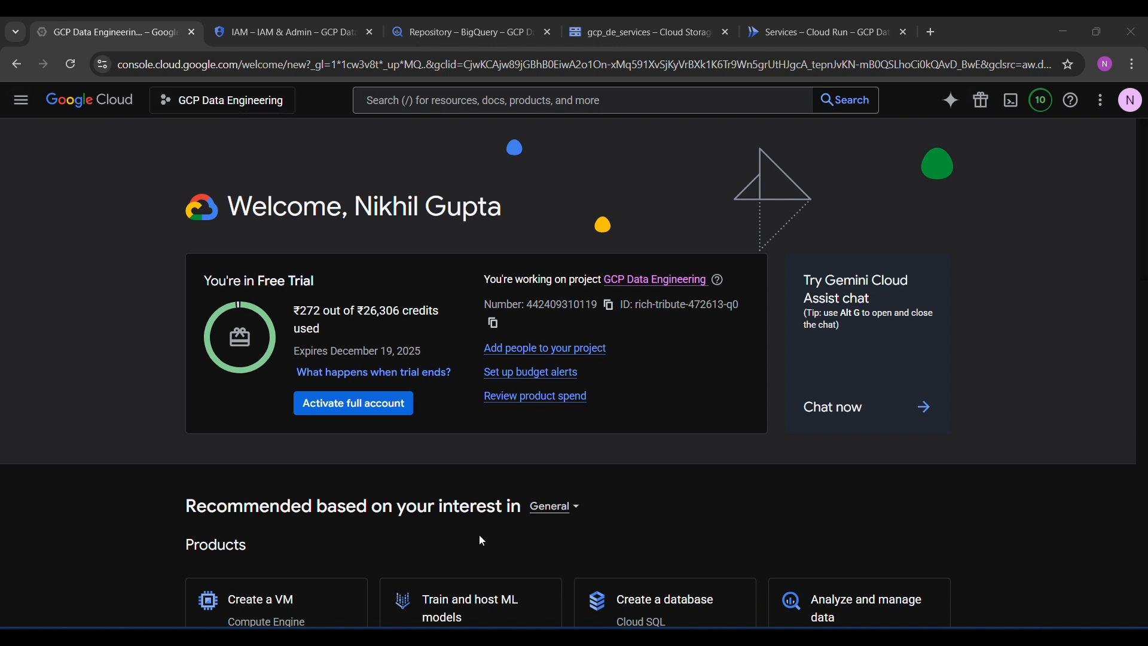
# Step: Open the project's service accounts page in IAM & Admin and start creating a new service account
pyautogui.click(465, 103)
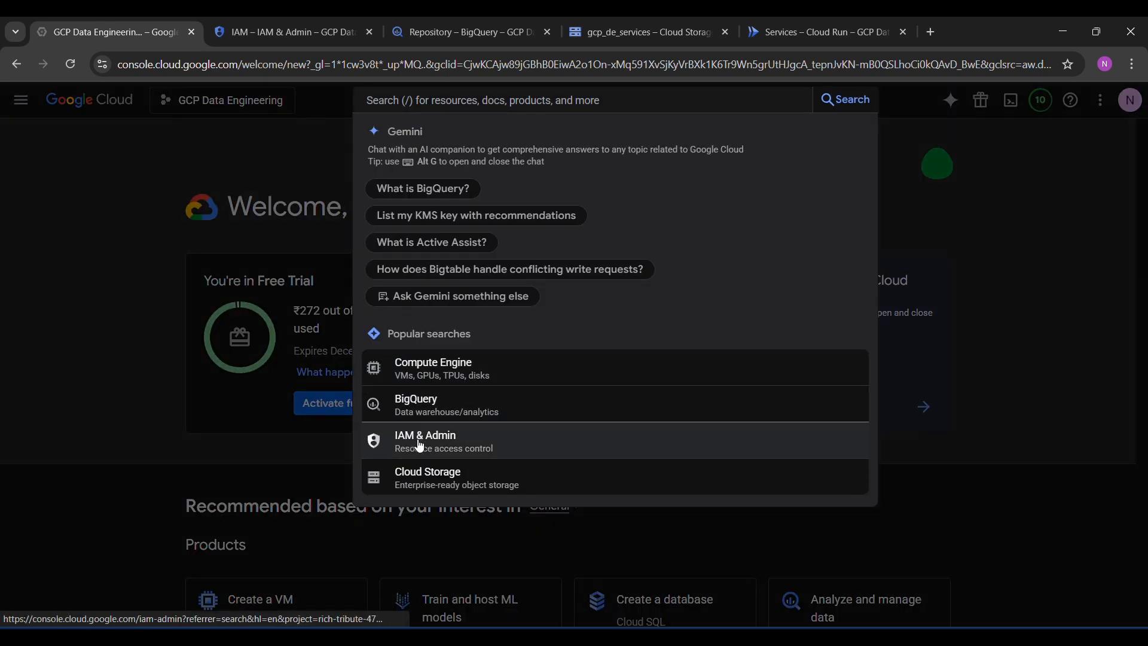
pyautogui.click(293, 152)
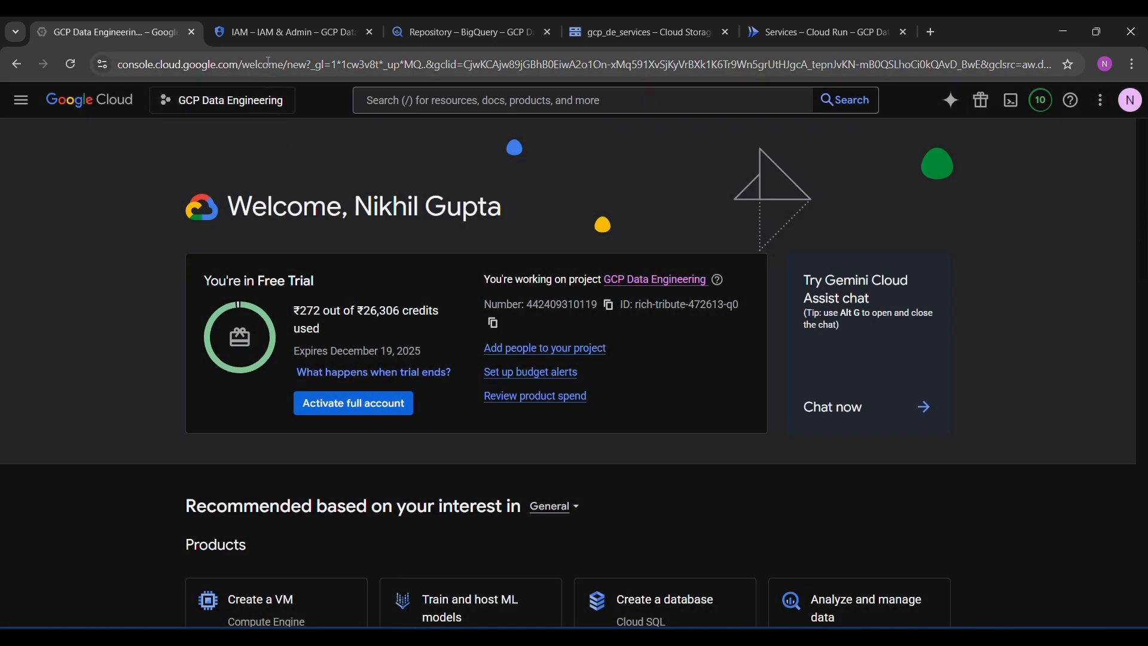
pyautogui.click(296, 40)
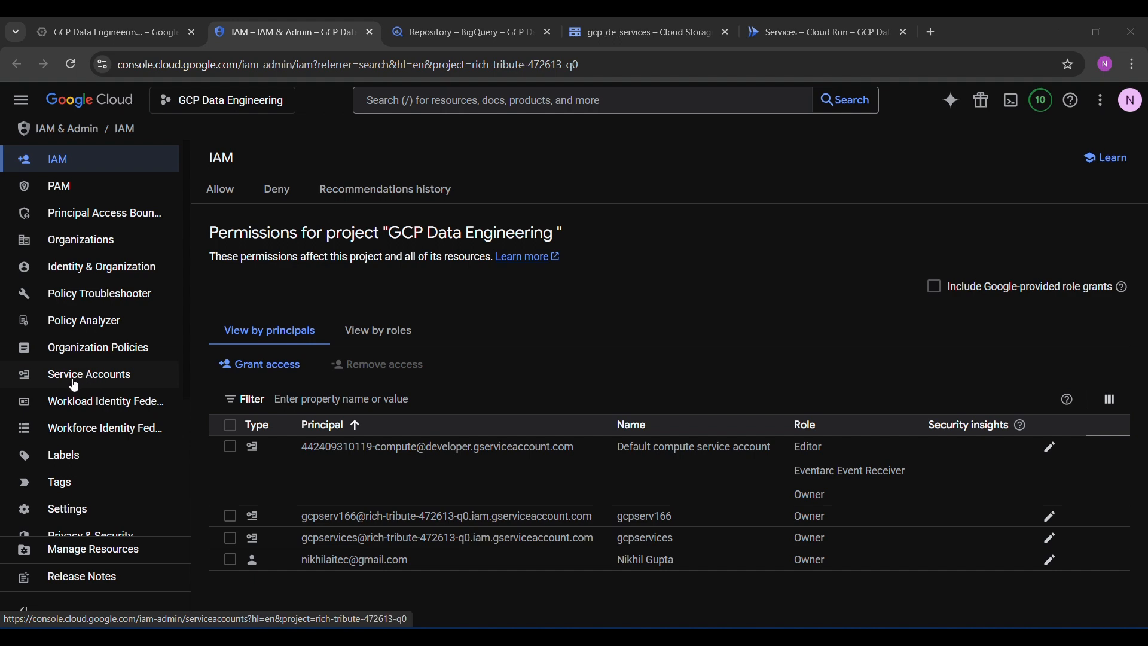
pyautogui.click(101, 388)
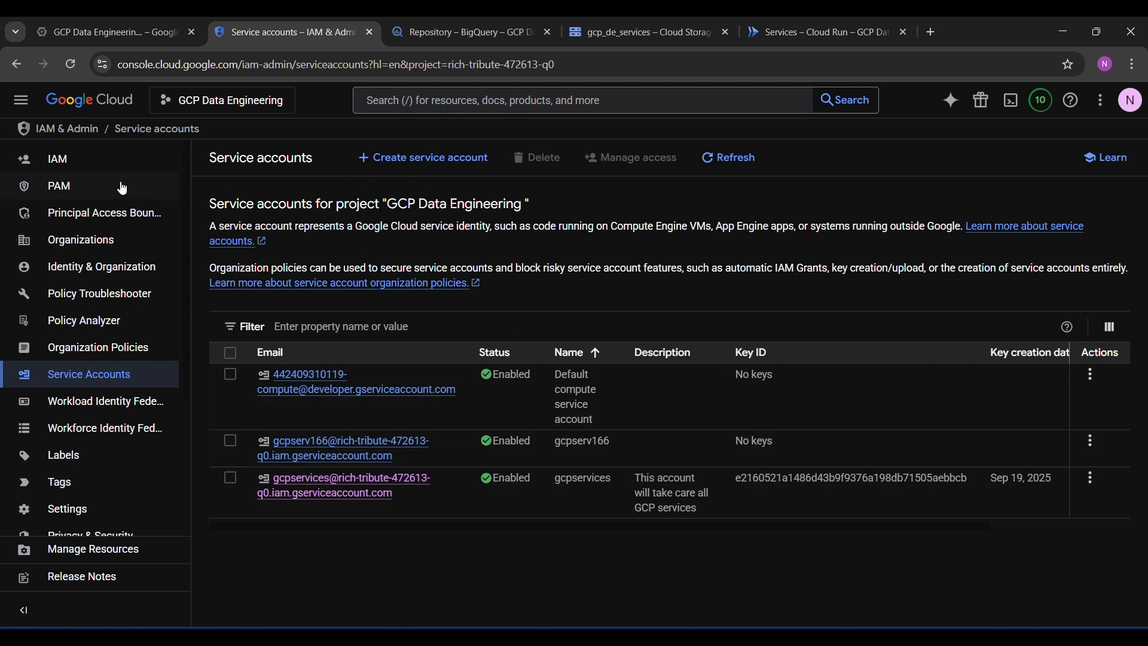
pyautogui.click(413, 159)
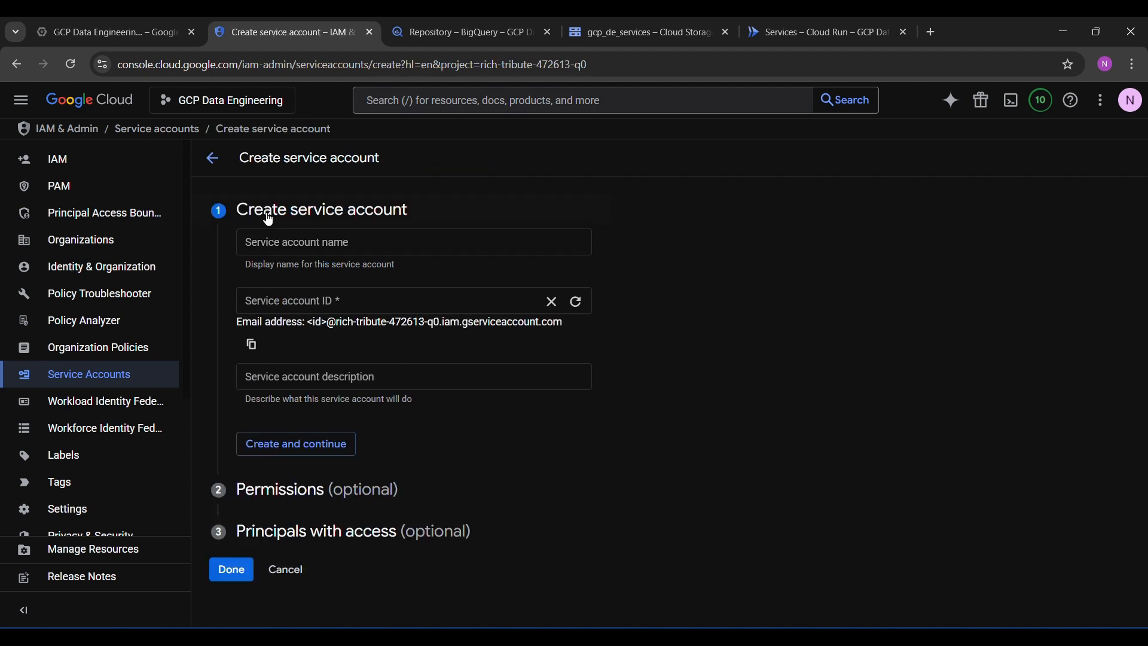
pyautogui.click(334, 249)
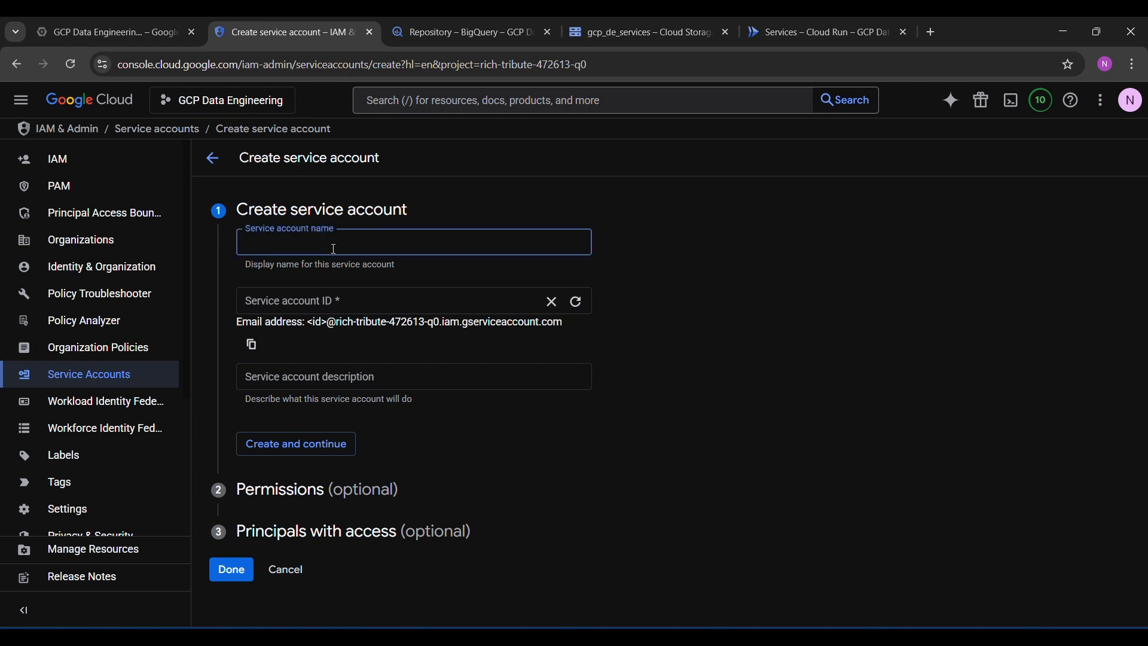
pyautogui.write('hgsy')
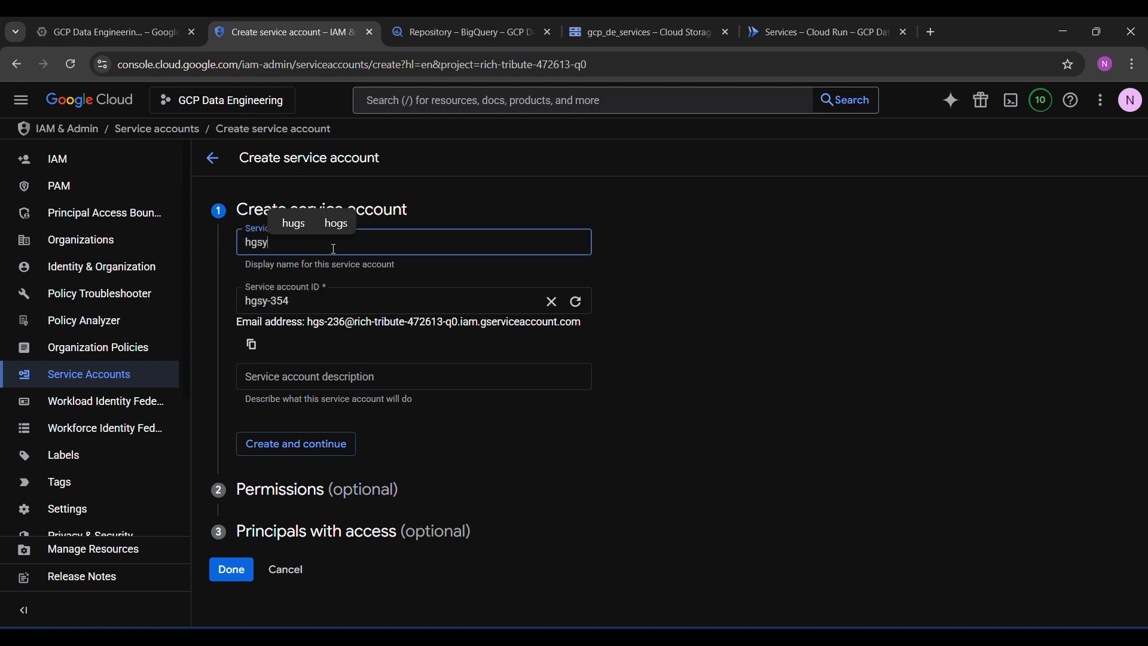
pyautogui.write('hgggg')
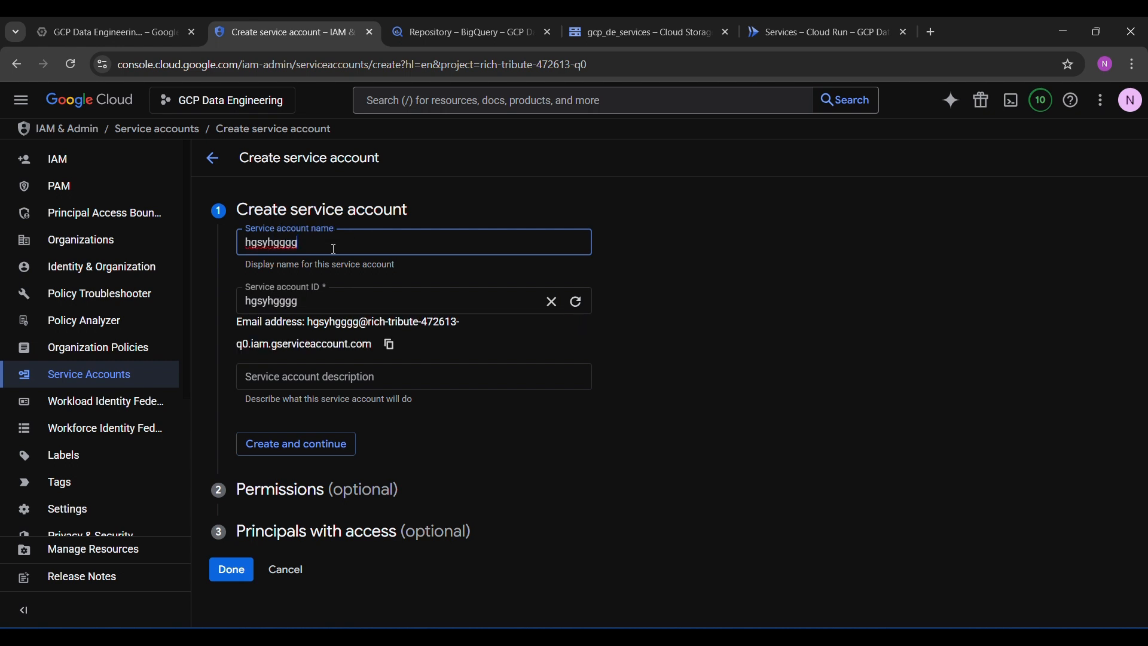
pyautogui.press('BackSpace')
pyautogui.press('BackSpace')
pyautogui.press('BackSpace')
pyautogui.press('BackSpace')
pyautogui.press('BackSpace')
pyautogui.press('BackSpace')
pyautogui.press('BackSpace')
pyautogui.press('BackSpace')
pyautogui.write('h')
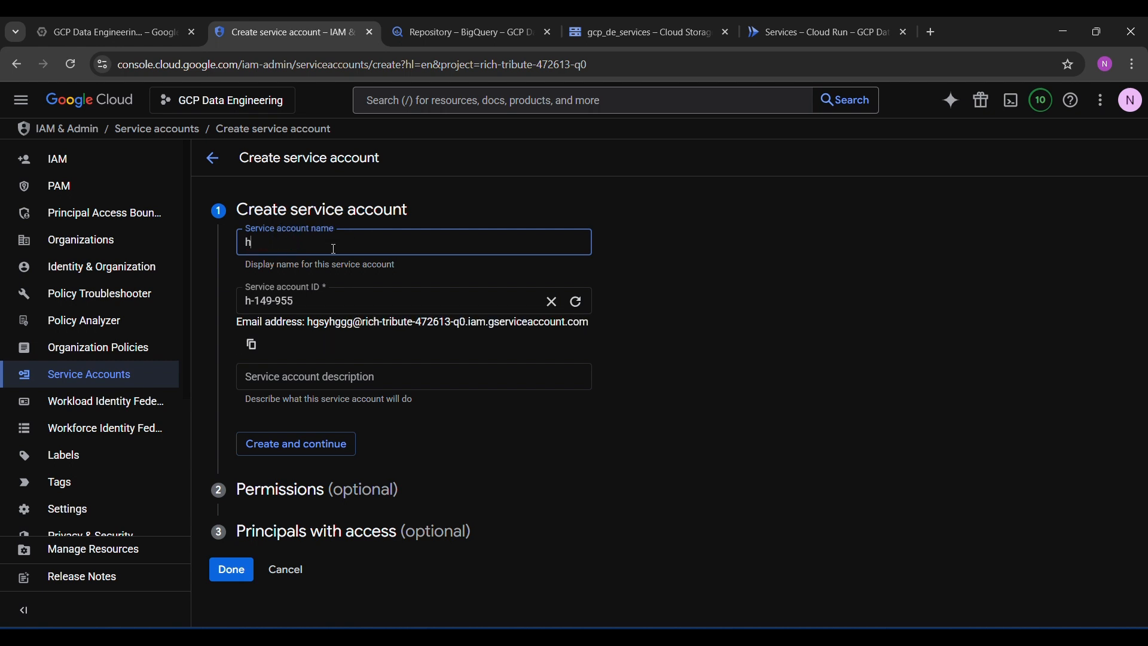
pyautogui.write('hyyggg')
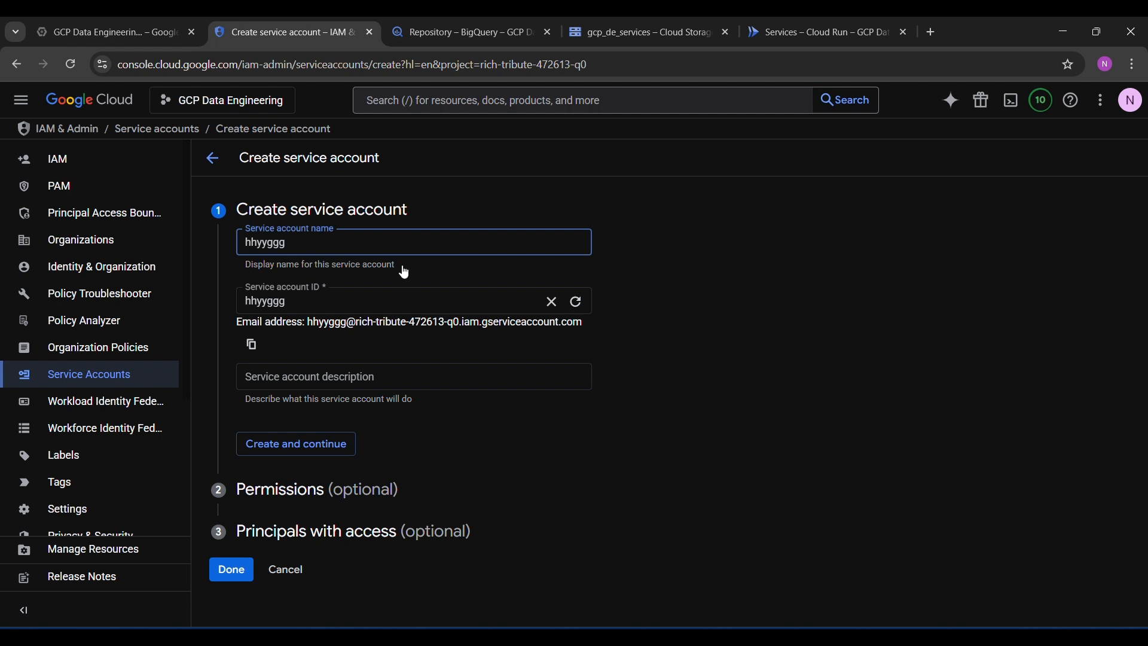
pyautogui.click(672, 323)
pyautogui.click(248, 302)
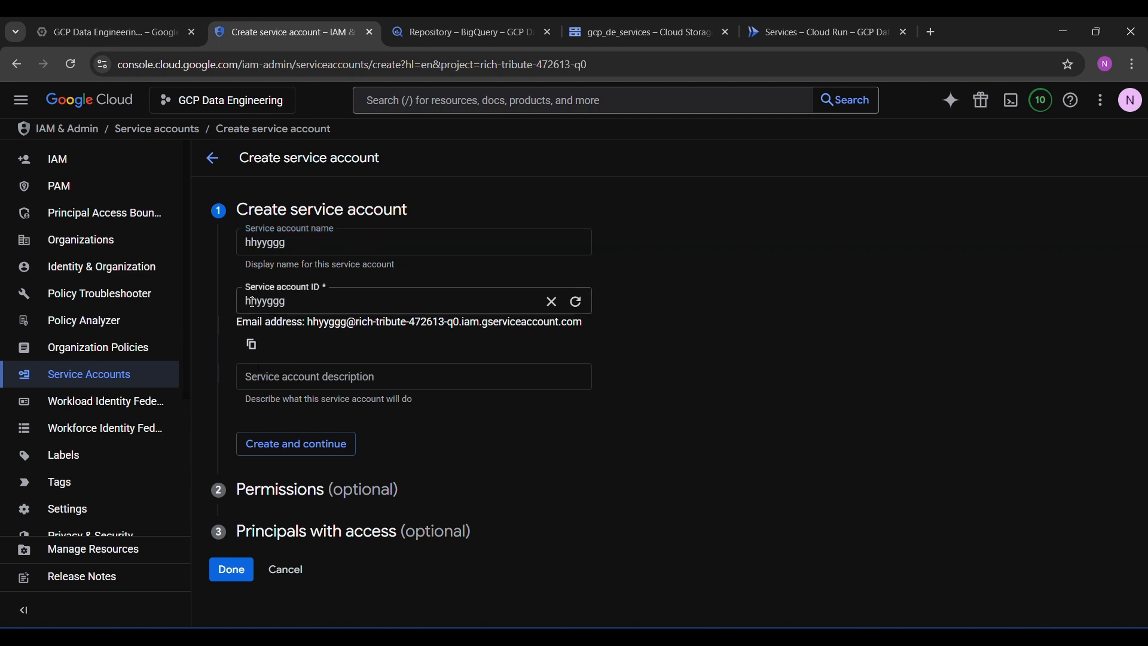
pyautogui.click(280, 245)
pyautogui.click(318, 246)
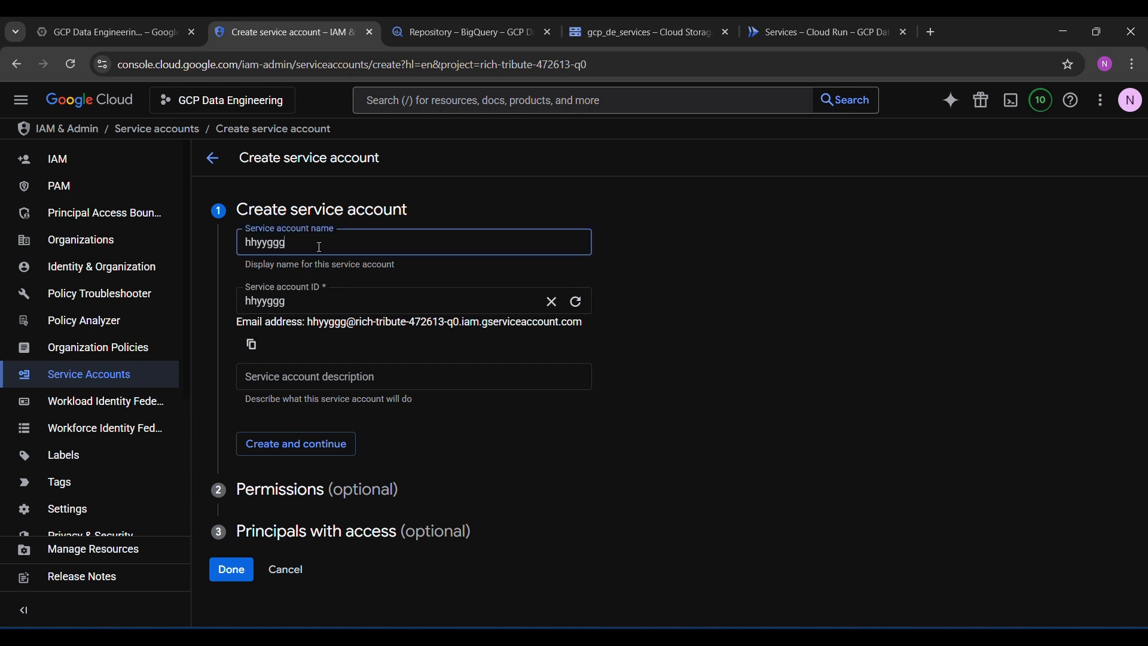
pyautogui.press('BackSpace')
pyautogui.press('BackSpace')
pyautogui.press('BackSpace')
pyautogui.press('BackSpace')
pyautogui.press('BackSpace')
pyautogui.press('BackSpace')
pyautogui.press('BackSpace')
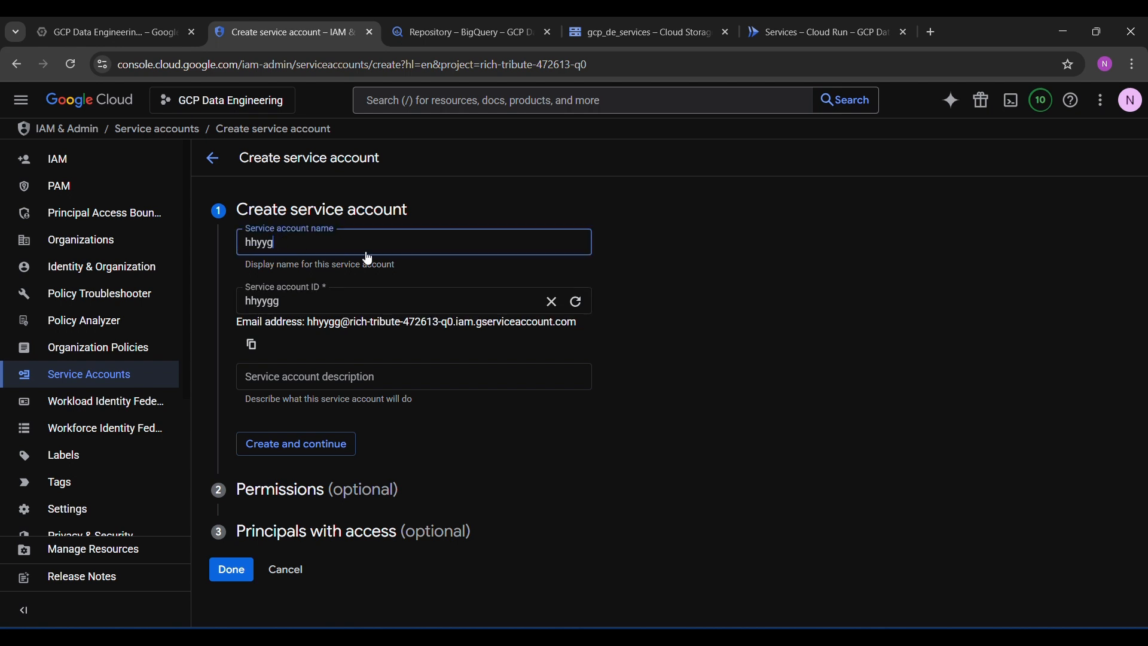
pyautogui.click(552, 305)
# Step: Name the new service account test45678
pyautogui.click(423, 249)
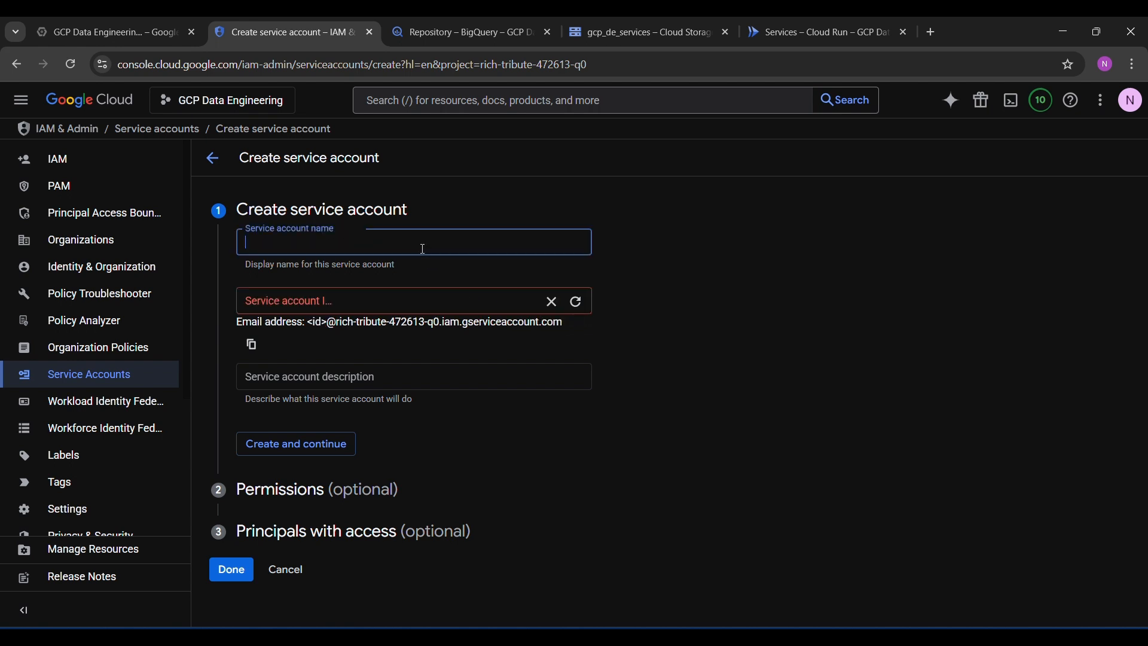
pyautogui.write('test')
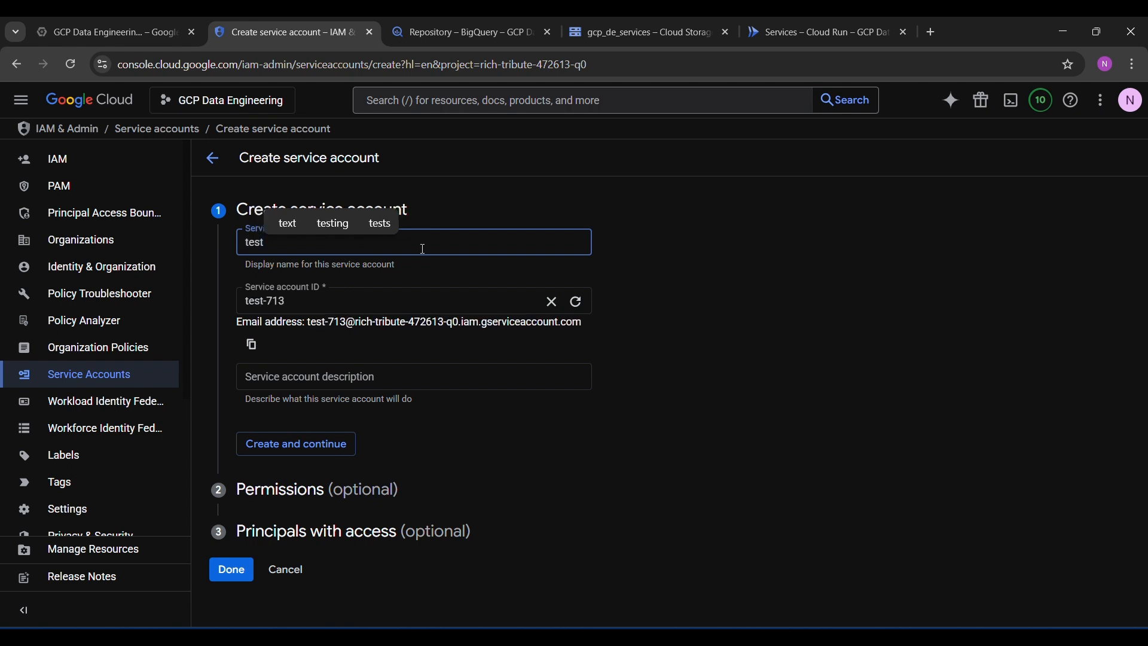
pyautogui.write('45678')
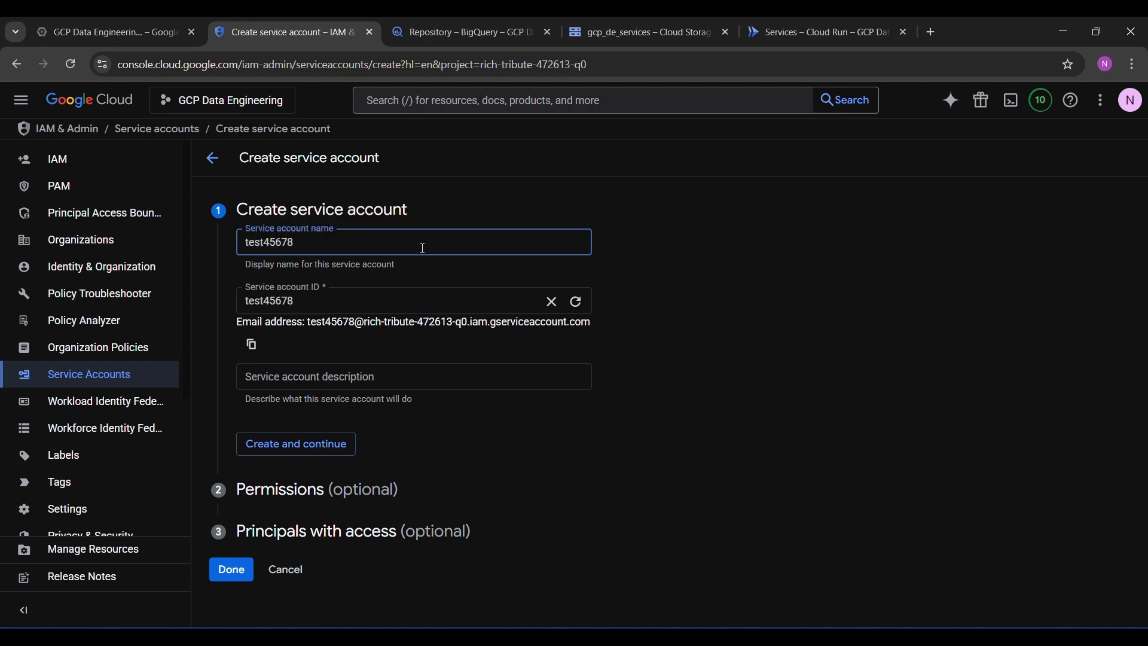
pyautogui.click(748, 378)
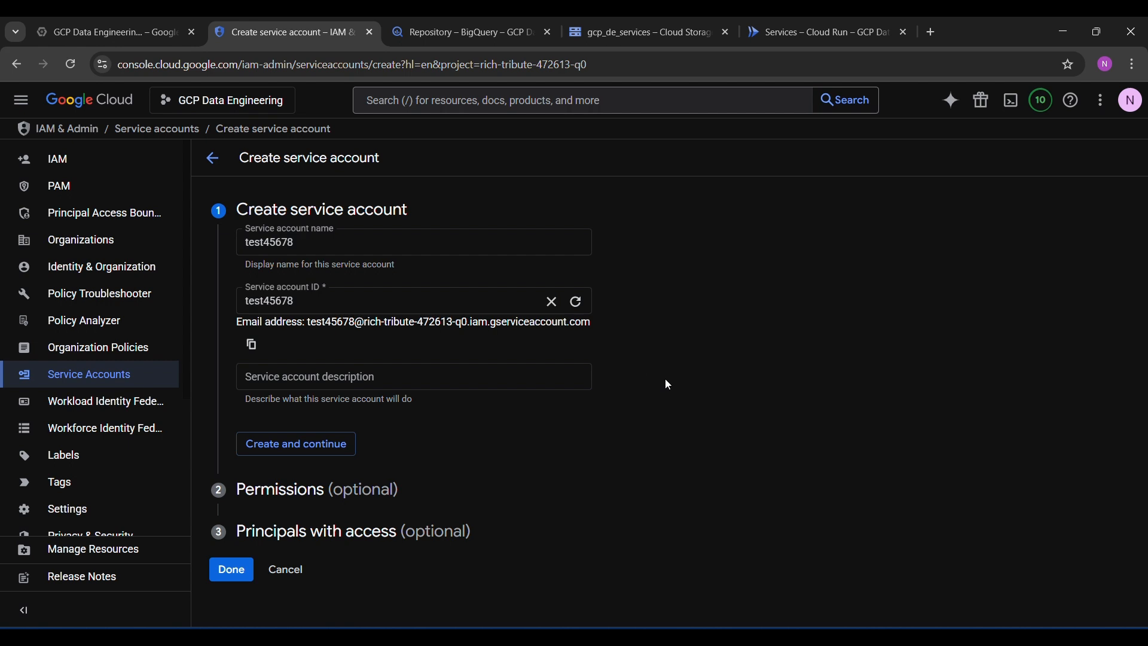
# Step: Describe the service account as "gcp pipelines cloud function" and create it, continuing to its permissions
pyautogui.click(371, 376)
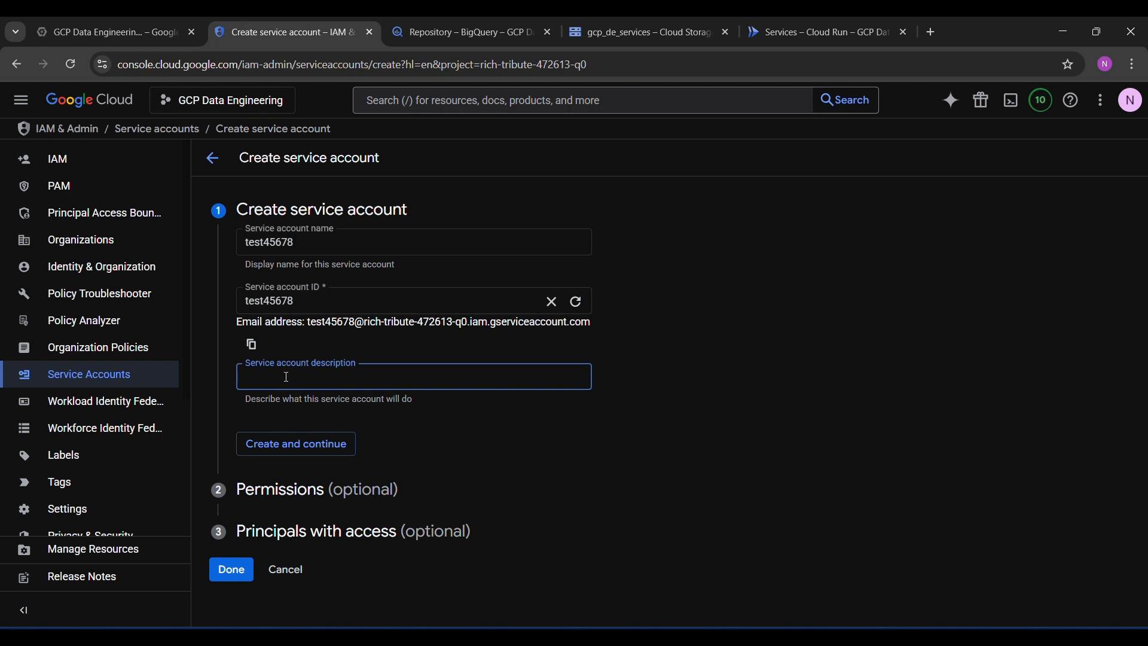
pyautogui.write('gcp')
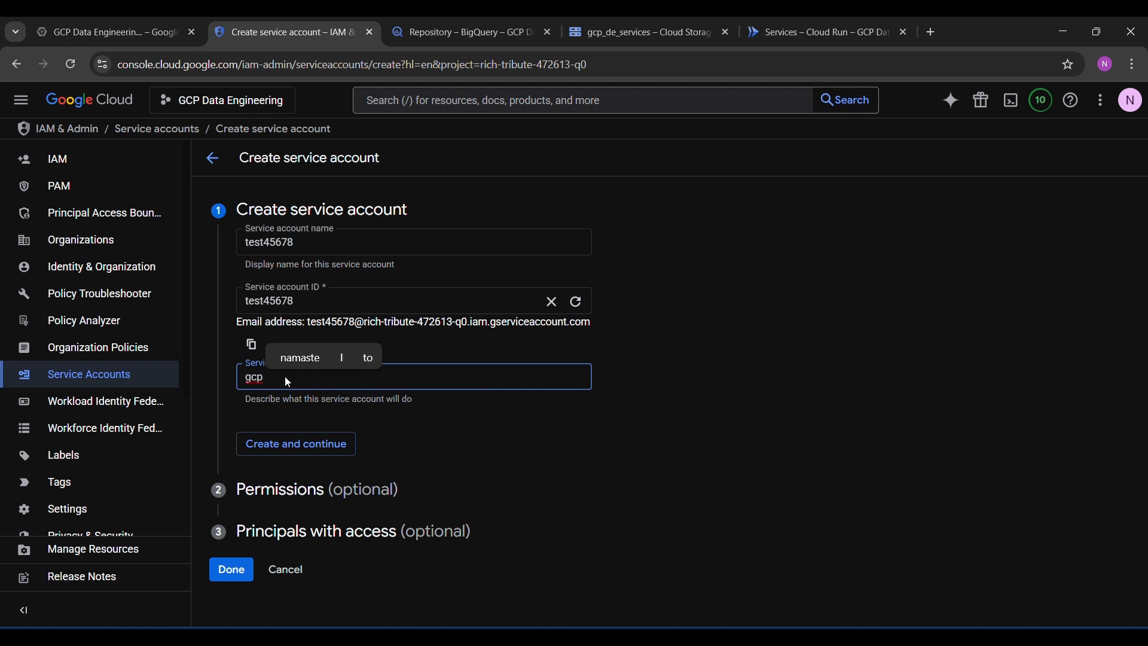
pyautogui.write(' pipe;on')
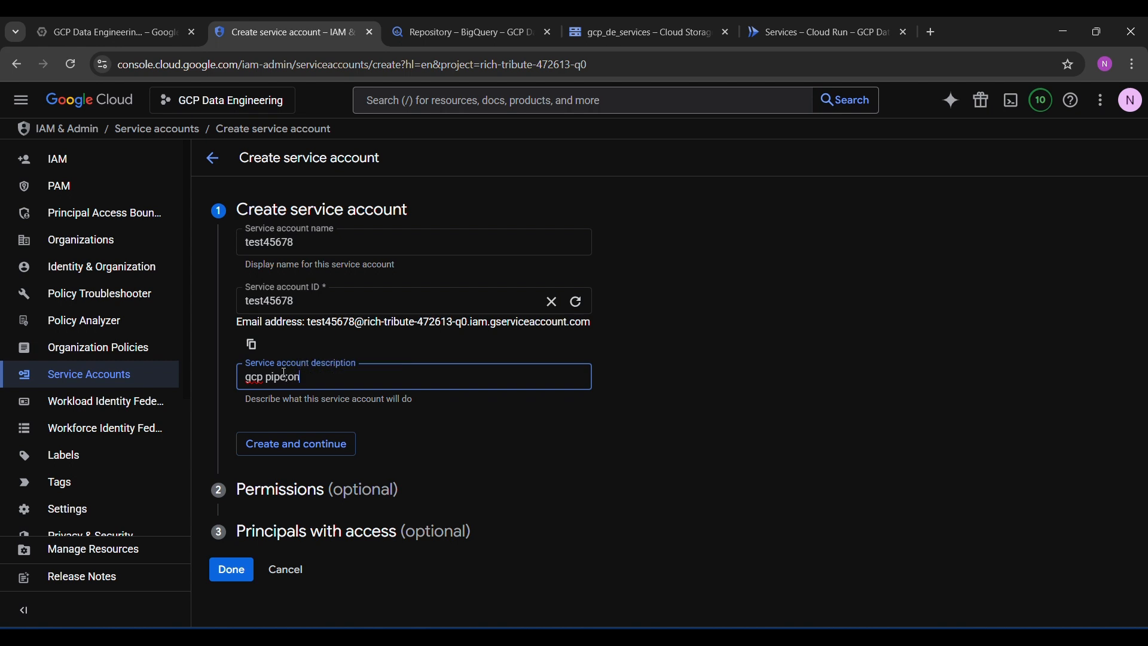
pyautogui.press('BackSpace')
pyautogui.press('BackSpace')
pyautogui.write('line')
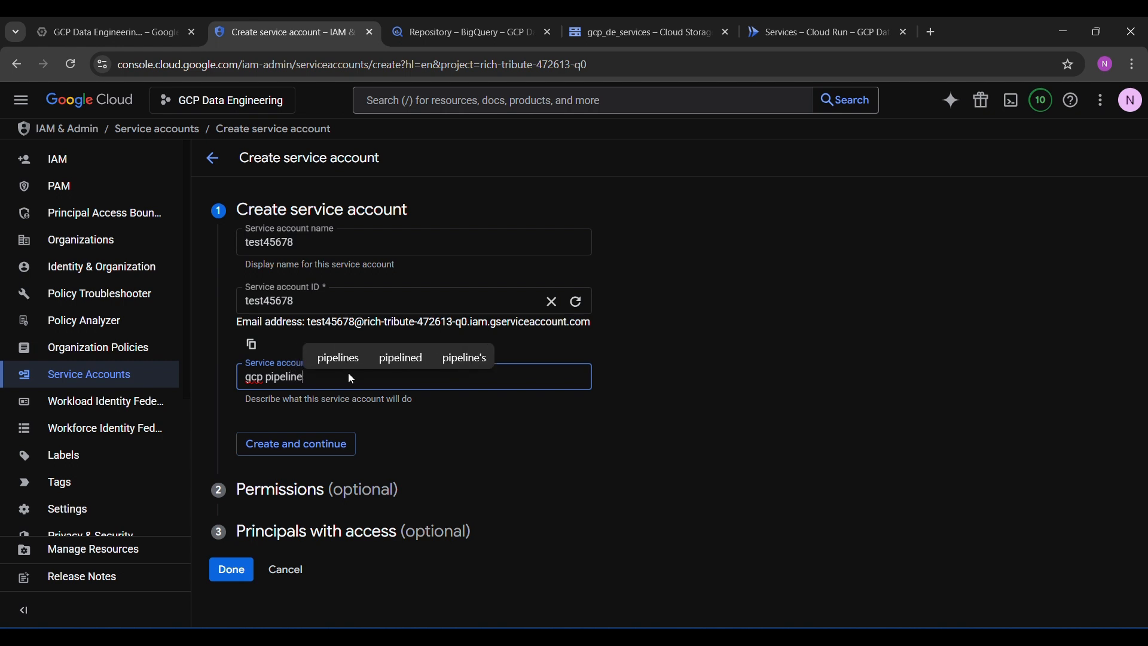
pyautogui.click(346, 358)
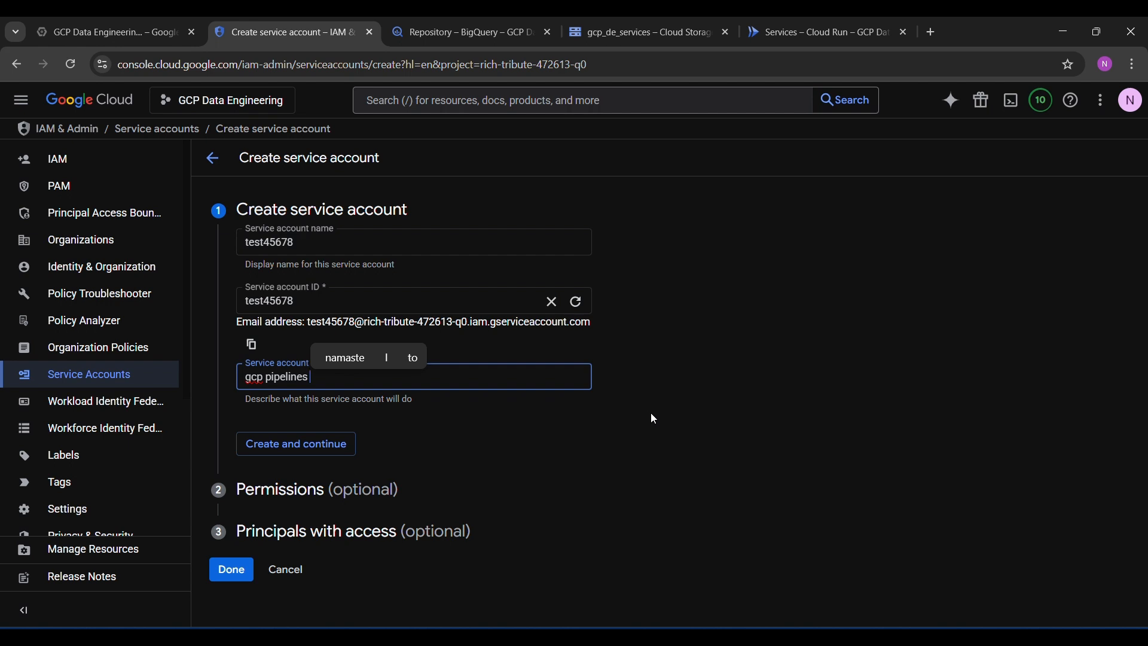
pyautogui.click(342, 380)
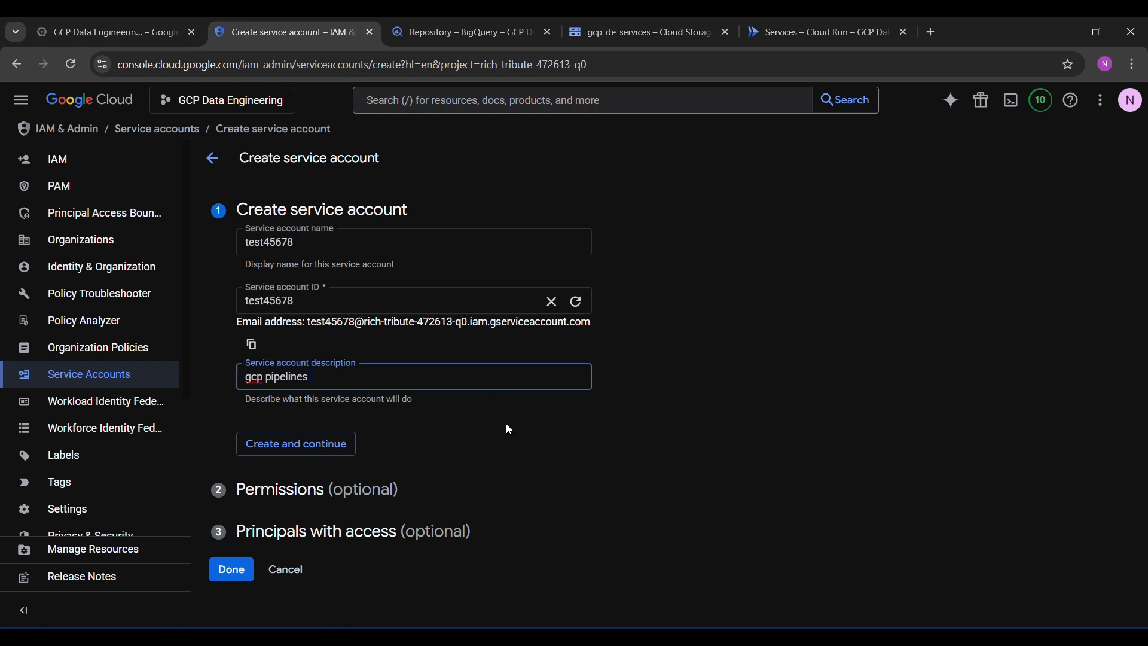
pyautogui.write('clo')
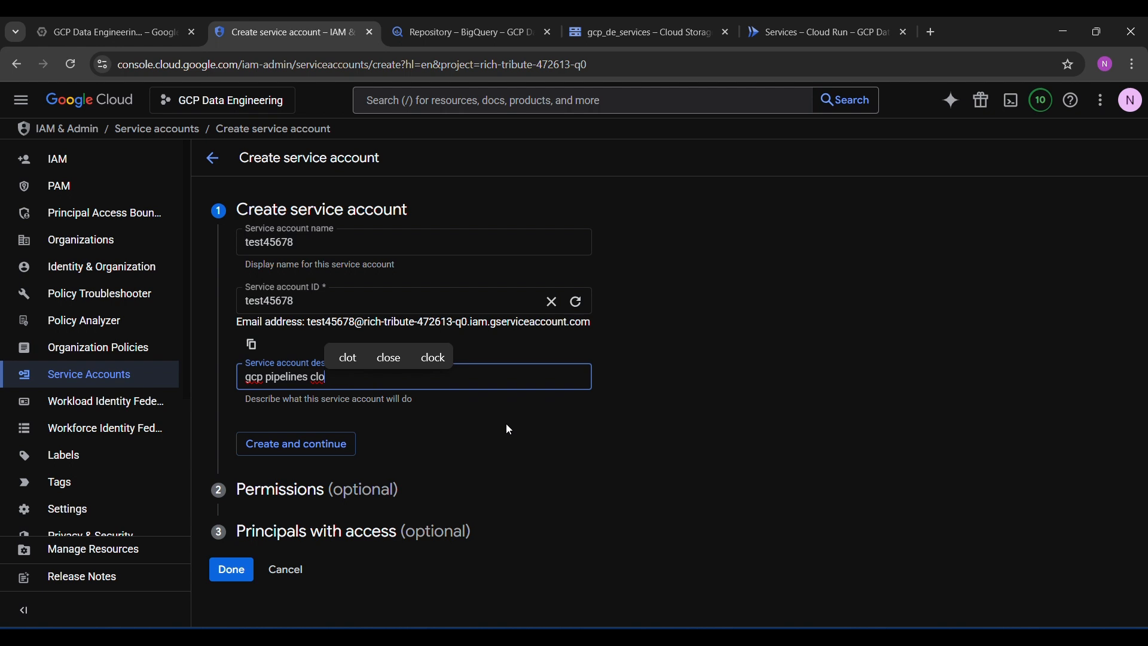
pyautogui.write('ud ')
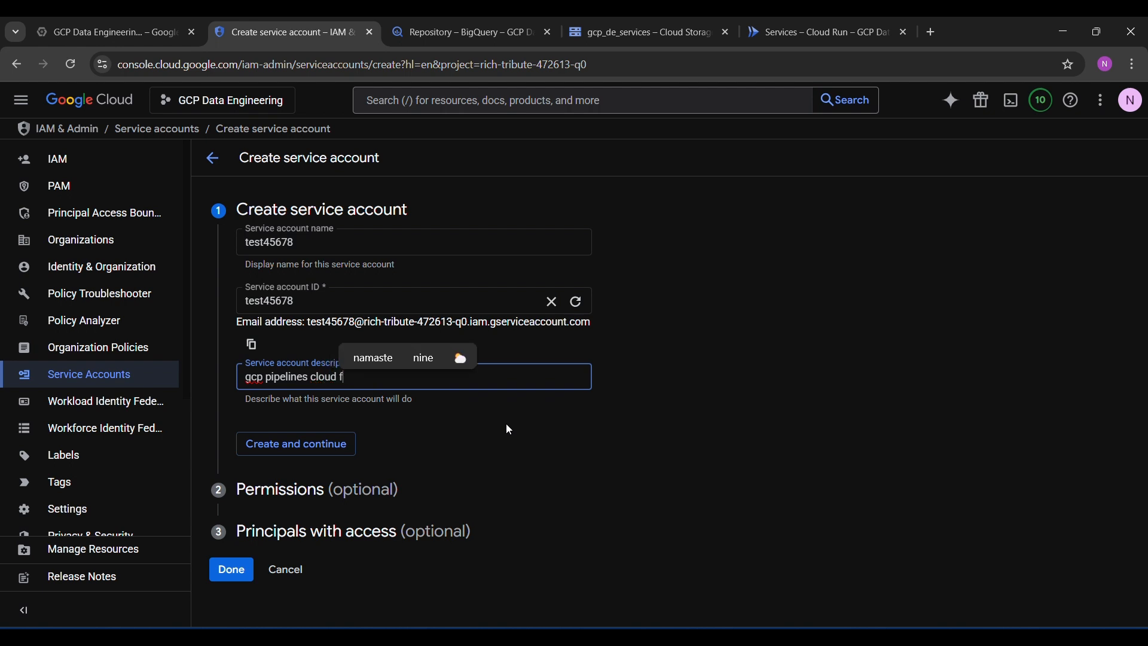
pyautogui.write('fin')
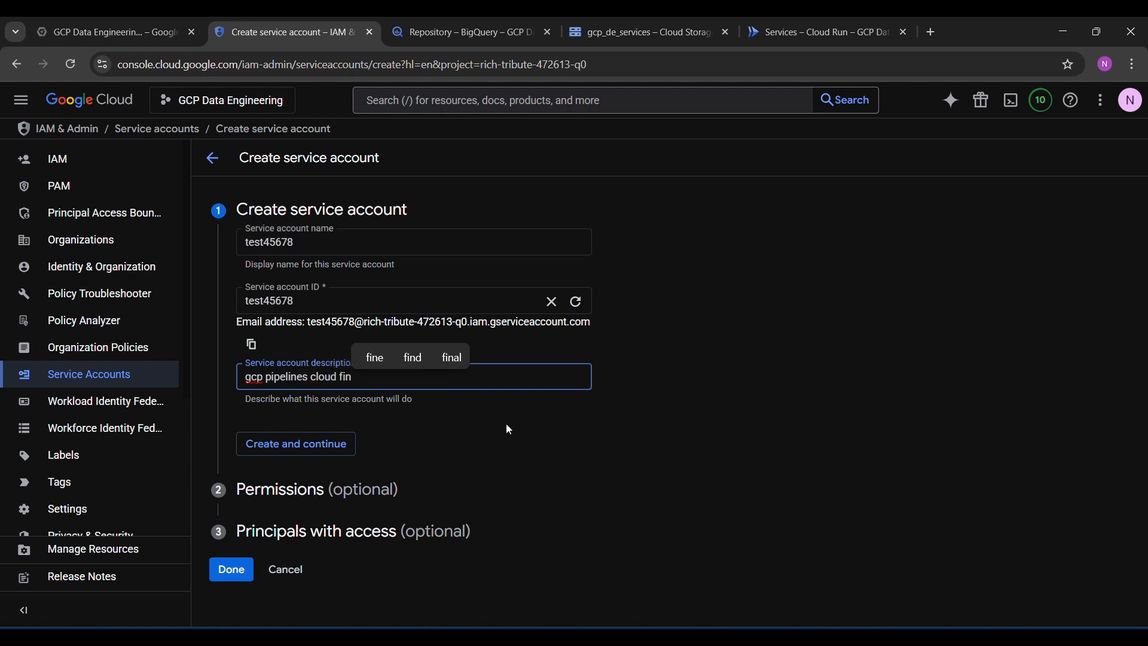
pyautogui.press('BackSpace')
pyautogui.press('BackSpace')
pyautogui.write('untion')
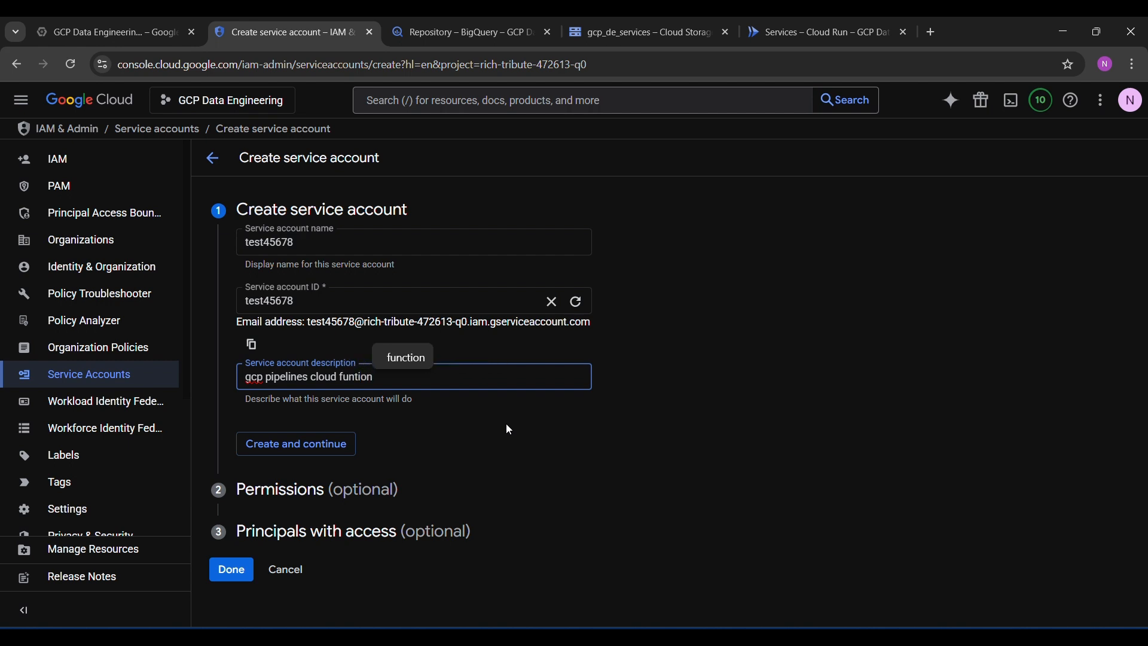
pyautogui.click(425, 357)
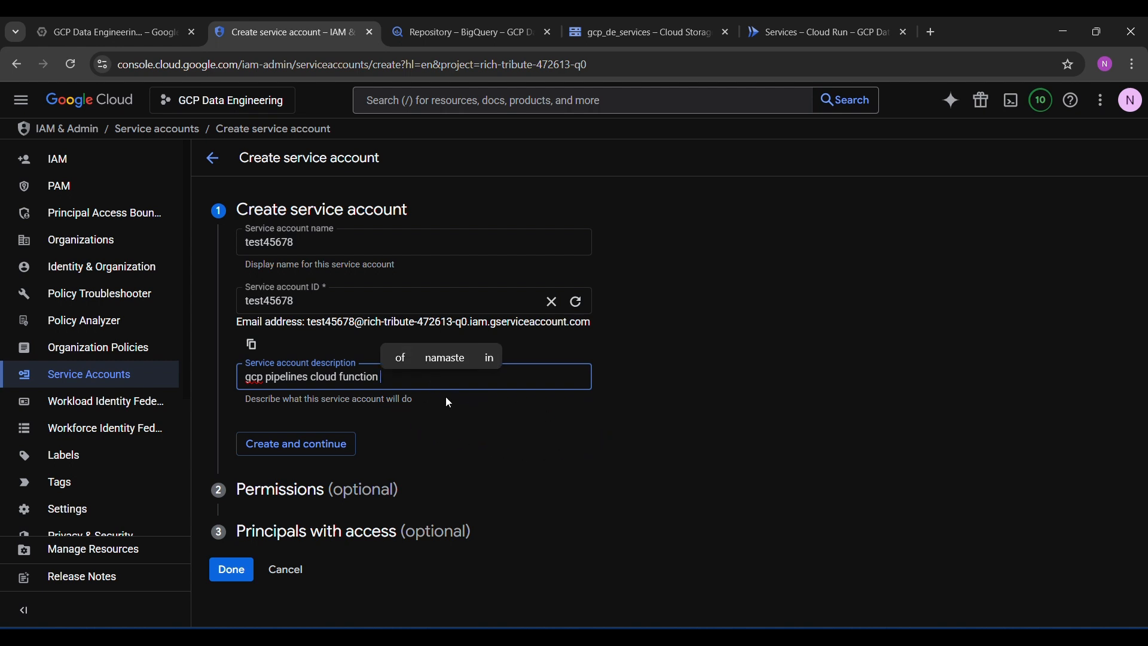
pyautogui.click(313, 445)
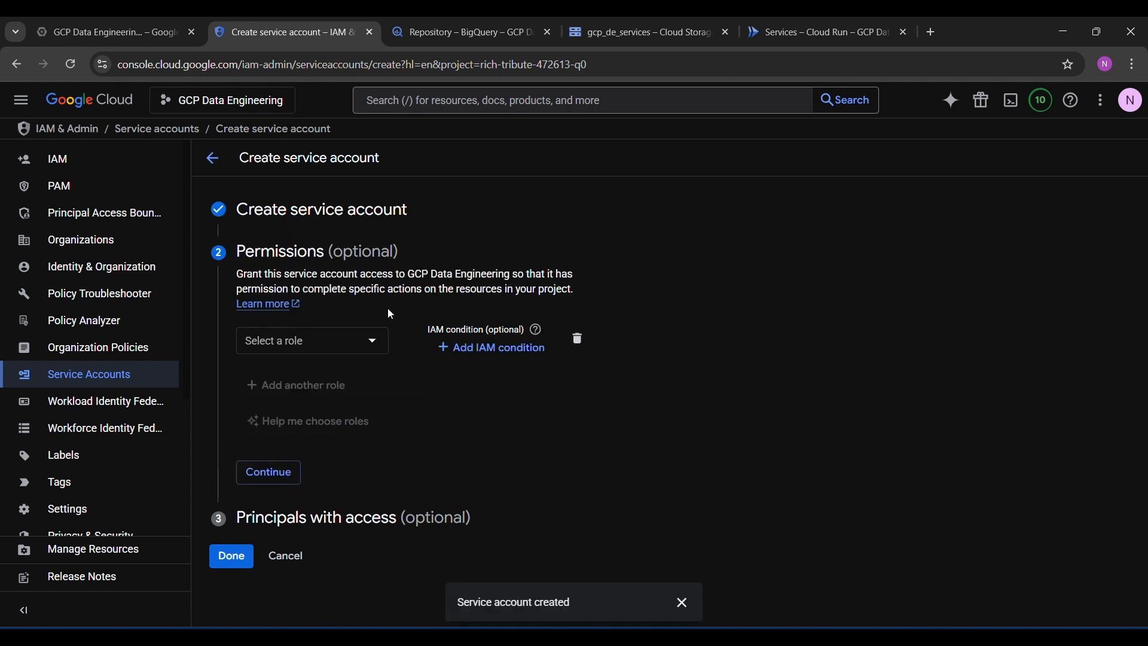
# Step: Choose the basic Owner role for the new service account and cancel out of the permissions form
pyautogui.click(368, 353)
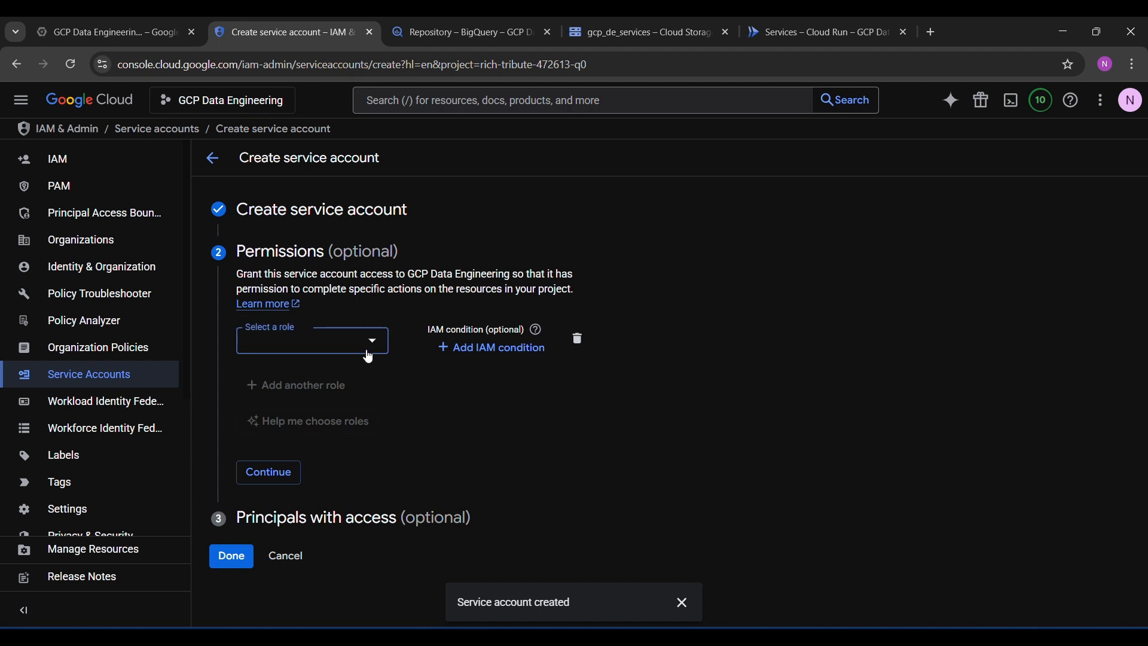
pyautogui.click(368, 355)
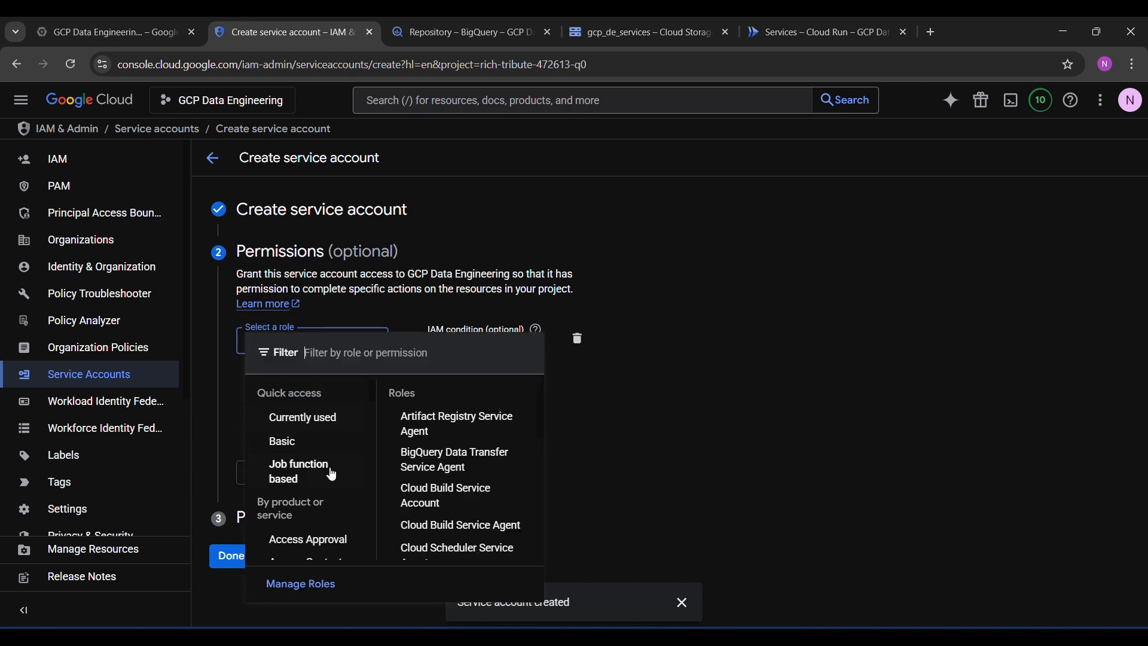
pyautogui.moveTo(317, 445)
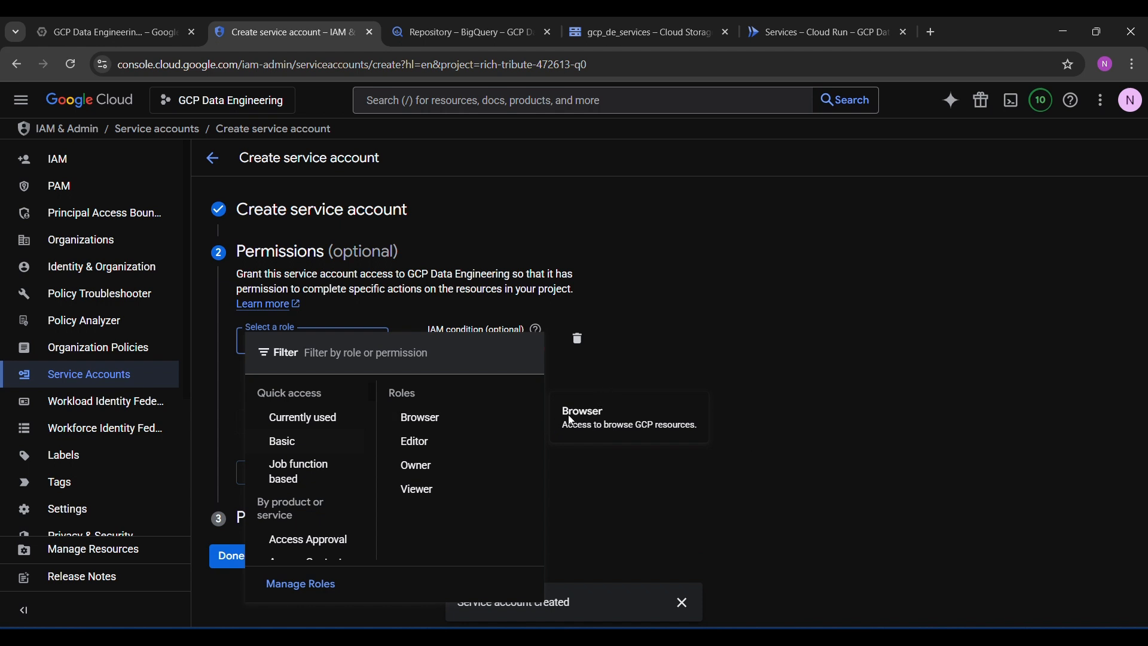
pyautogui.click(417, 466)
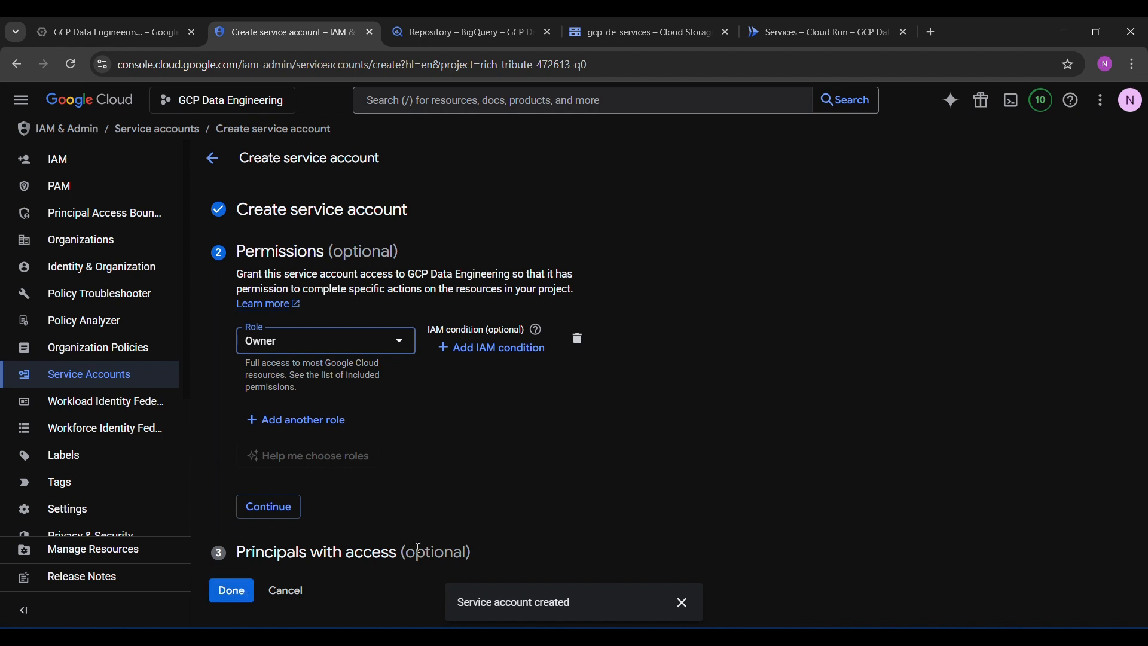
pyautogui.click(286, 592)
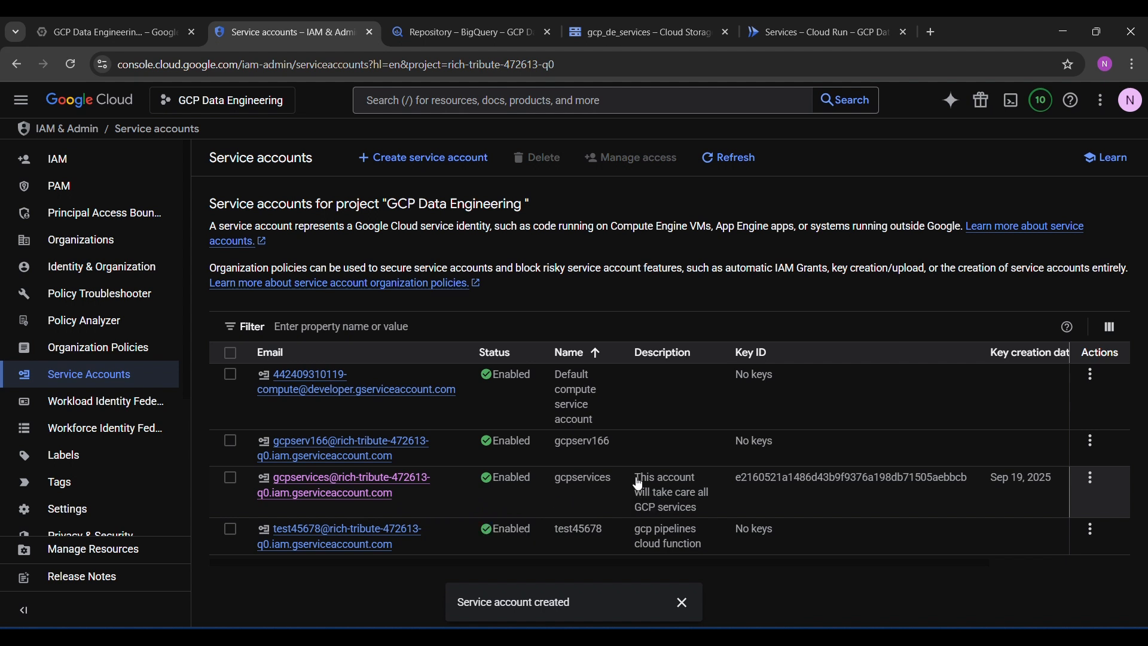
# Step: Highlight the description text of the gcpservices account in the service accounts list
pyautogui.moveTo(635, 478); pyautogui.dragTo(812, 516)
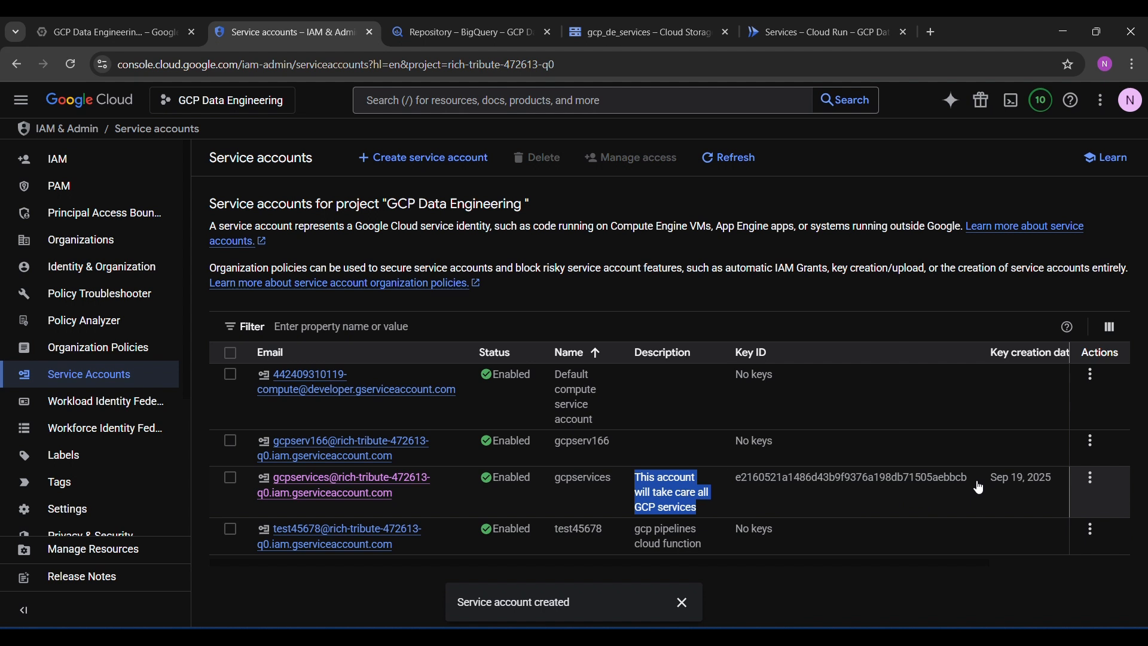
# Step: Open the key management of the gcpservices service account, start a new JSON private key and cancel its creation
pyautogui.click(929, 516)
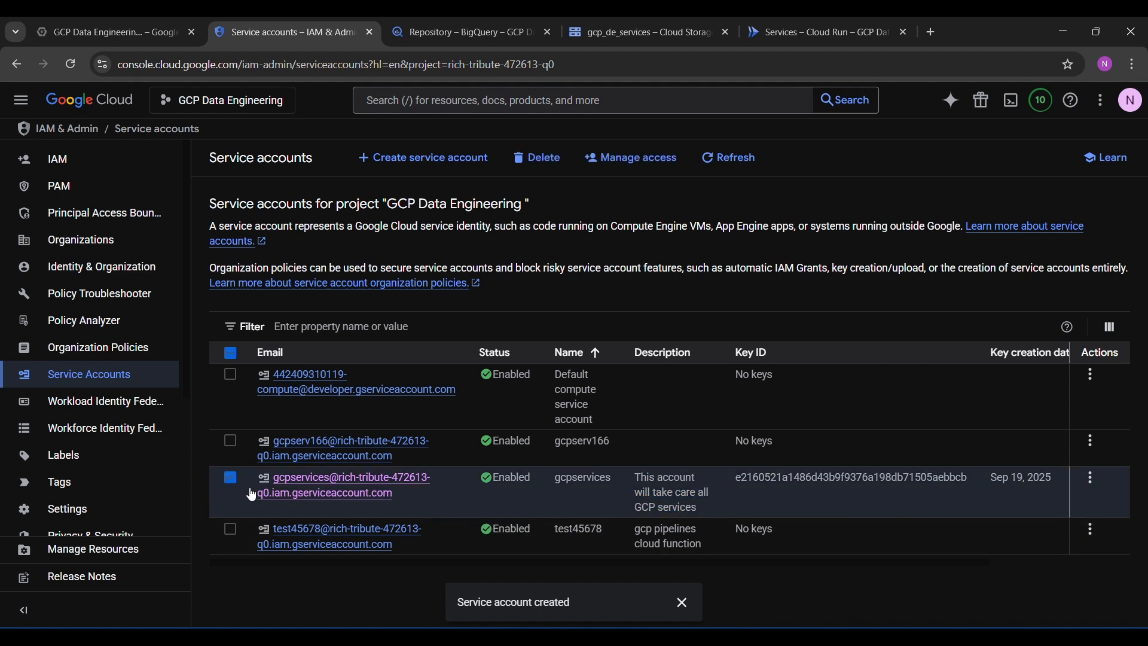
pyautogui.click(229, 480)
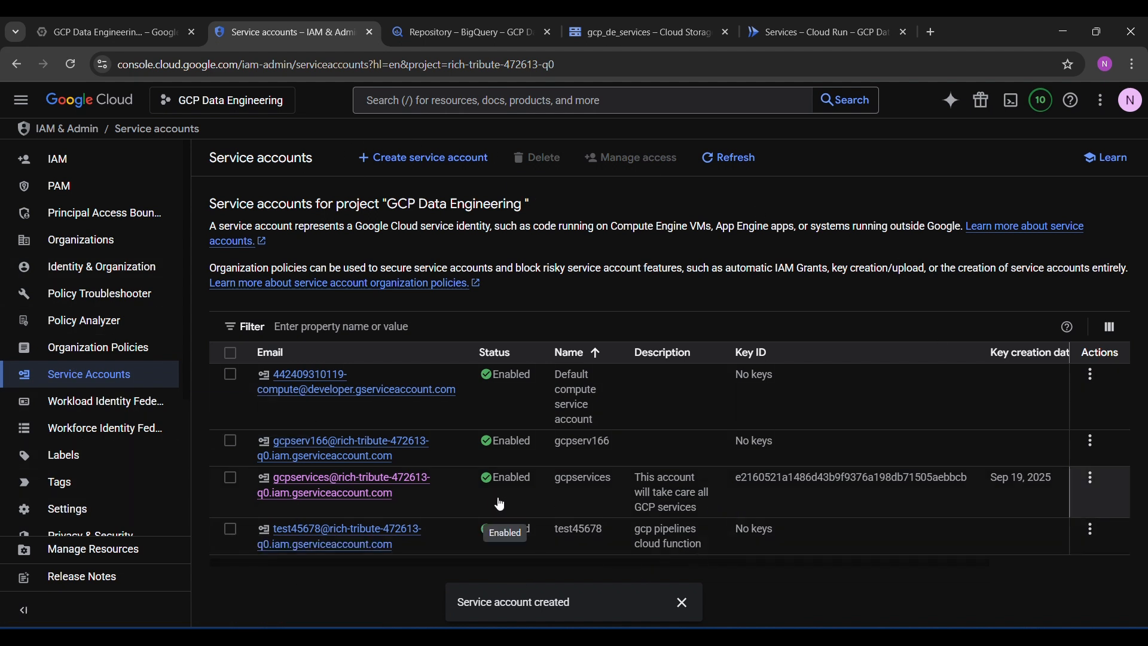
pyautogui.click(1091, 479)
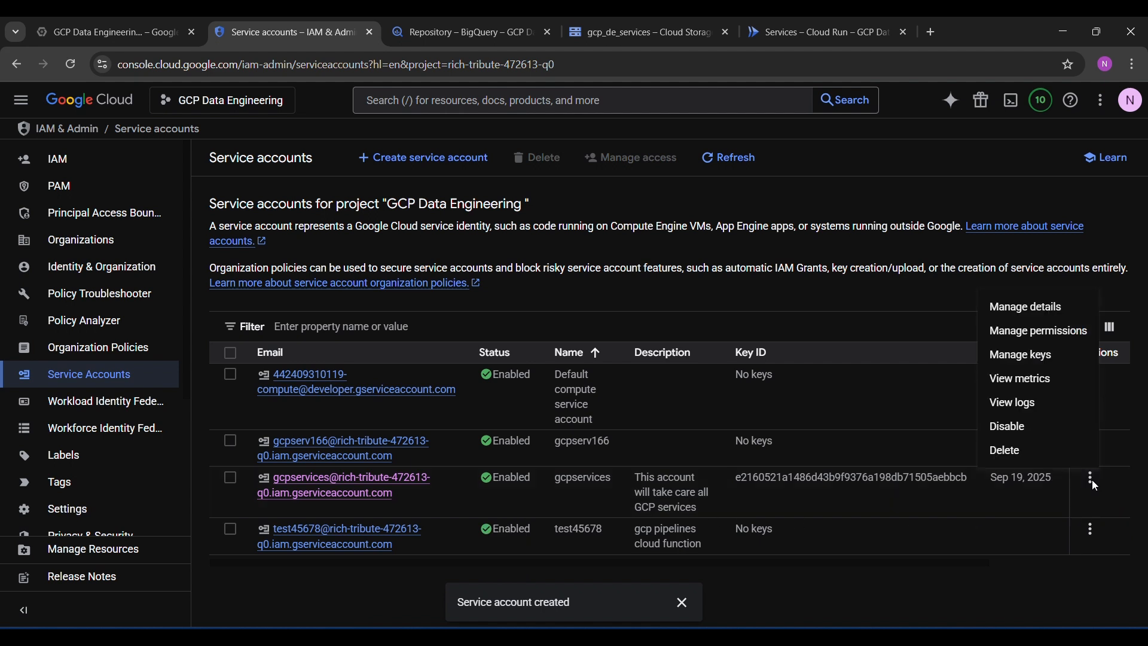
pyautogui.click(1008, 361)
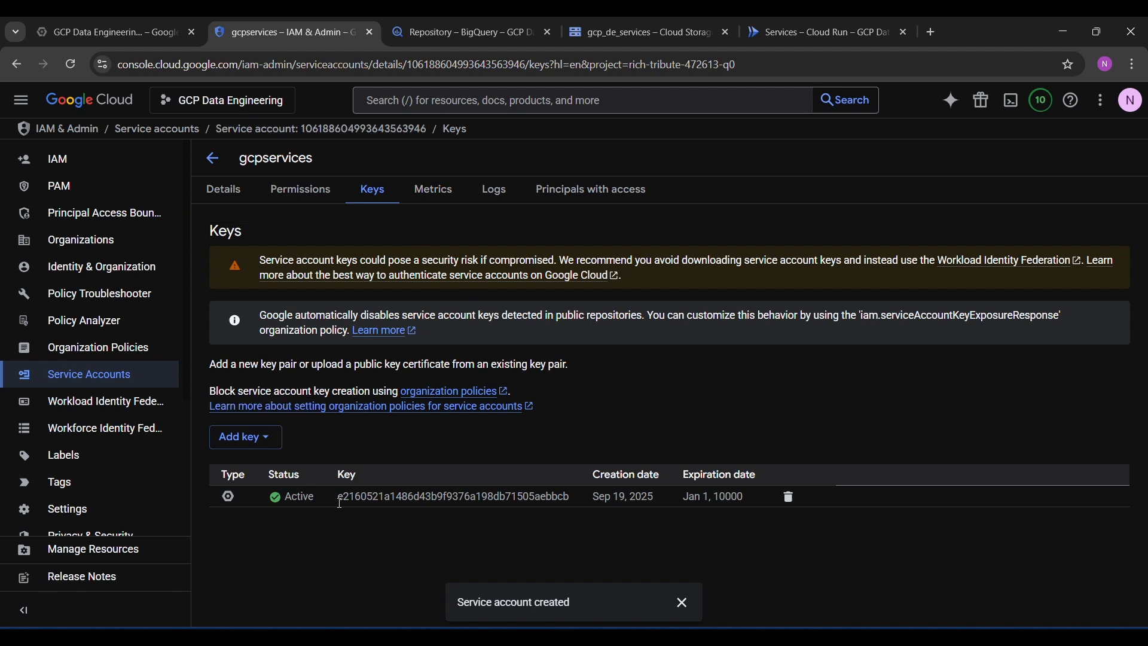
pyautogui.click(267, 448)
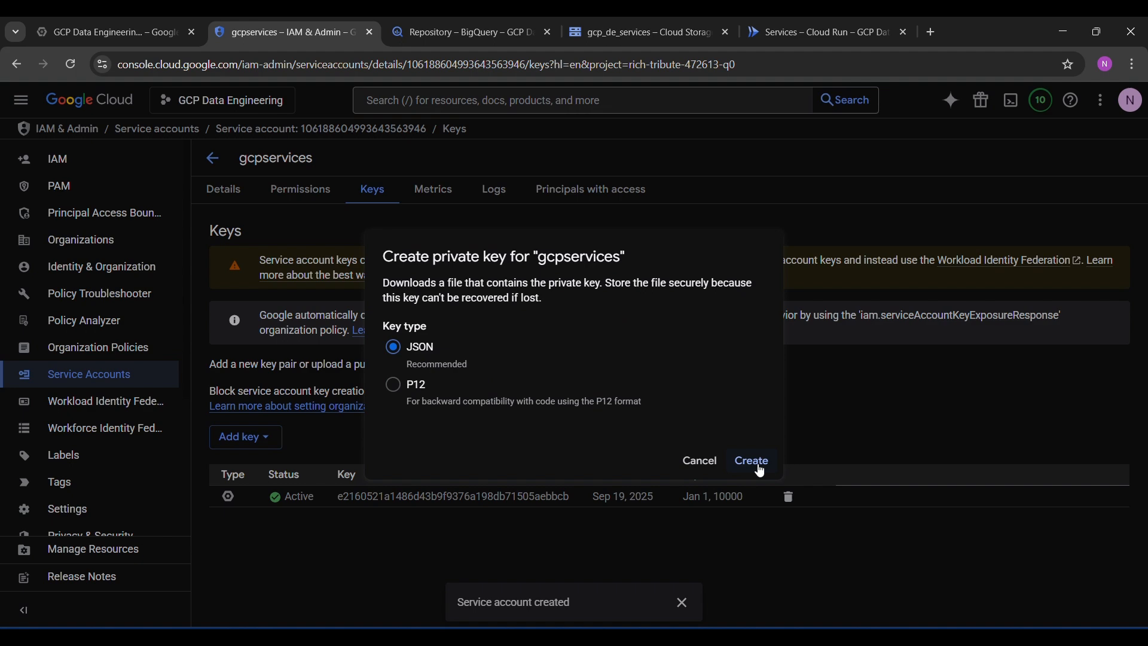
pyautogui.click(698, 470)
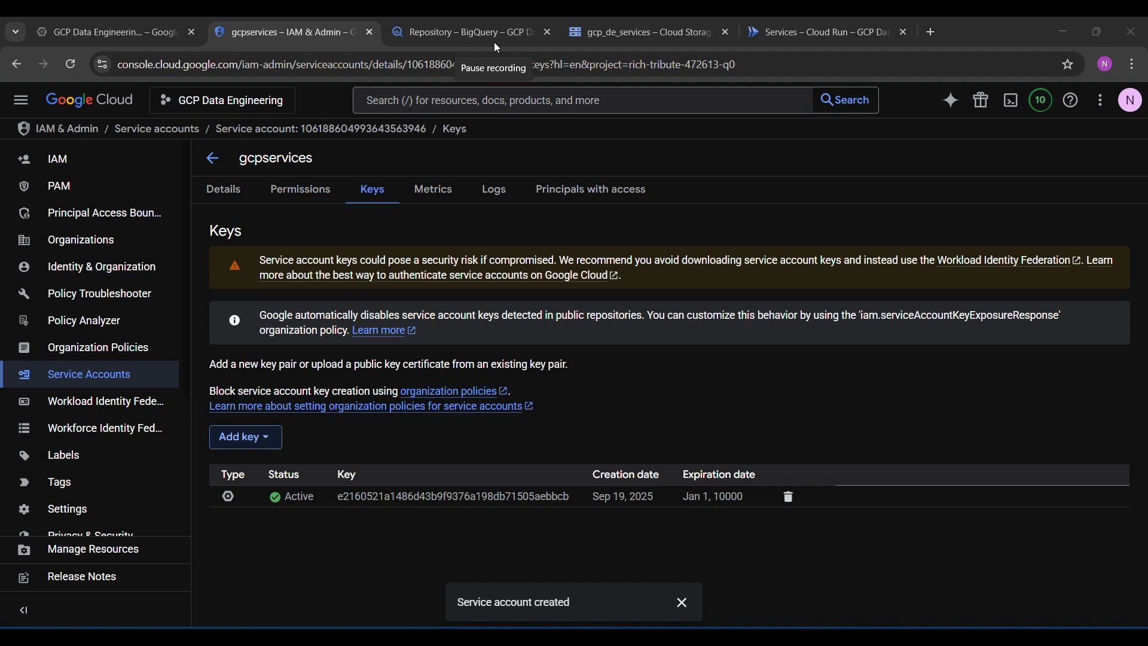
# Step: Switch to Cloud Storage and open the project's list of buckets
pyautogui.hotkey('ctrl', '4')
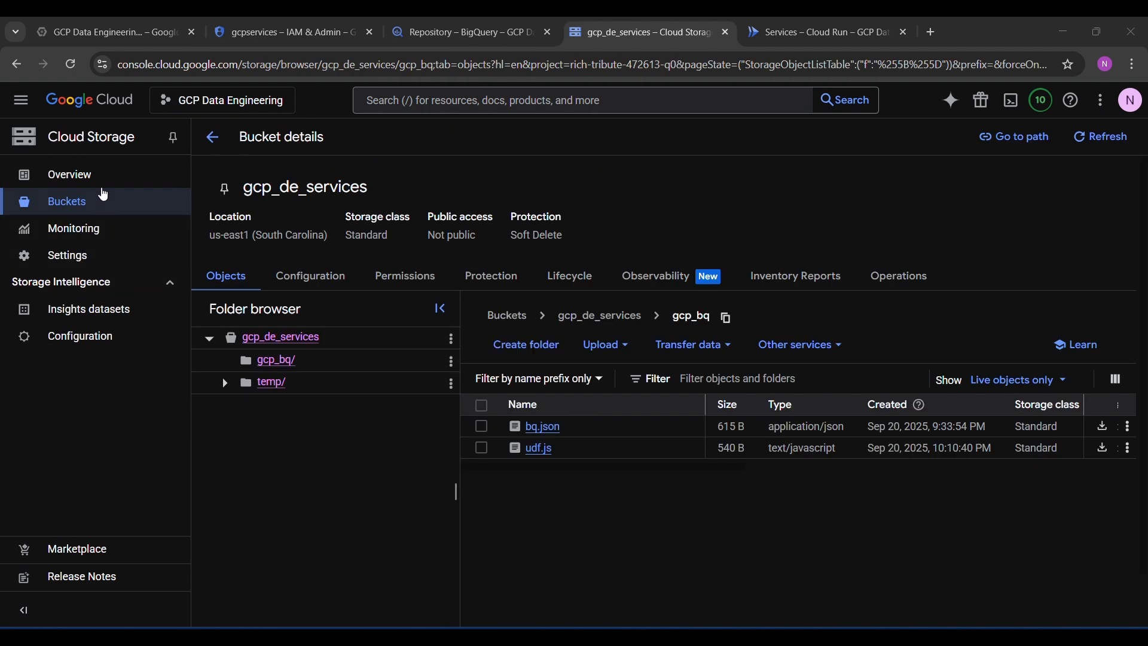
pyautogui.click(109, 180)
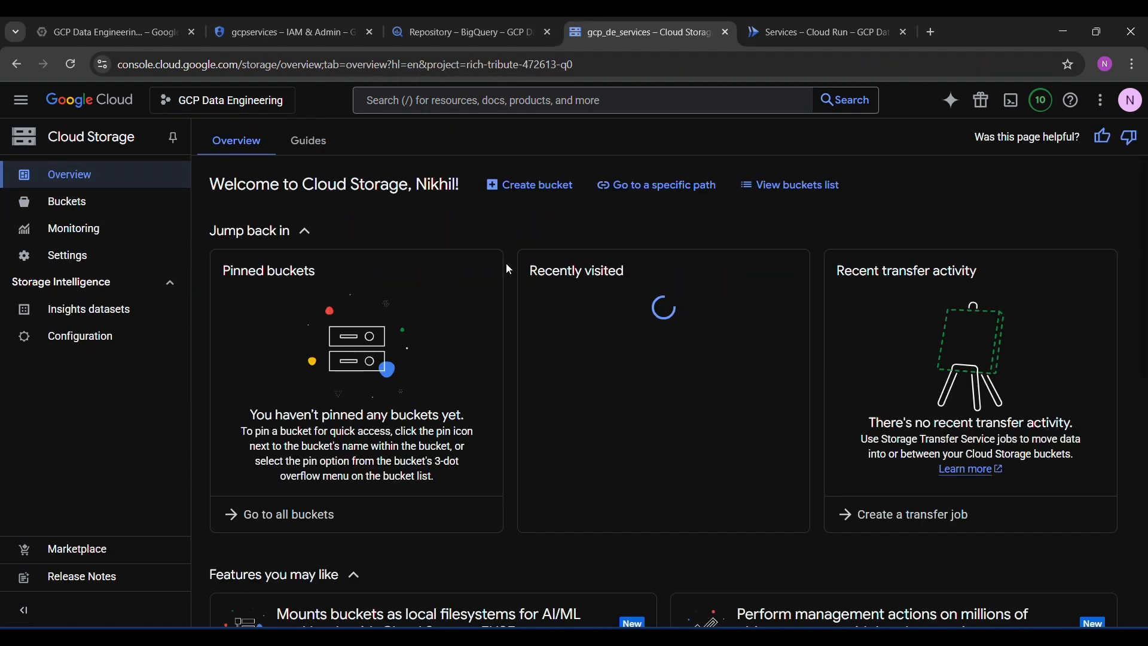
pyautogui.click(407, 99)
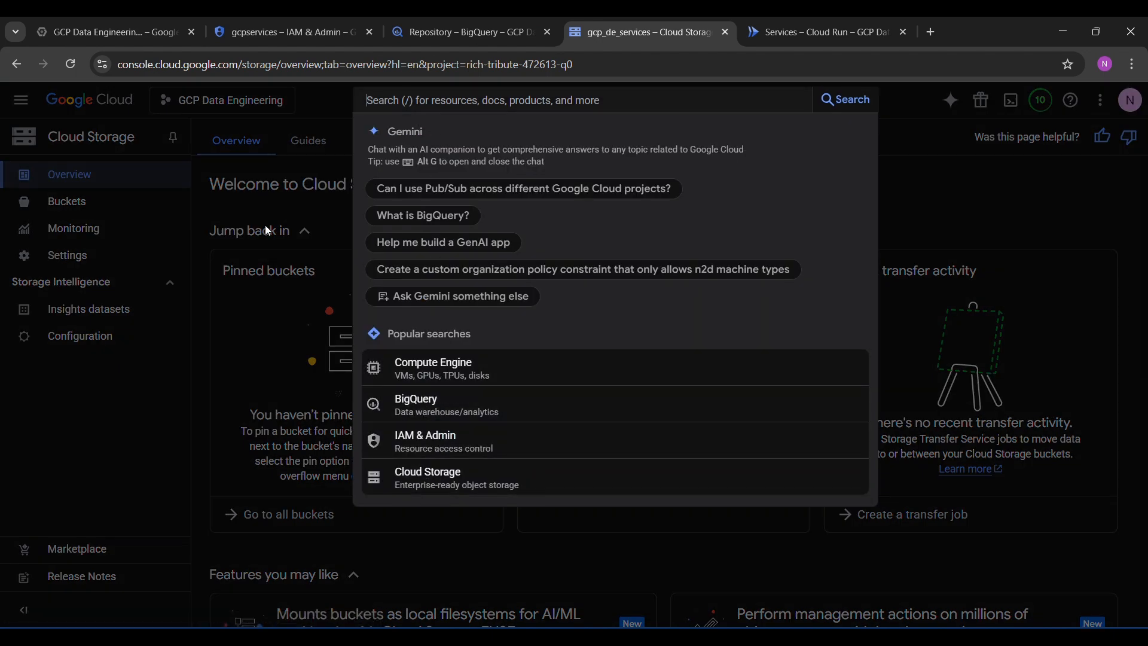
pyautogui.click(133, 530)
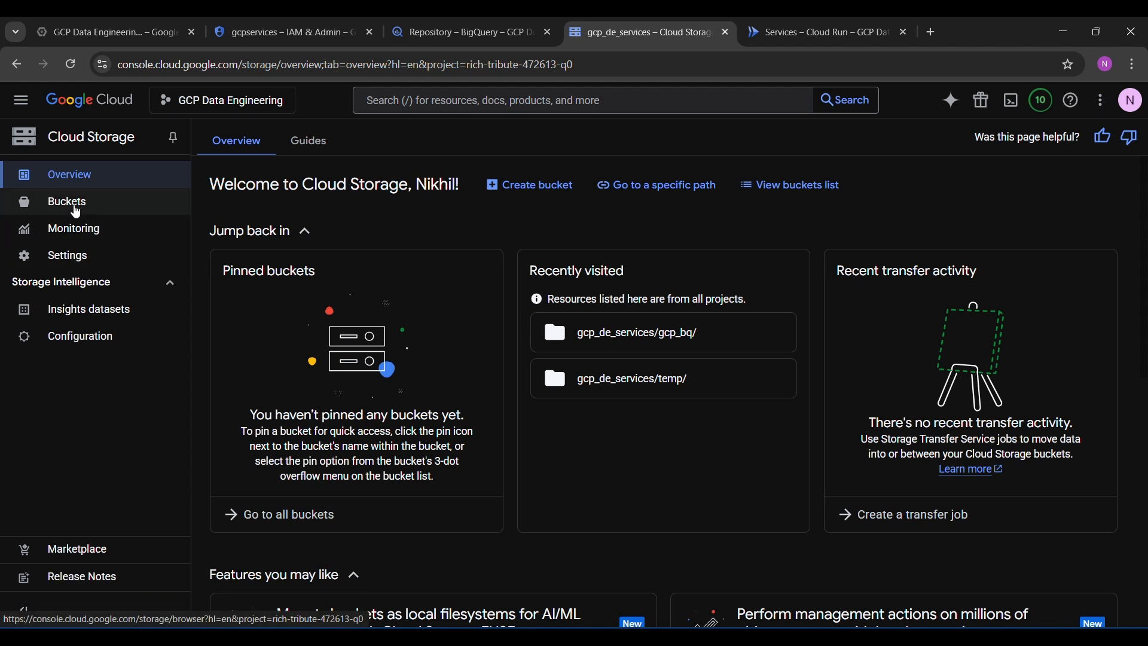
pyautogui.click(76, 212)
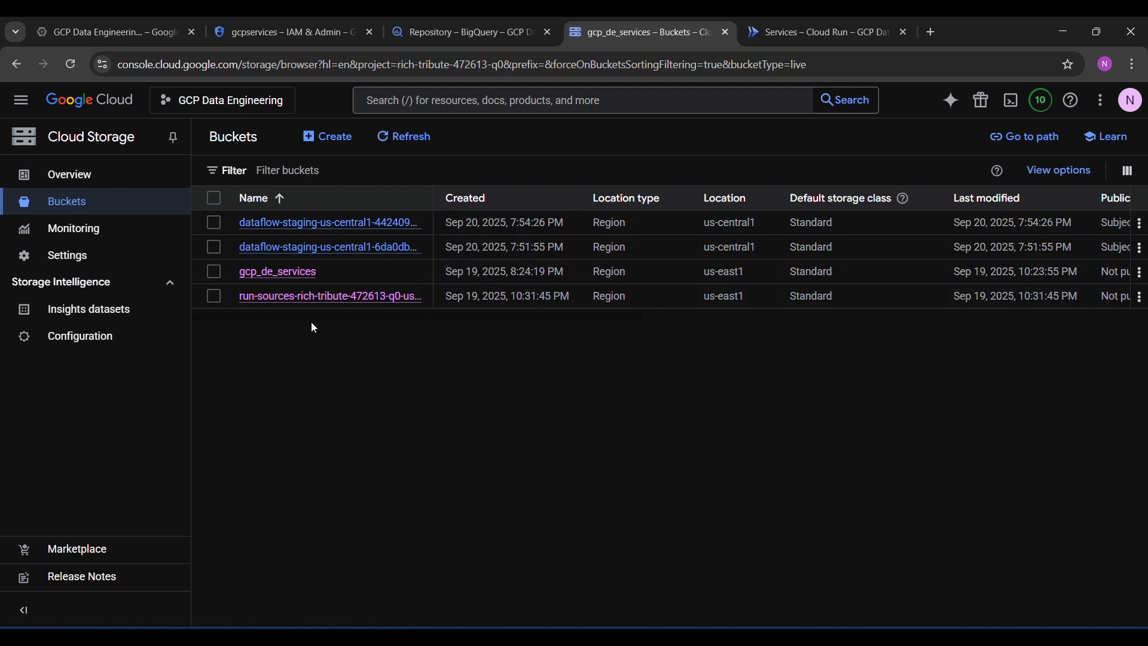
# Step: Start a new bucket named jjhfujfhj and continue to its data location settings
pyautogui.click(326, 144)
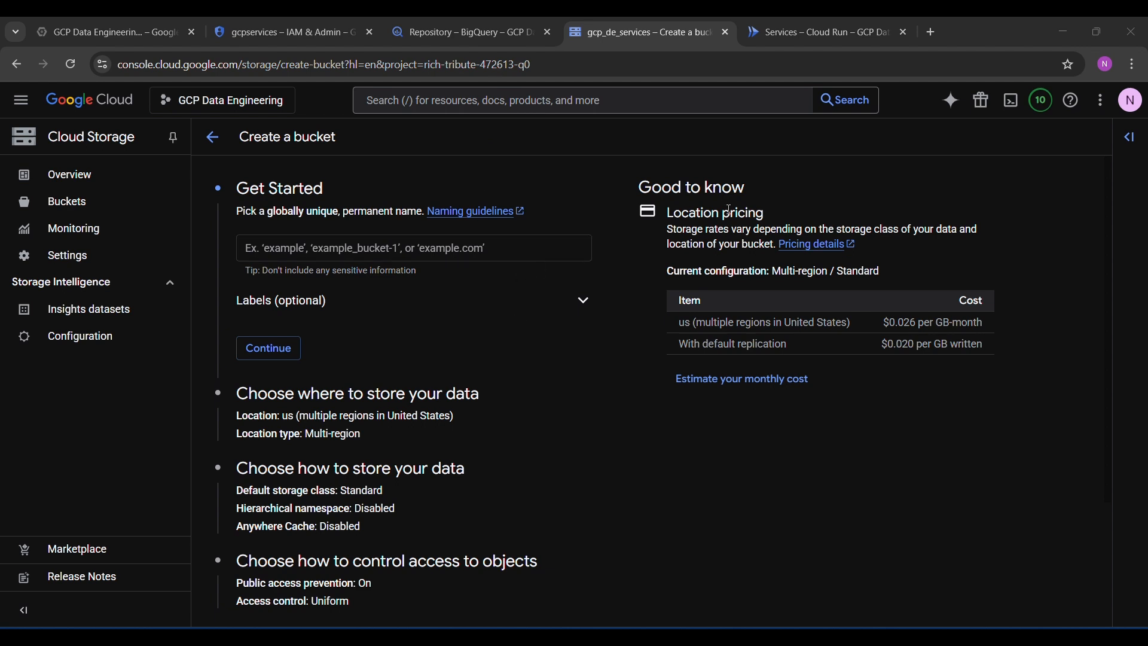
pyautogui.click(413, 254)
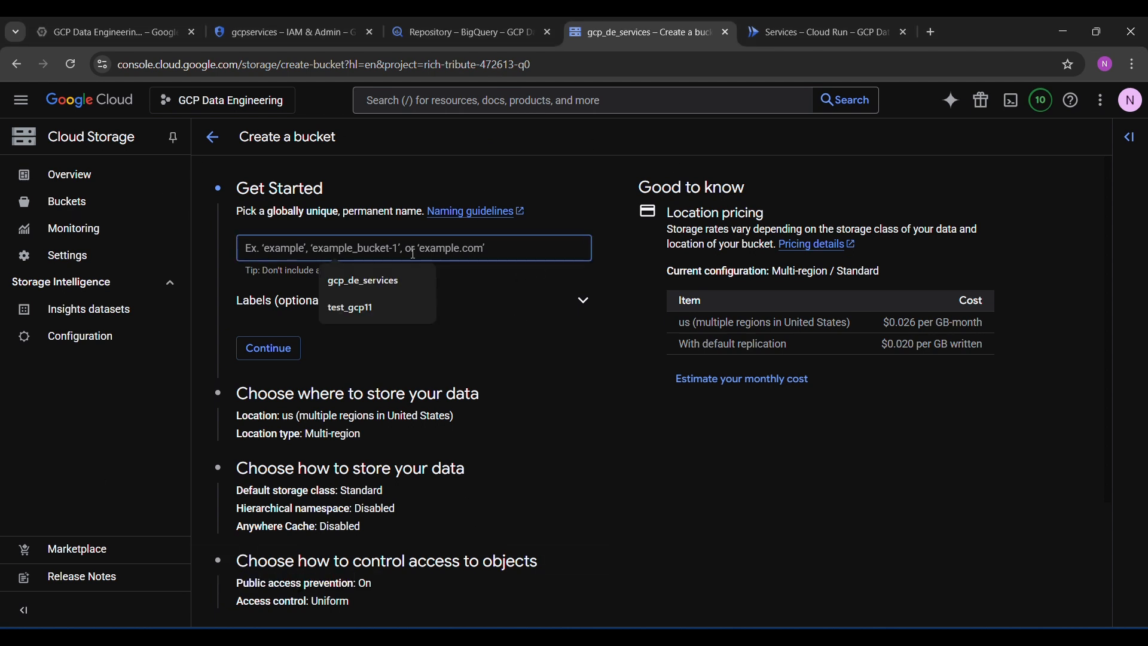
pyautogui.write('j')
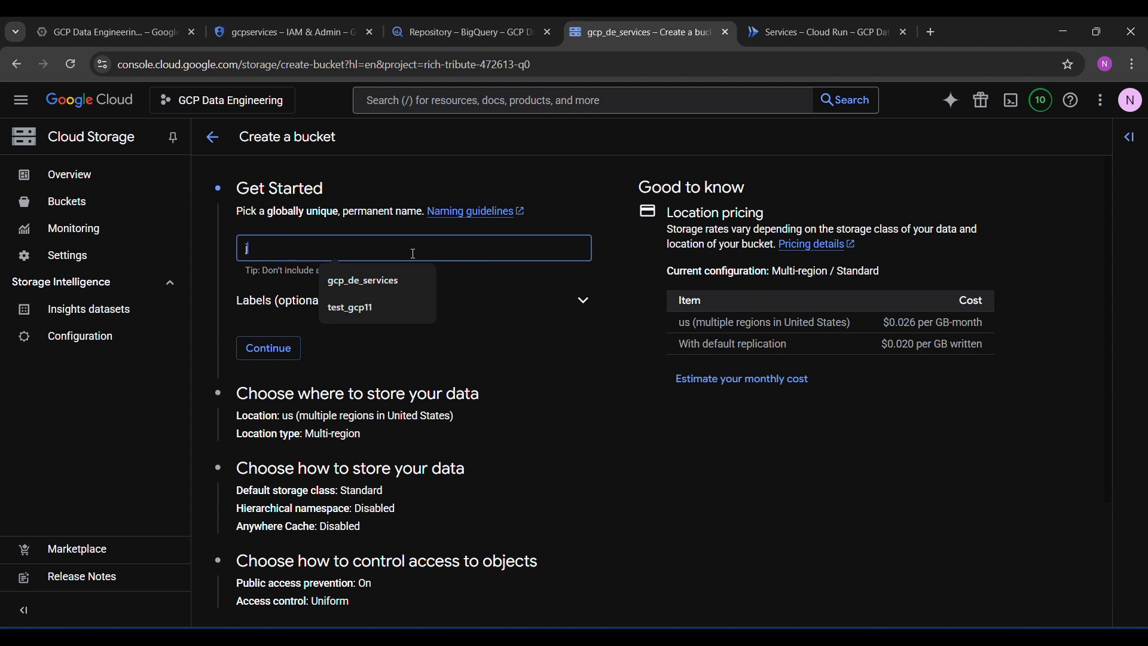
pyautogui.write('jhfujfhj')
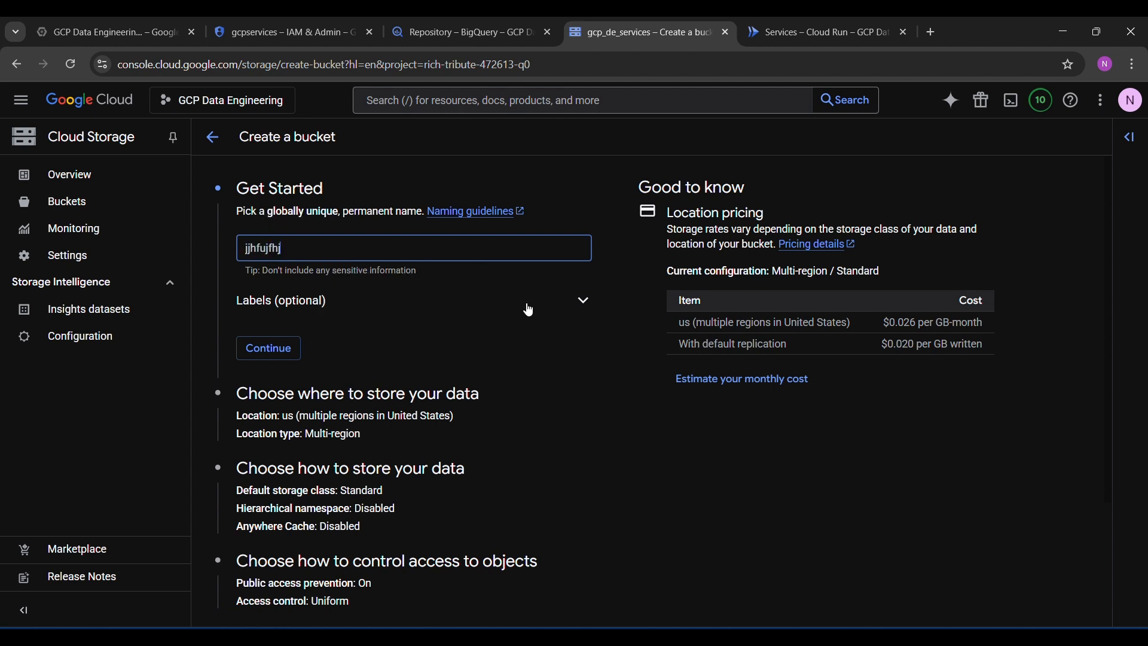
pyautogui.click(299, 346)
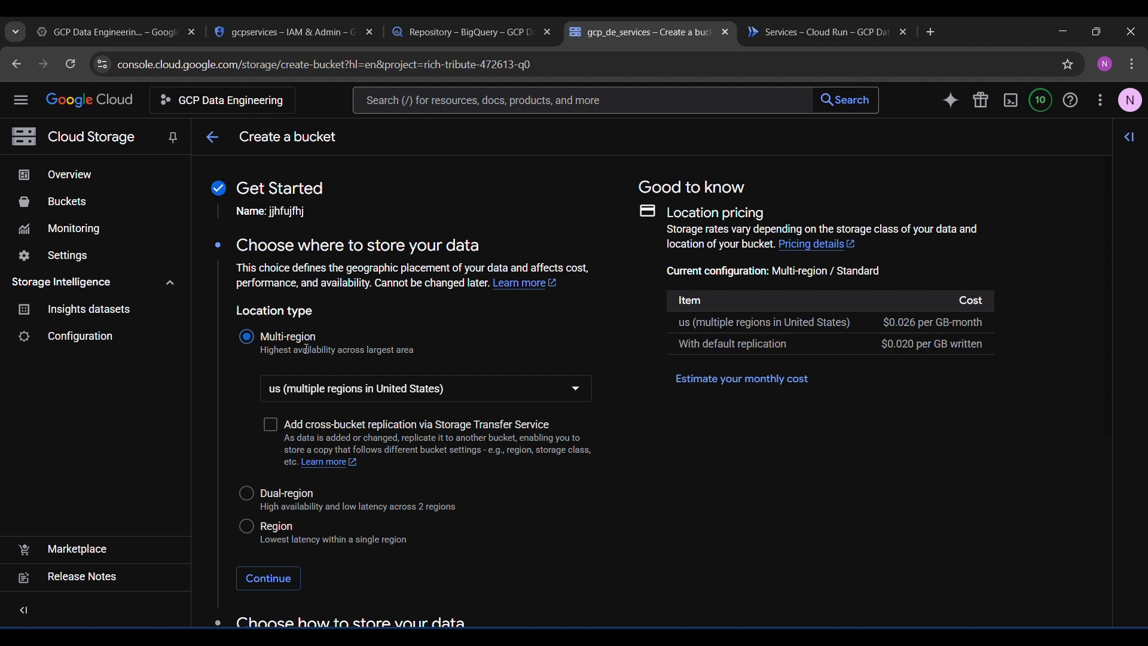
# Step: Set the new bucket's location type to Region with us-east1 (South Carolina) and continue to the storage class settings
pyautogui.scroll(-3, 280, 375)
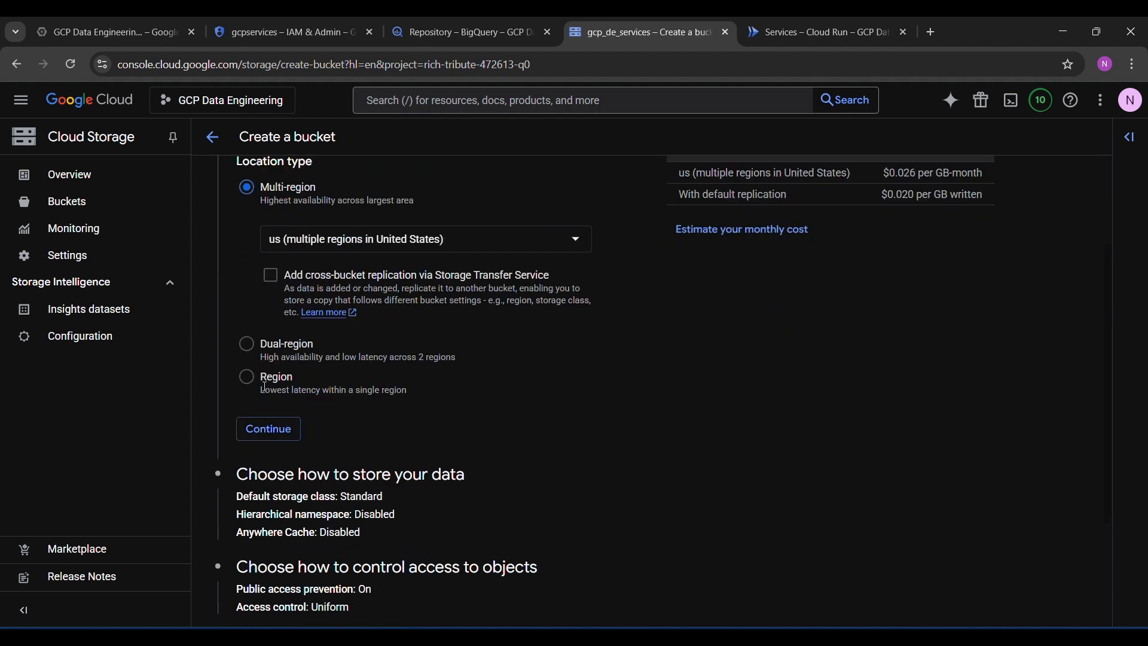
pyautogui.click(265, 383)
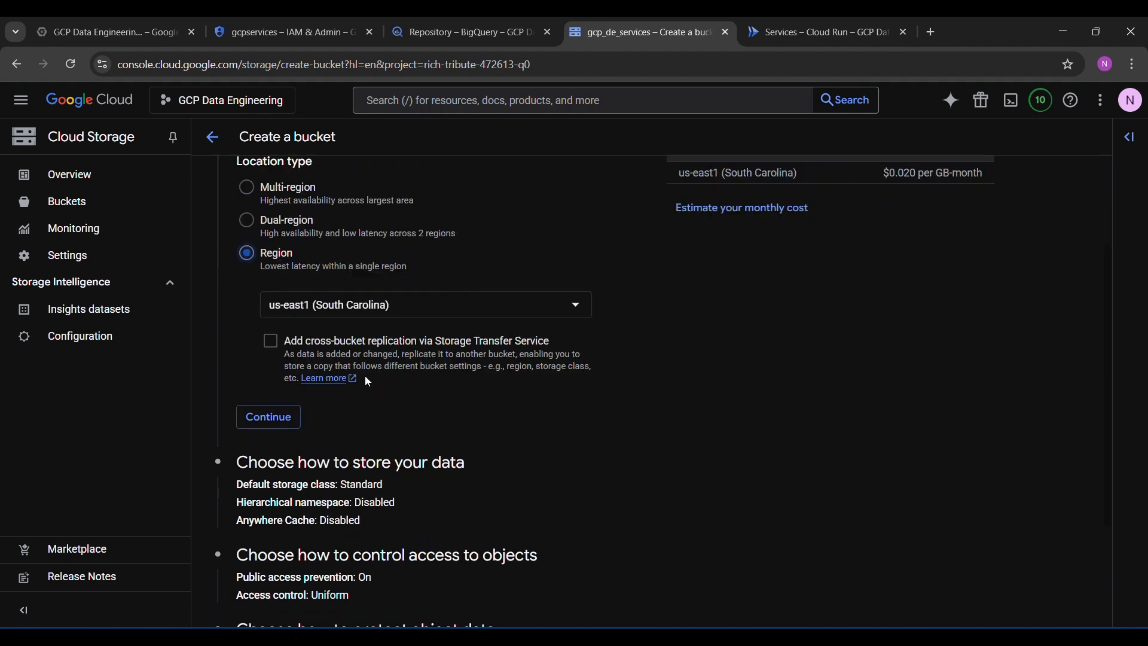
pyautogui.click(379, 317)
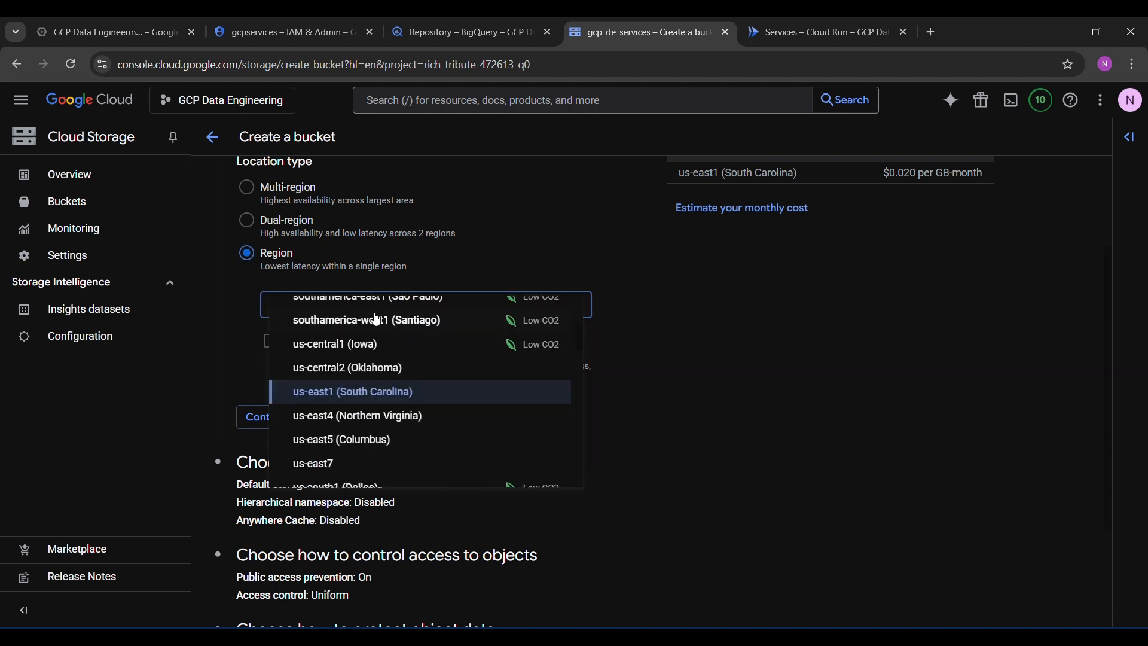
pyautogui.click(389, 394)
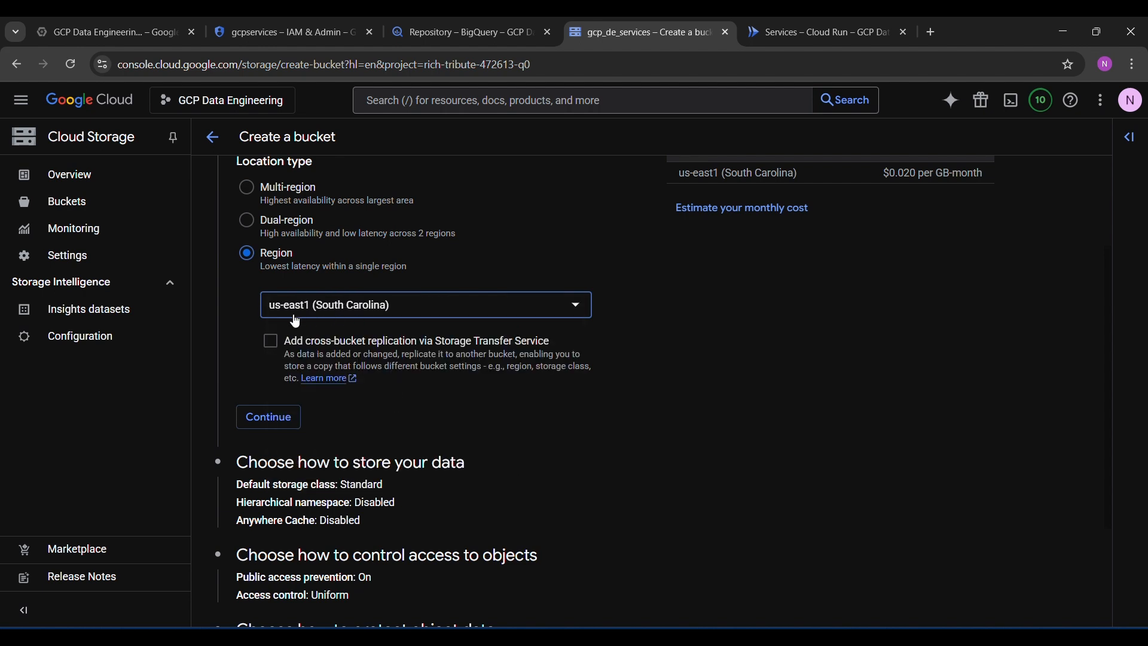
pyautogui.click(406, 315)
pyautogui.click(407, 316)
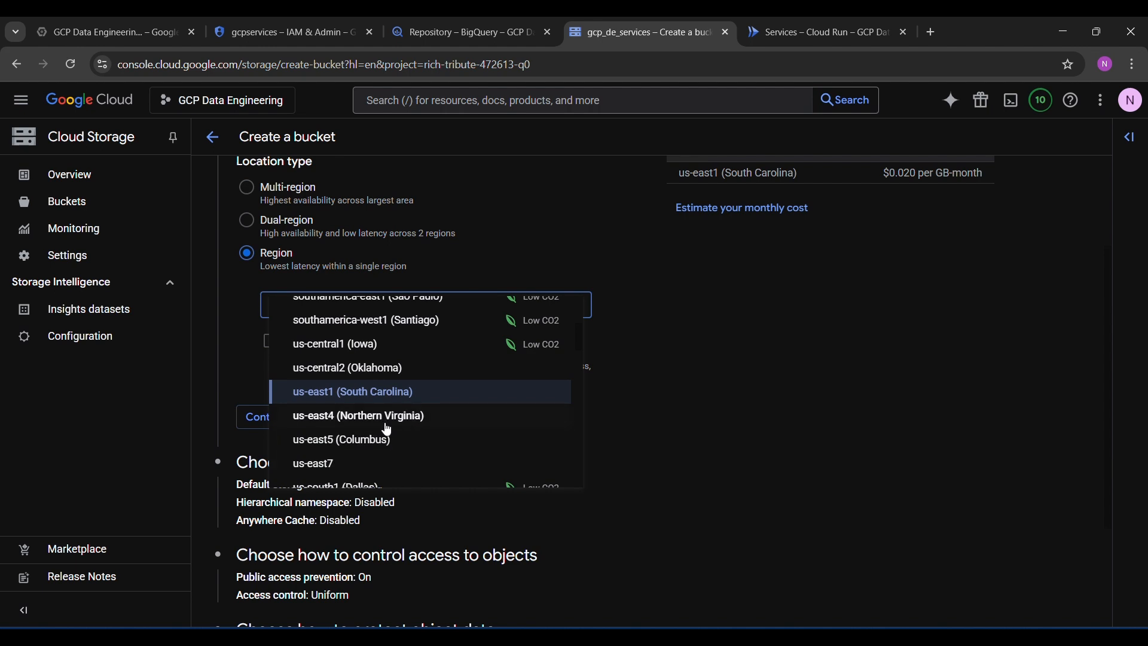
pyautogui.scroll(-2, 415, 405)
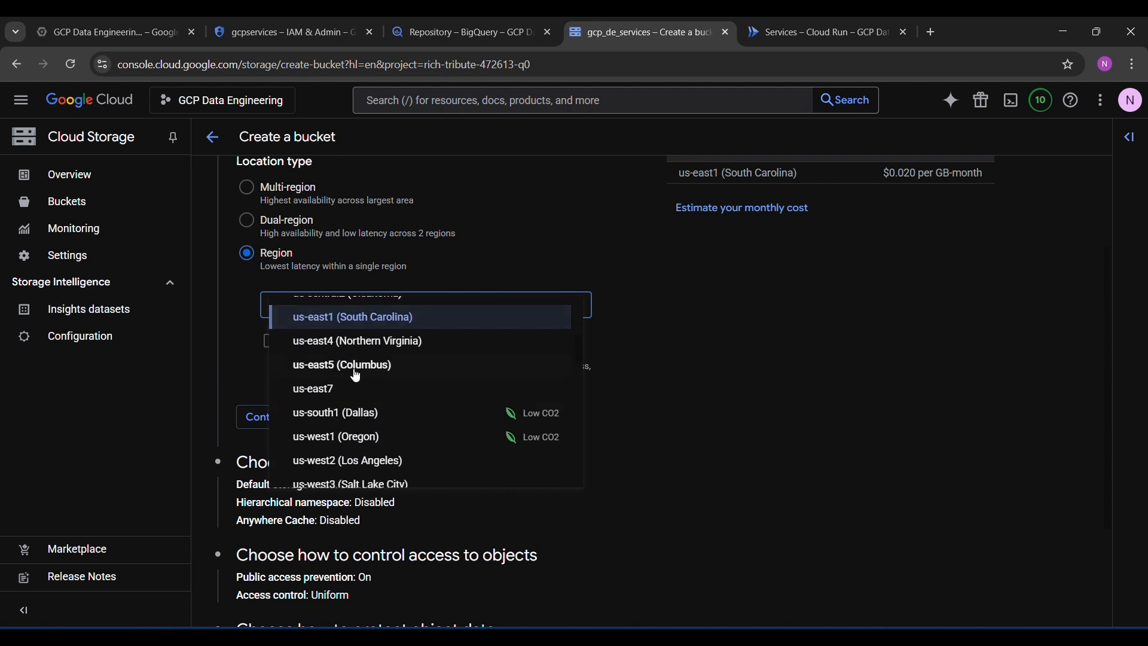
pyautogui.scroll(2, 361, 426)
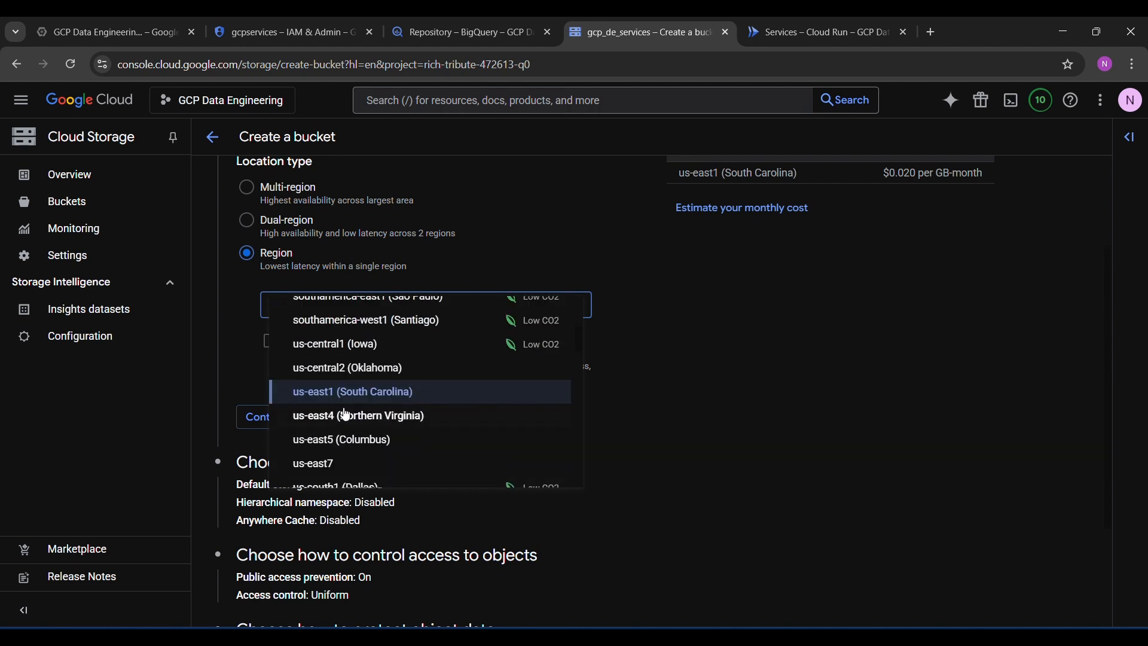
pyautogui.click(235, 335)
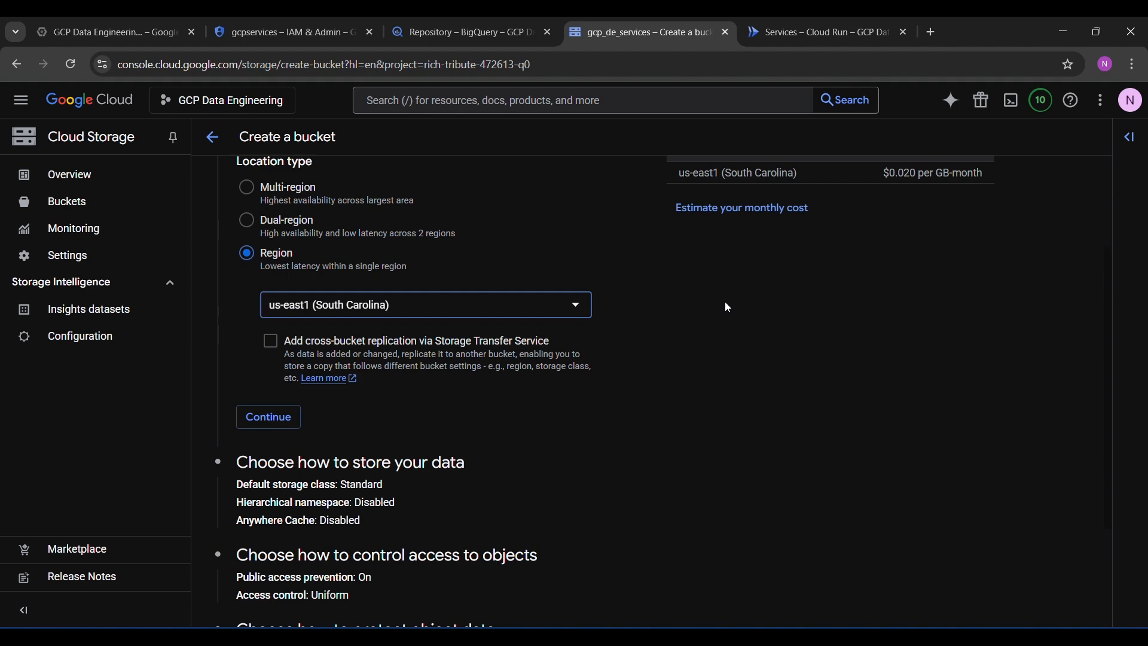
pyautogui.click(270, 417)
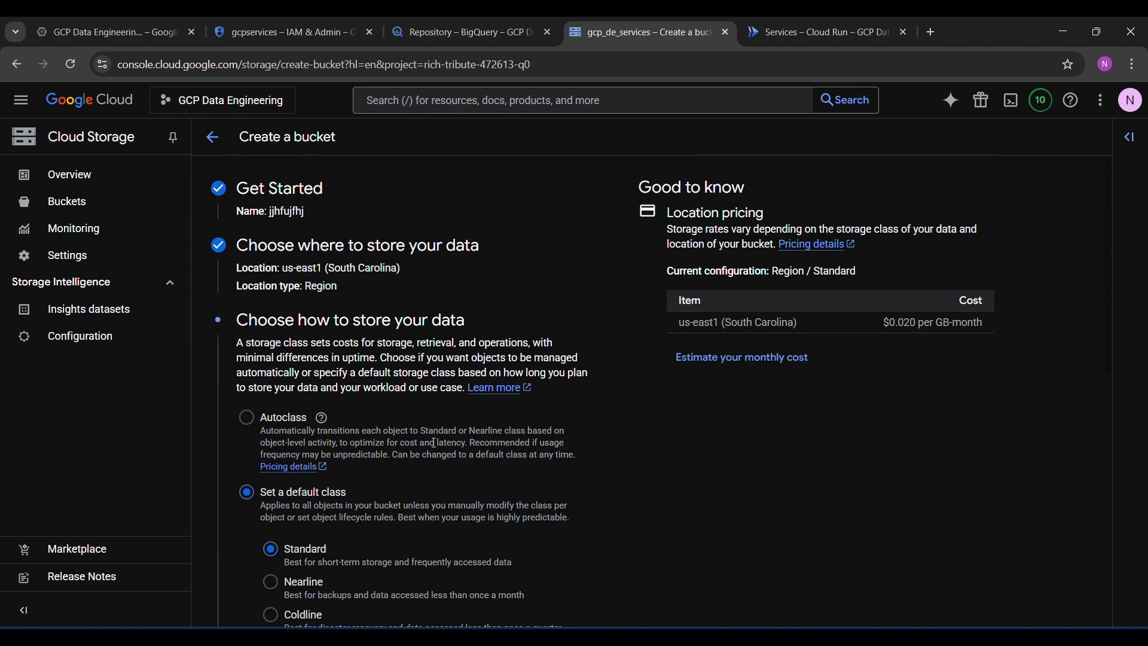
# Step: Review the new bucket's storage class, access control and data protection options, and return to the bucket list without creating it
pyautogui.scroll(-5, 434, 445)
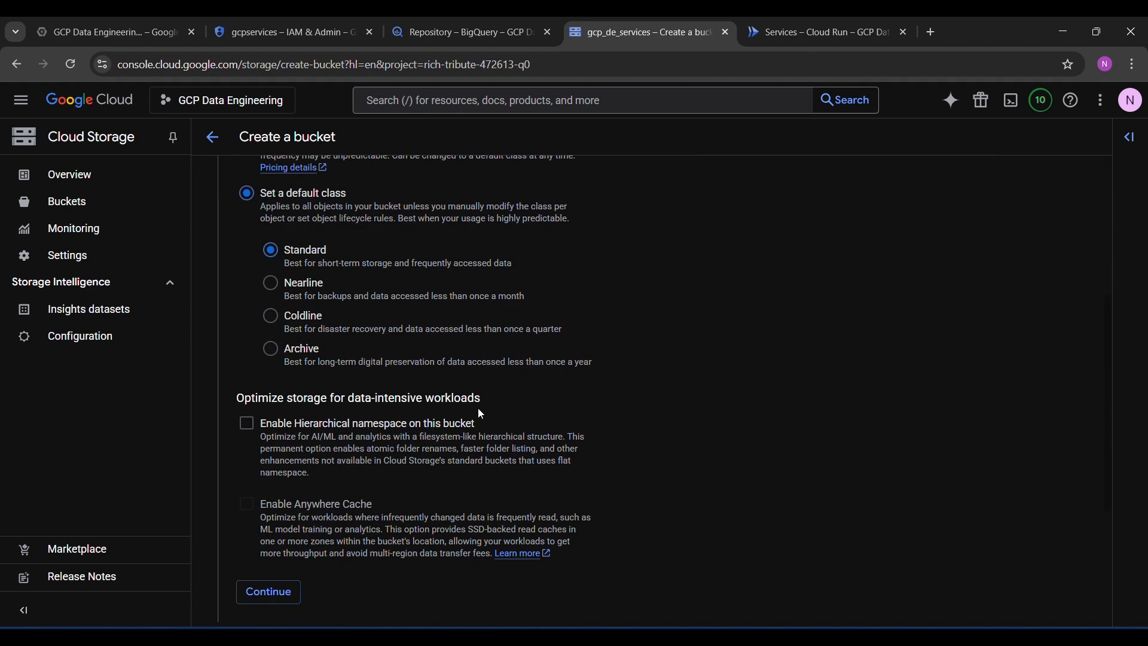
pyautogui.scroll(-4, 458, 452)
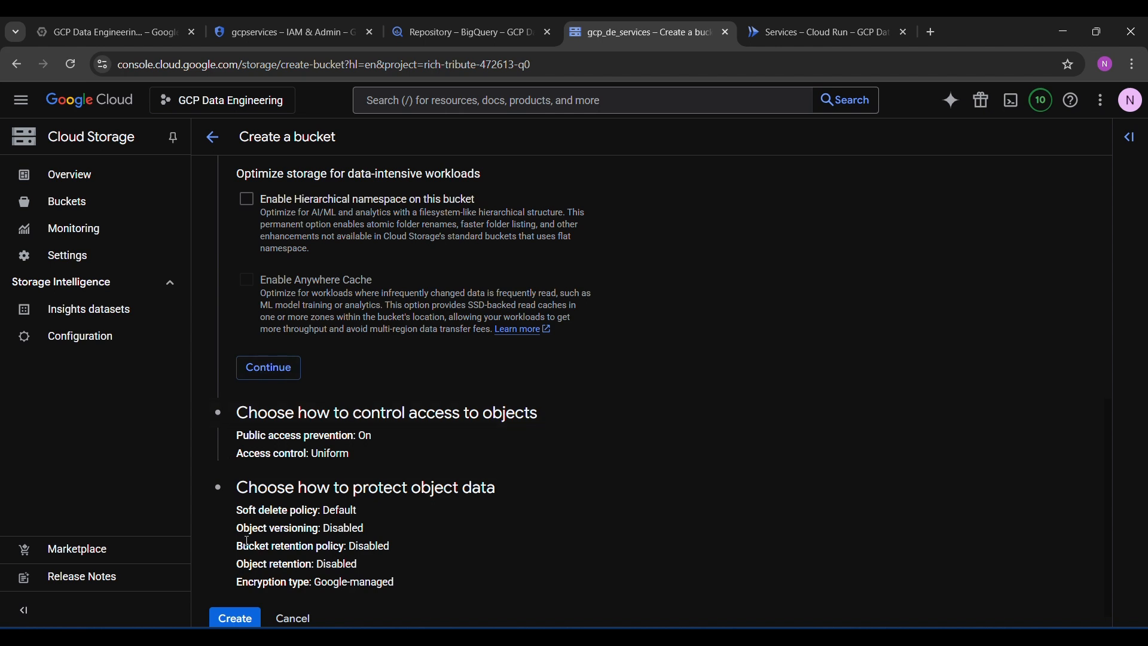
pyautogui.scroll(-1, 309, 577)
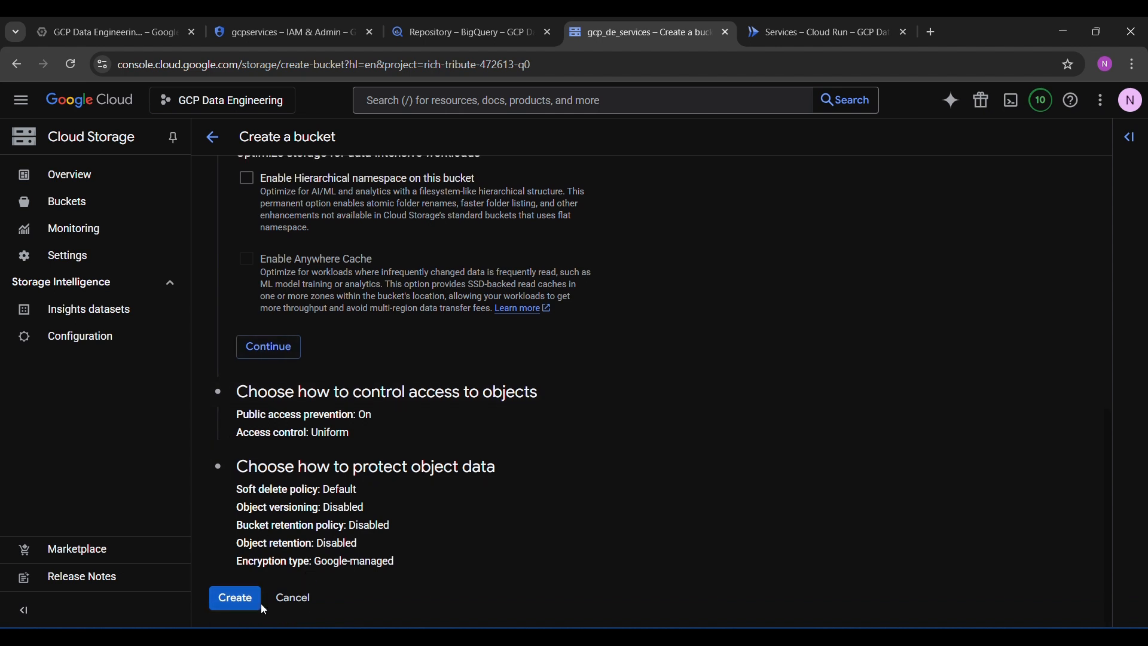
pyautogui.click(100, 206)
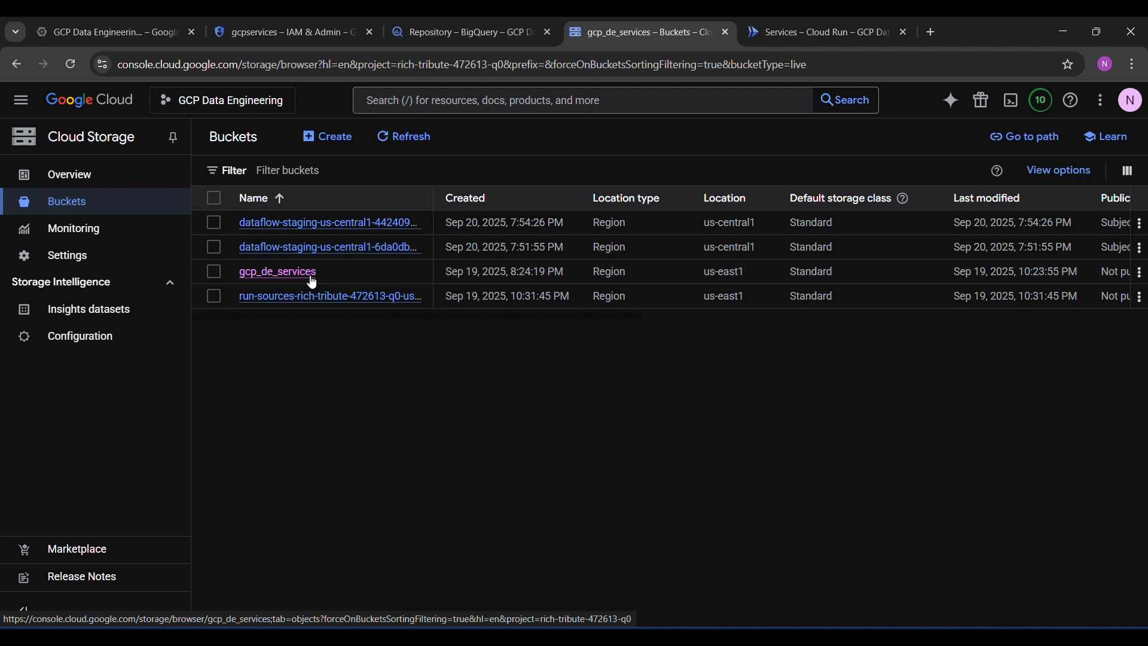
# Step: Open the gcp_de_services bucket and look at its new-folder form, leaving it without creating a folder
pyautogui.click(293, 275)
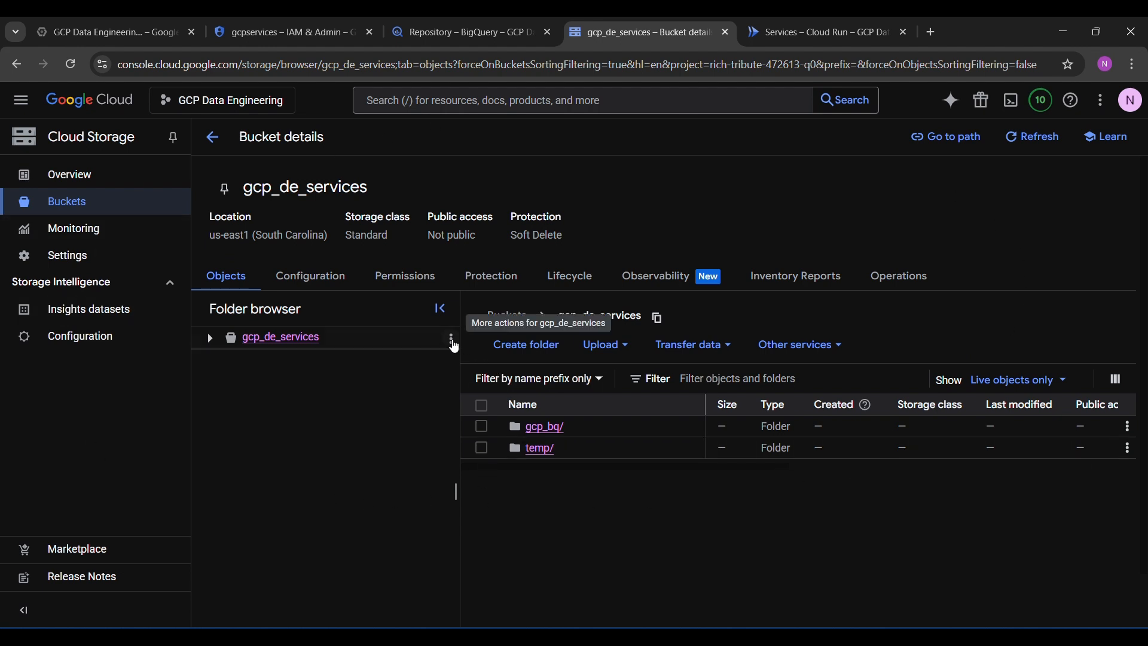
pyautogui.click(452, 341)
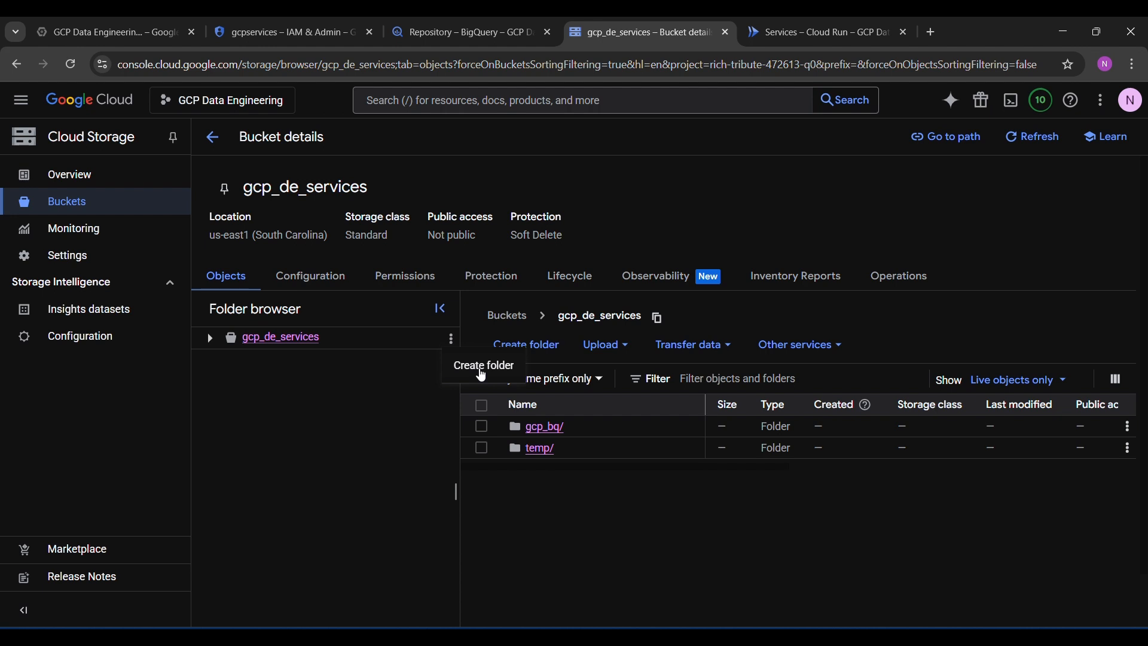
pyautogui.click(368, 416)
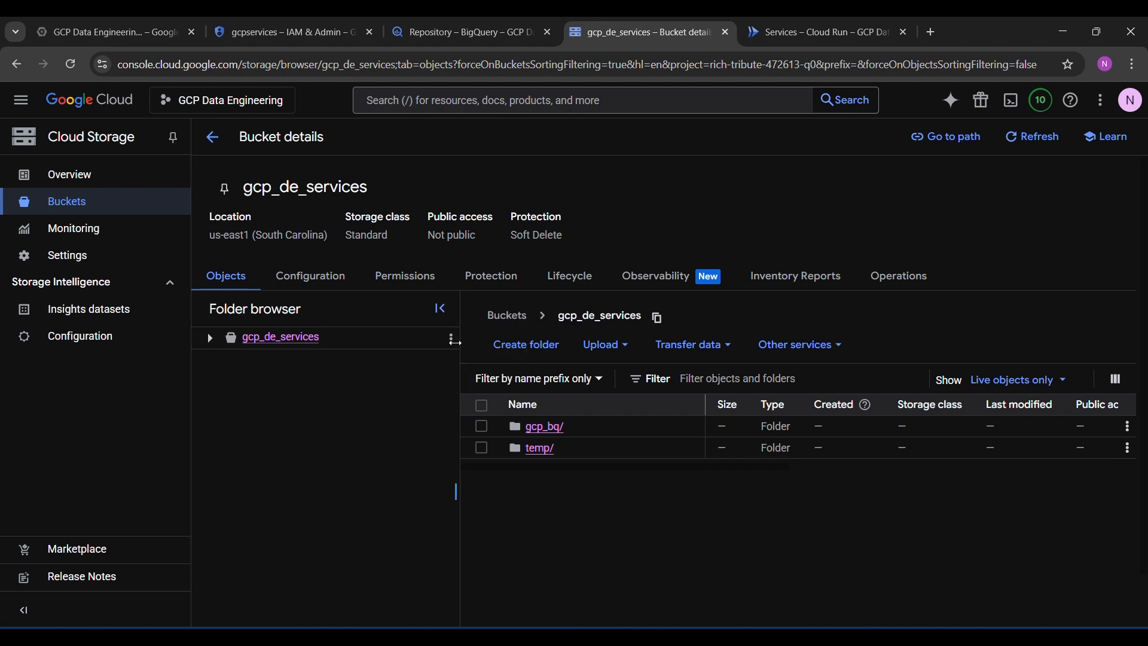
pyautogui.click(452, 341)
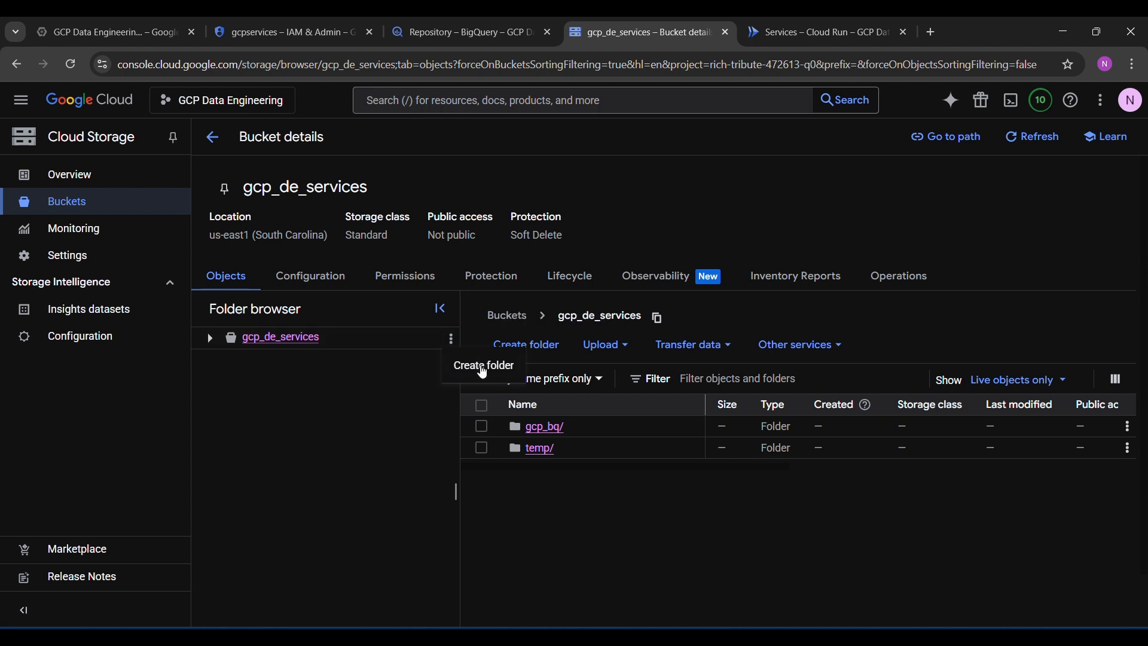
pyautogui.click(483, 372)
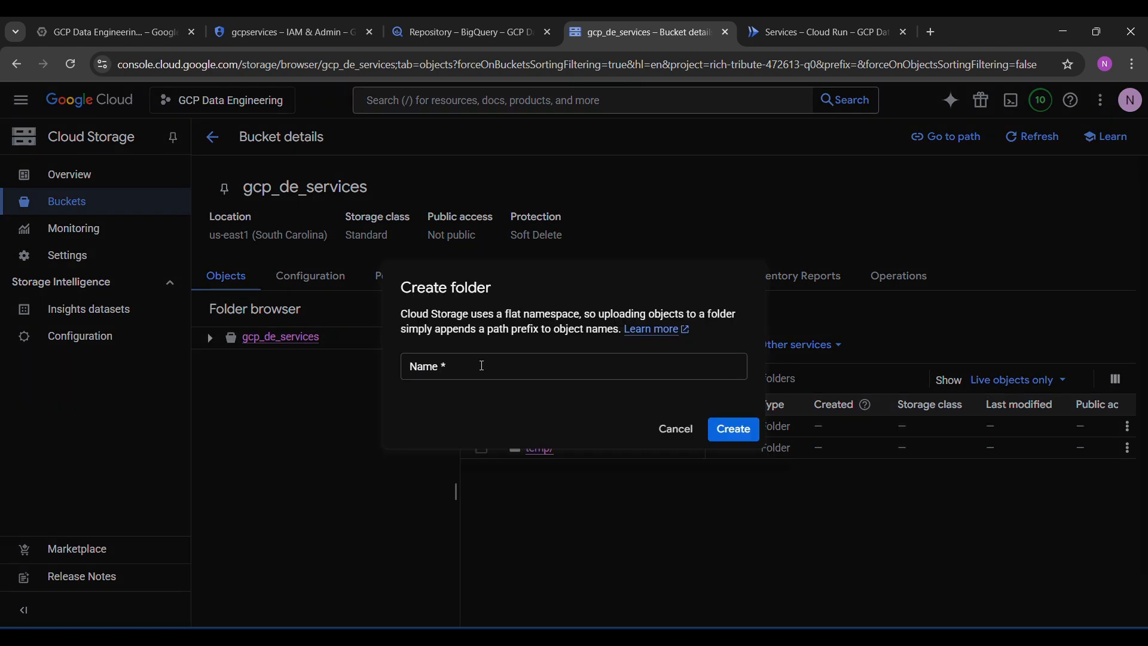
pyautogui.click(482, 365)
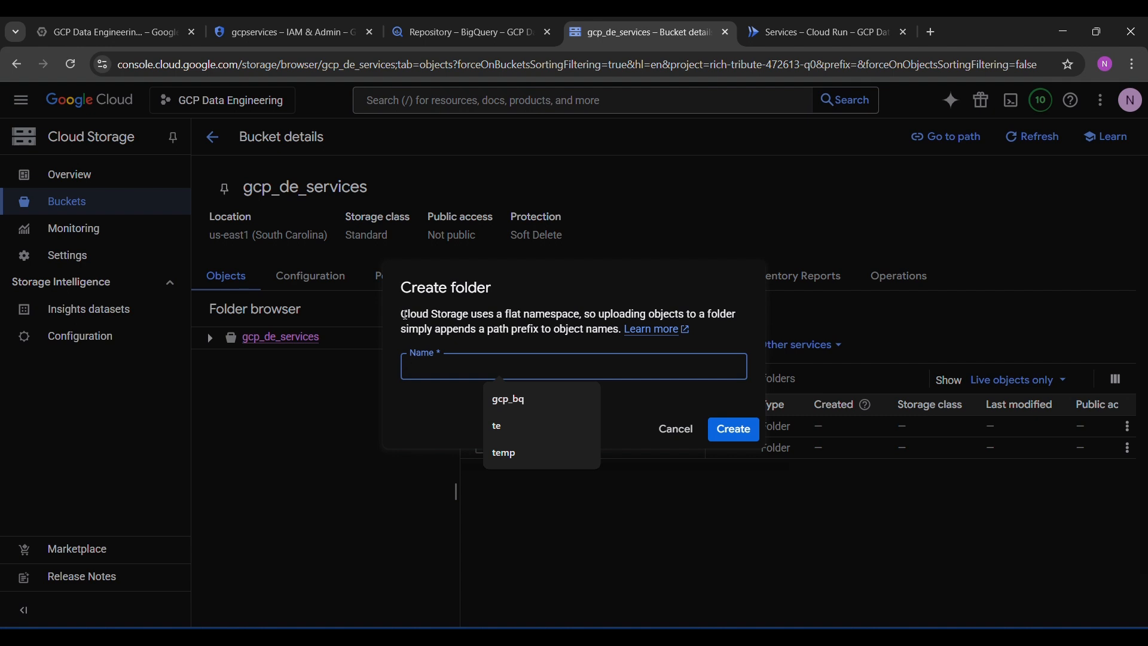
pyautogui.click(340, 402)
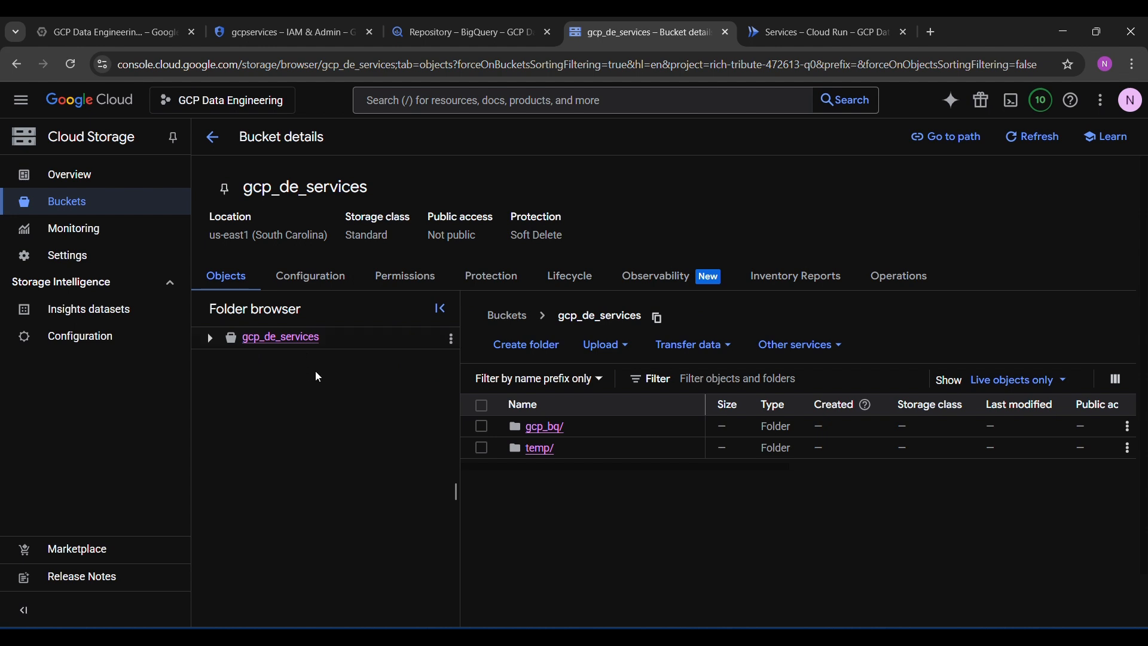
# Step: Expand gcp_de_services in the folder browser and open its gcp_bq folder to view the stored files
pyautogui.click(209, 339)
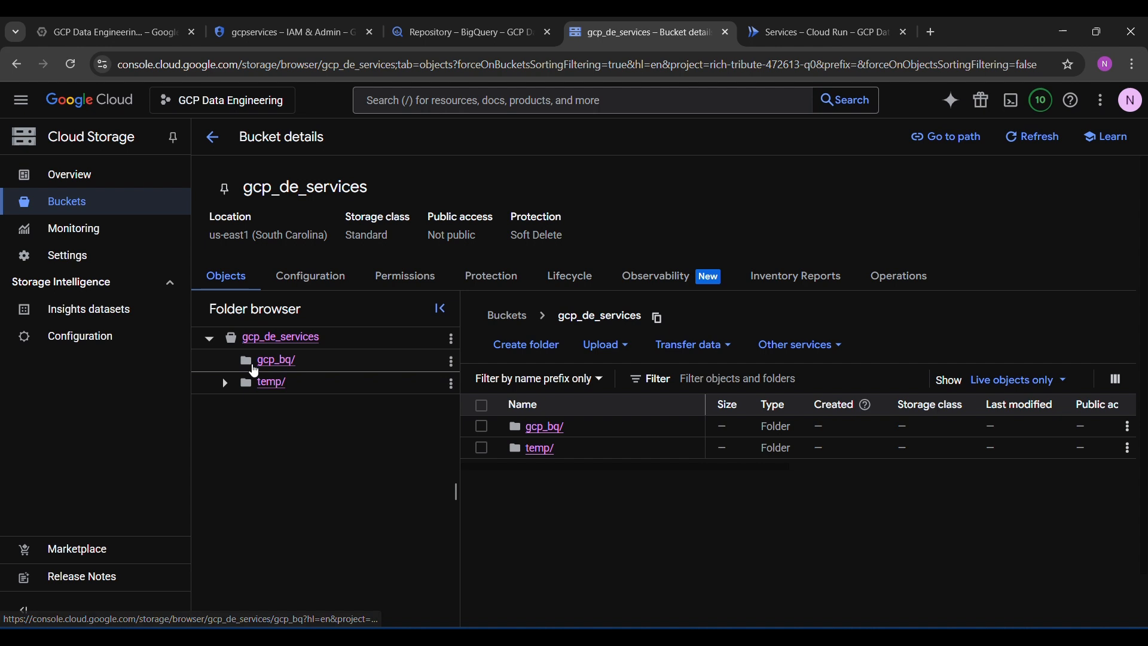
pyautogui.click(276, 366)
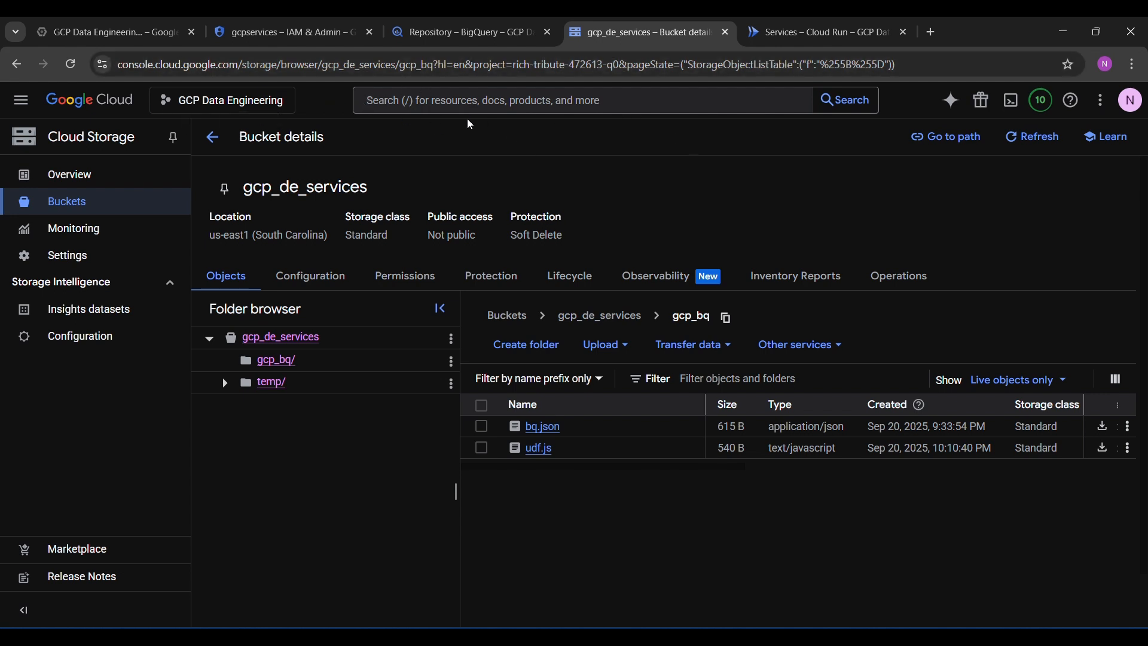
# Step: Switch to BigQuery, with the project's resources in the Explorer and the global search closed
pyautogui.click(427, 38)
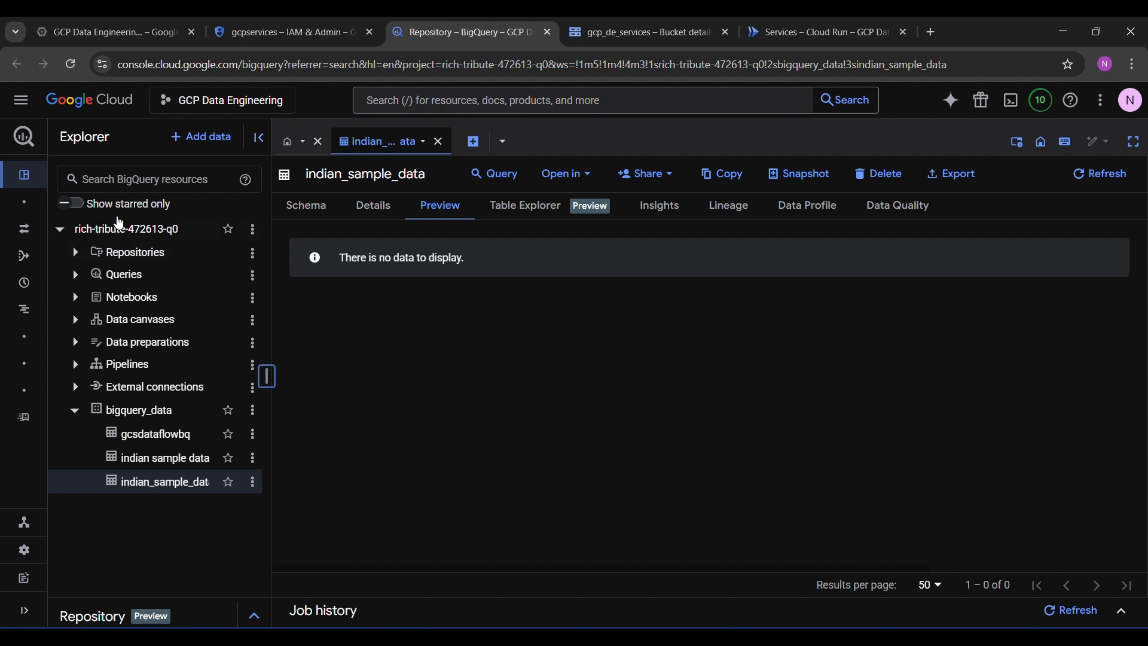
pyautogui.click(506, 105)
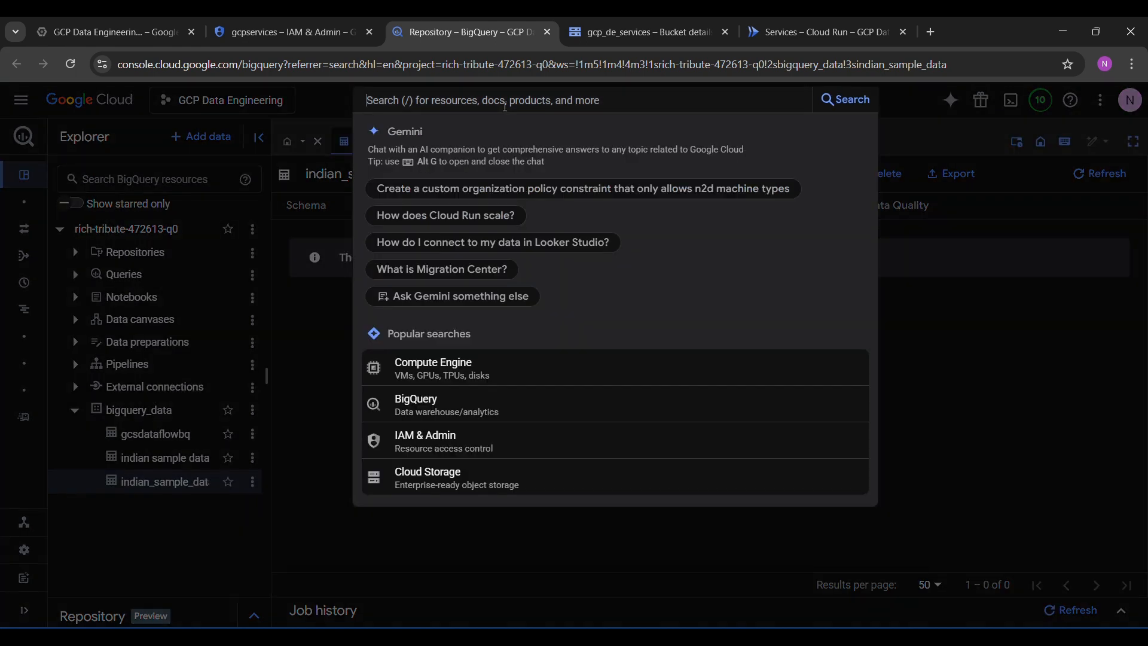
pyautogui.click(287, 487)
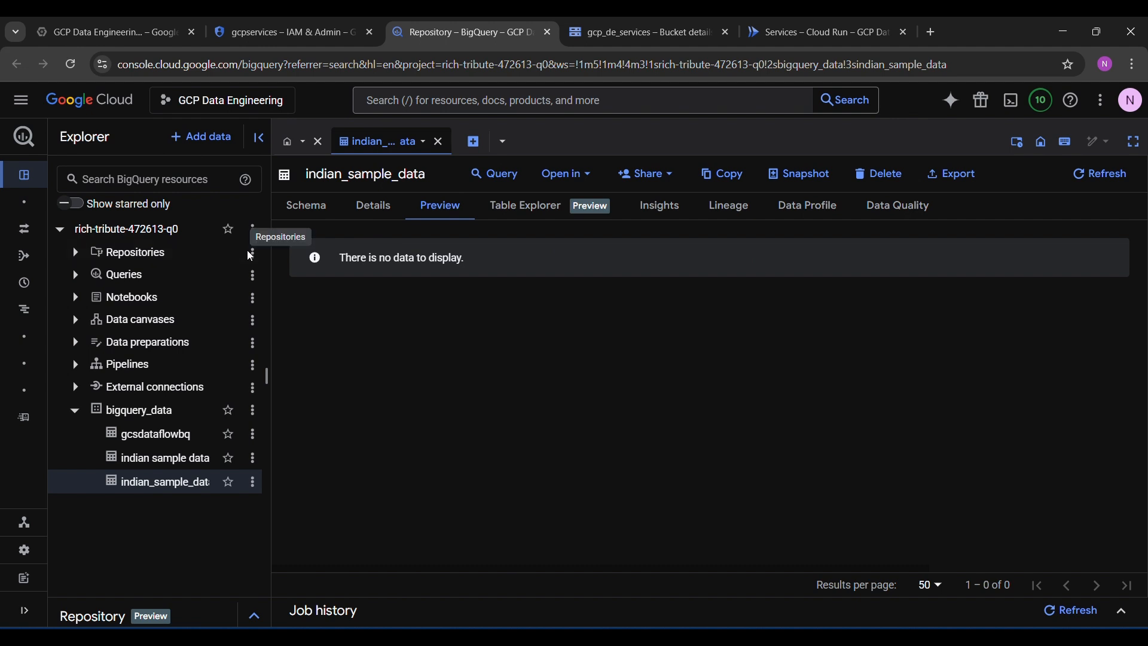
# Step: Start a new BigQuery dataset in the project with the dataset ID dddd
pyautogui.click(253, 230)
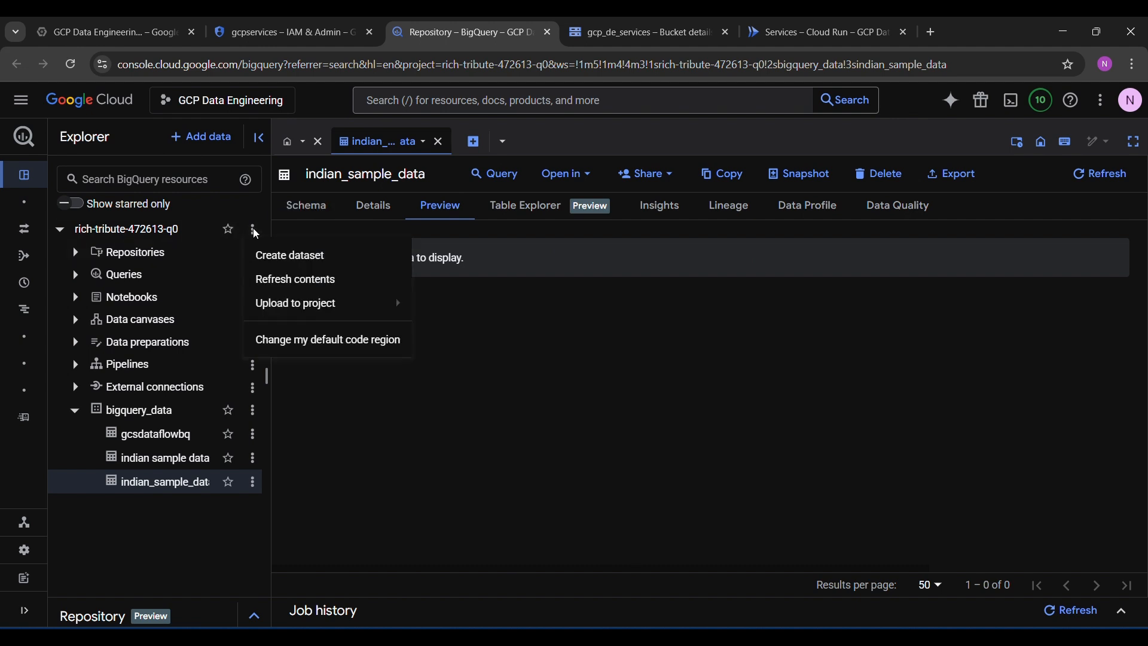
pyautogui.moveTo(293, 304)
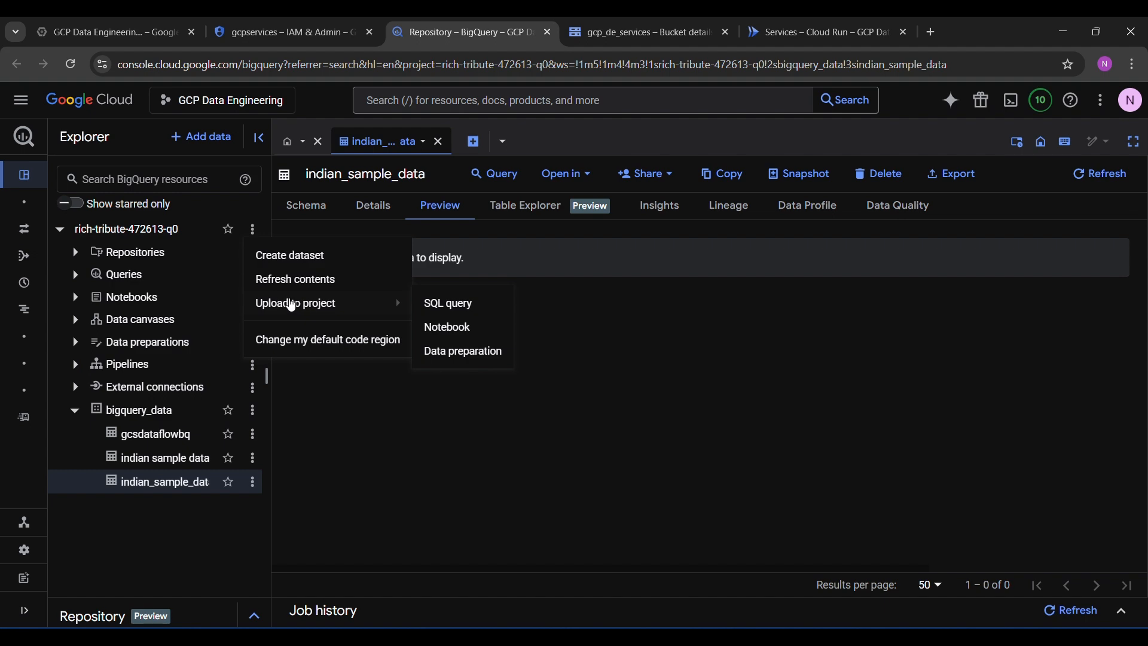
pyautogui.click(305, 256)
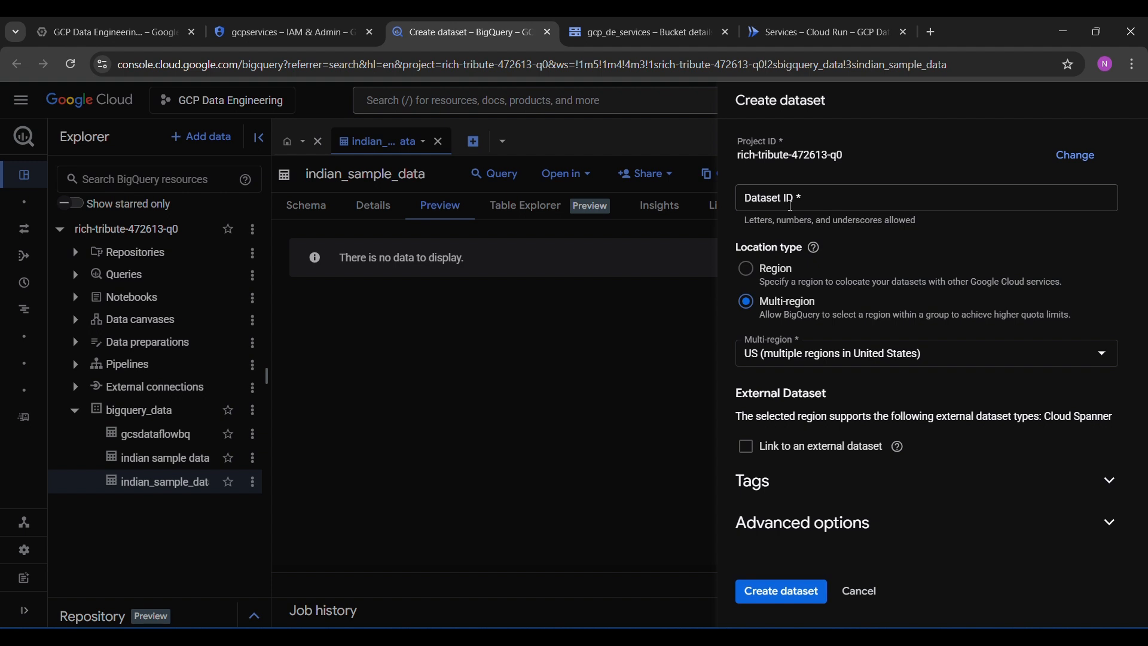
pyautogui.click(791, 206)
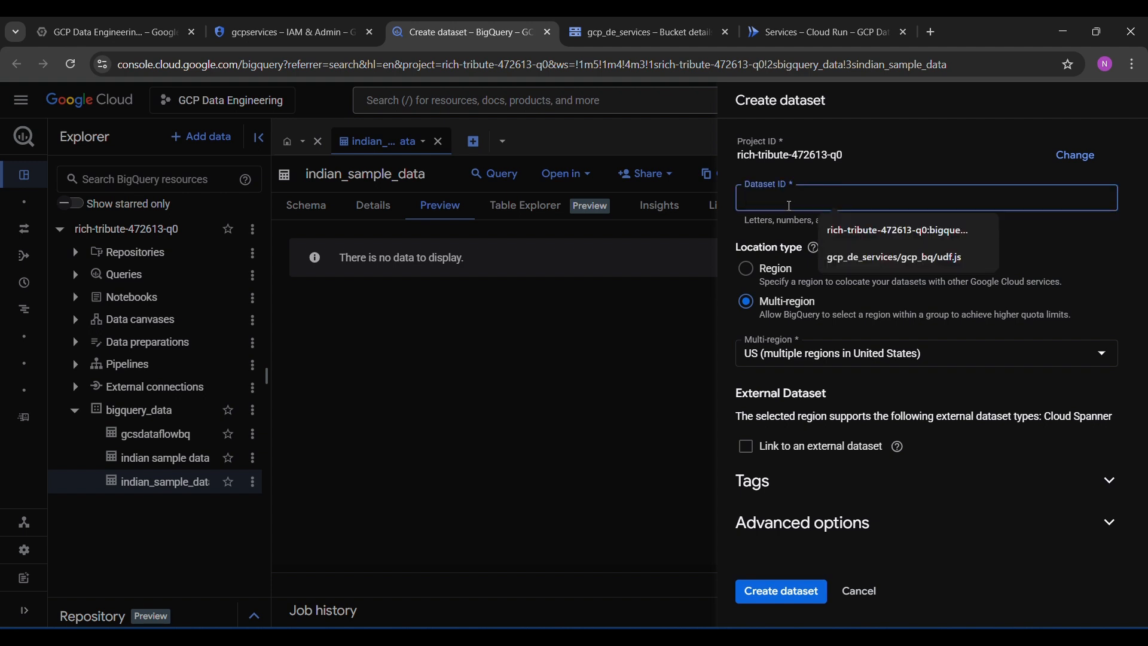
pyautogui.click(865, 178)
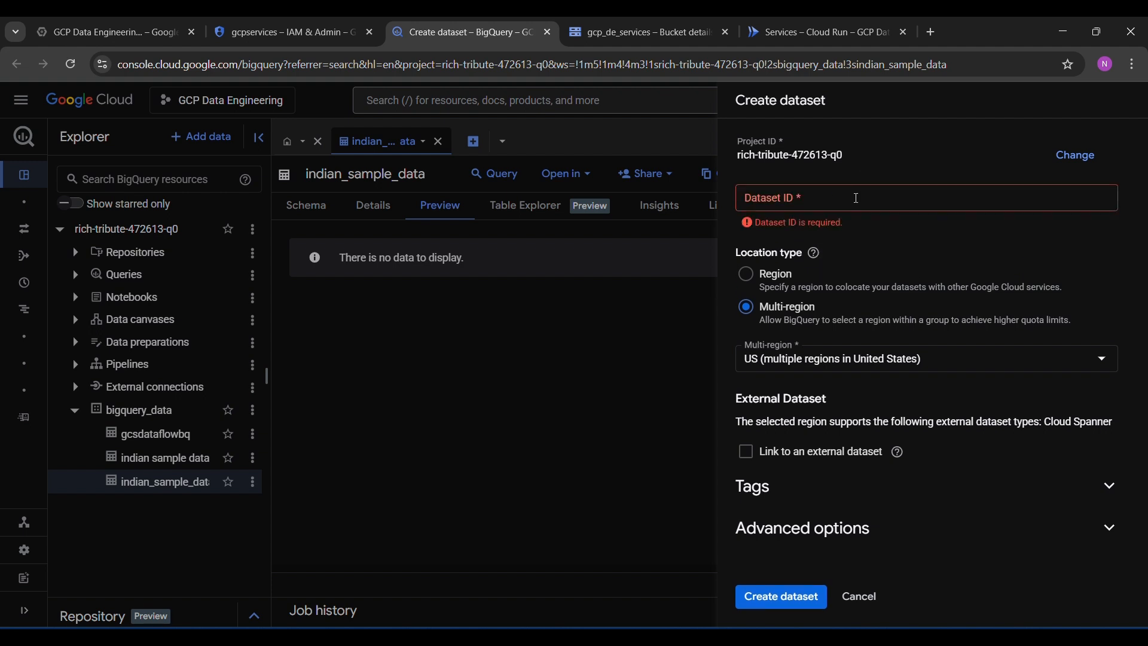
pyautogui.click(856, 200)
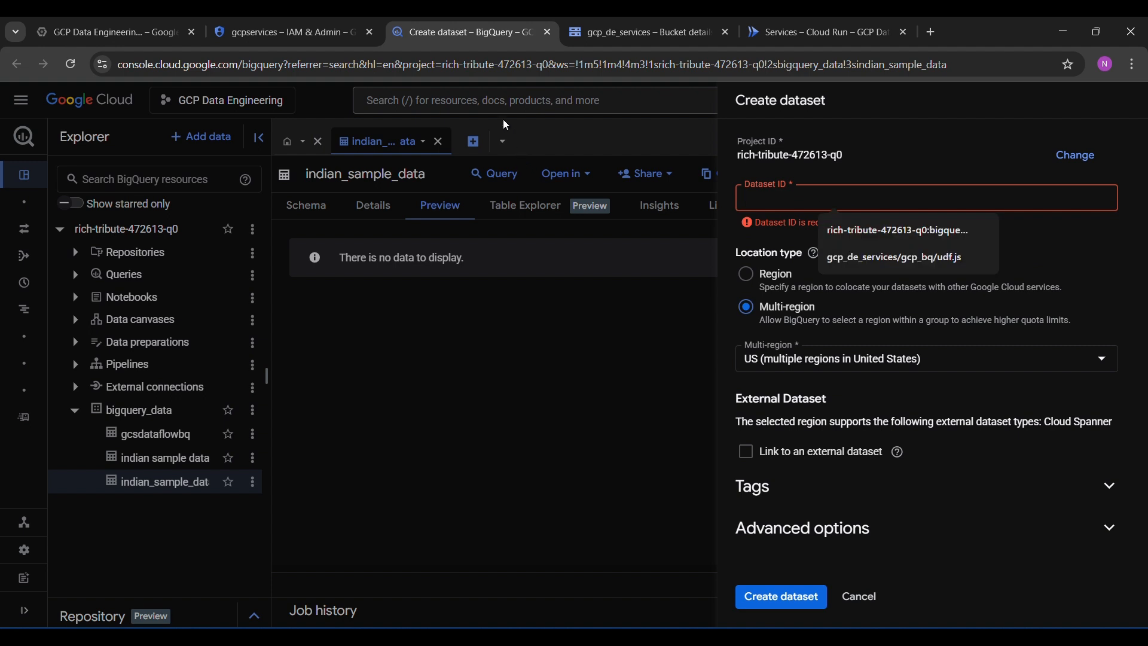
pyautogui.click(781, 205)
pyautogui.write('dddd')
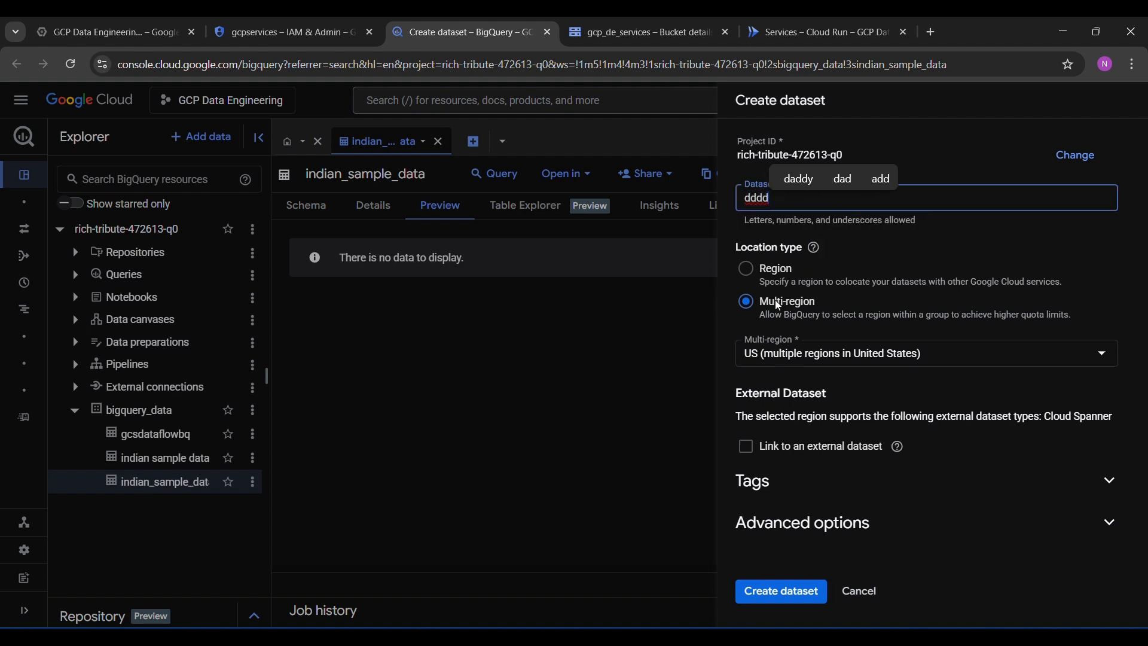
# Step: Set the new dataset's location type to Region with us-east1 (South Carolina), and cancel without creating the dataset
pyautogui.click(746, 271)
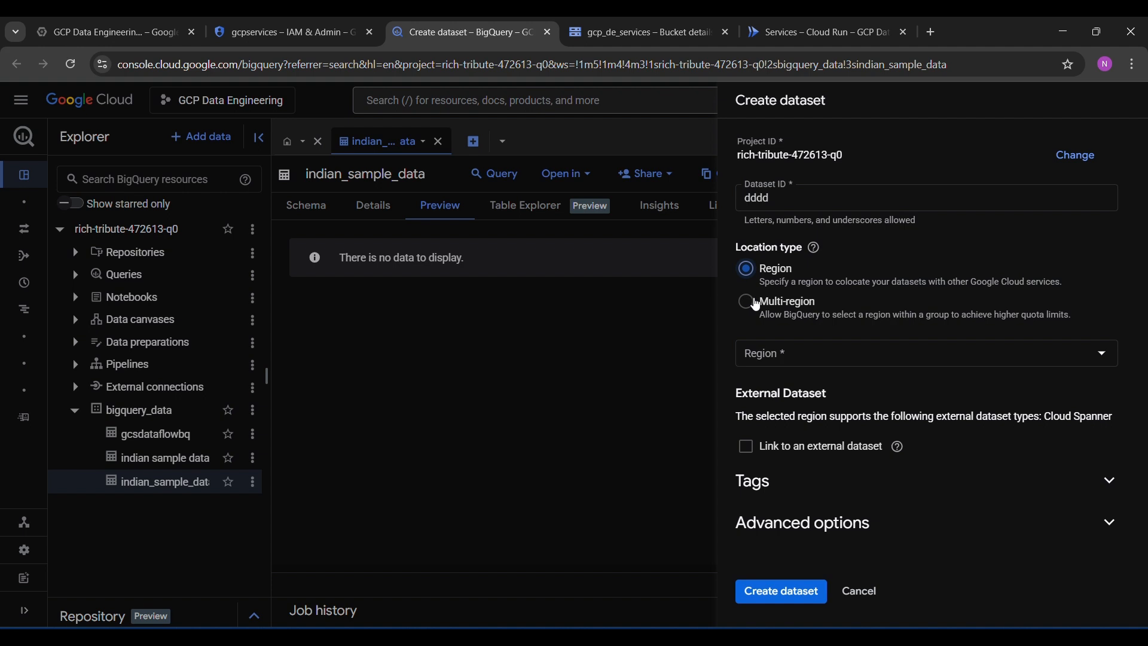
pyautogui.click(856, 365)
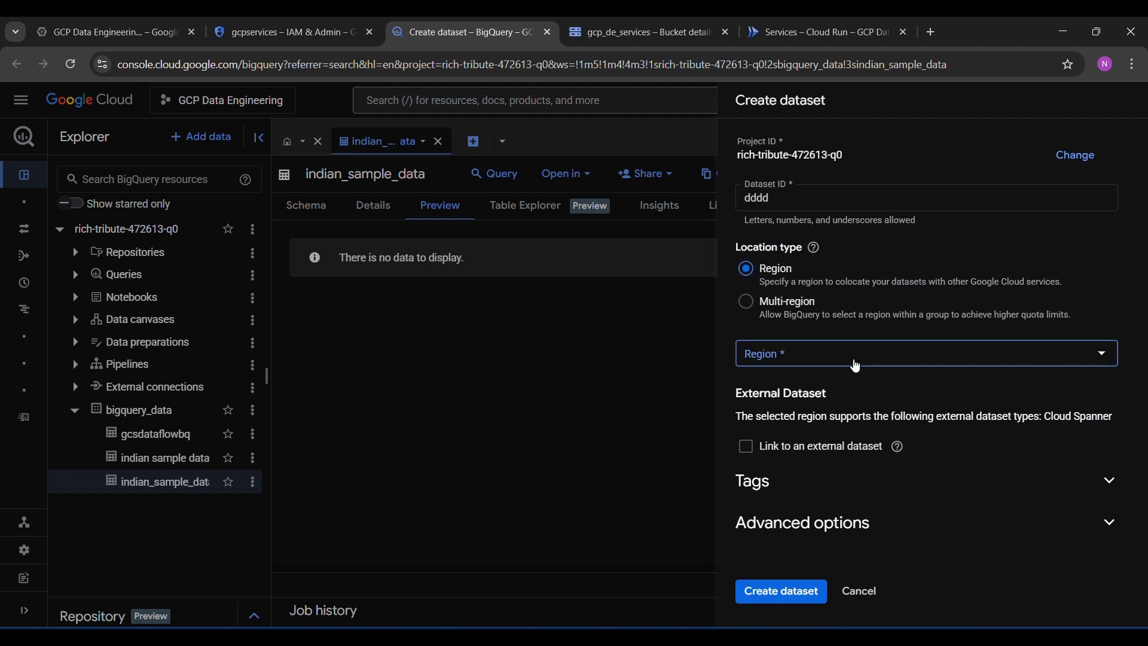
pyautogui.scroll(-3, 882, 499)
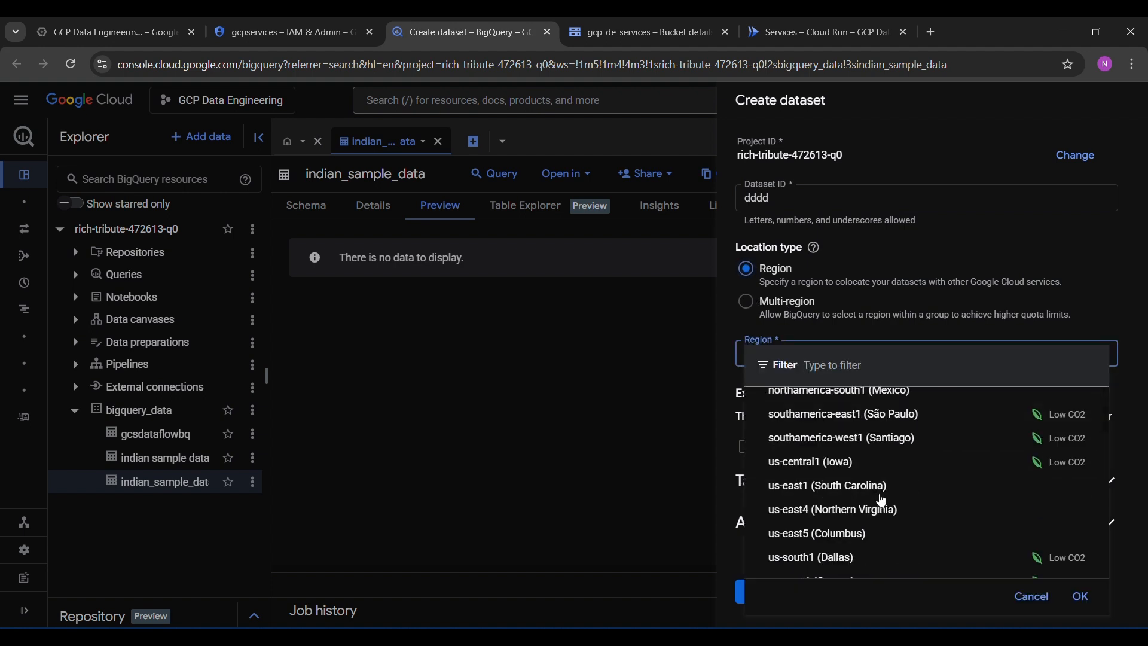
pyautogui.scroll(-3, 881, 500)
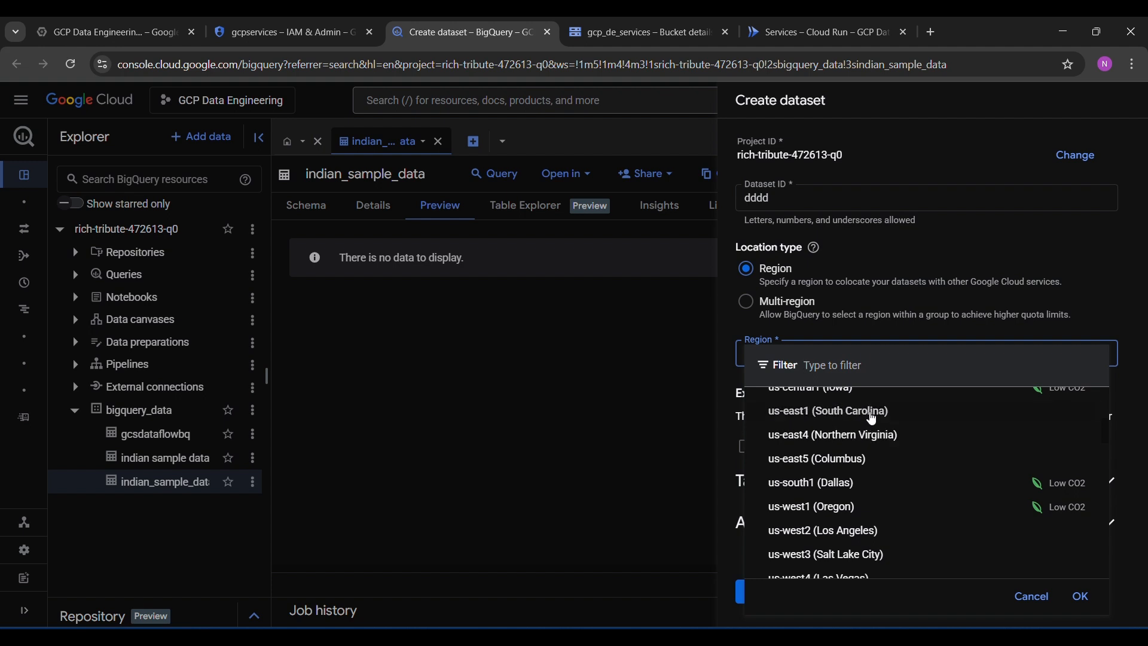
pyautogui.click(872, 416)
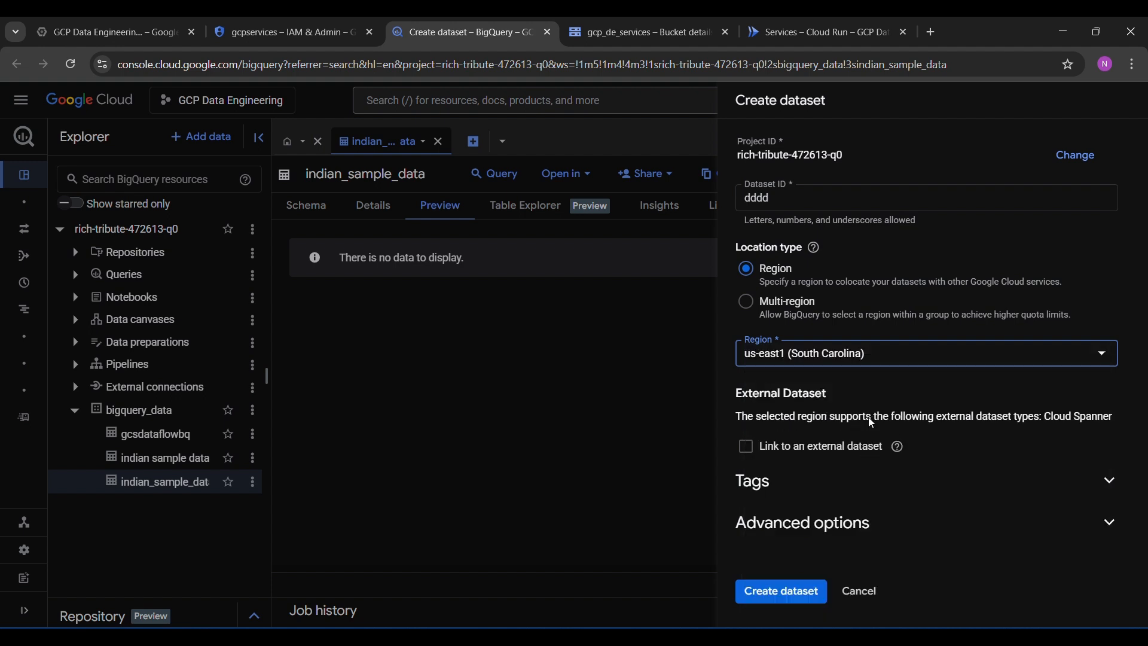
pyautogui.moveTo(898, 446)
pyautogui.click(865, 595)
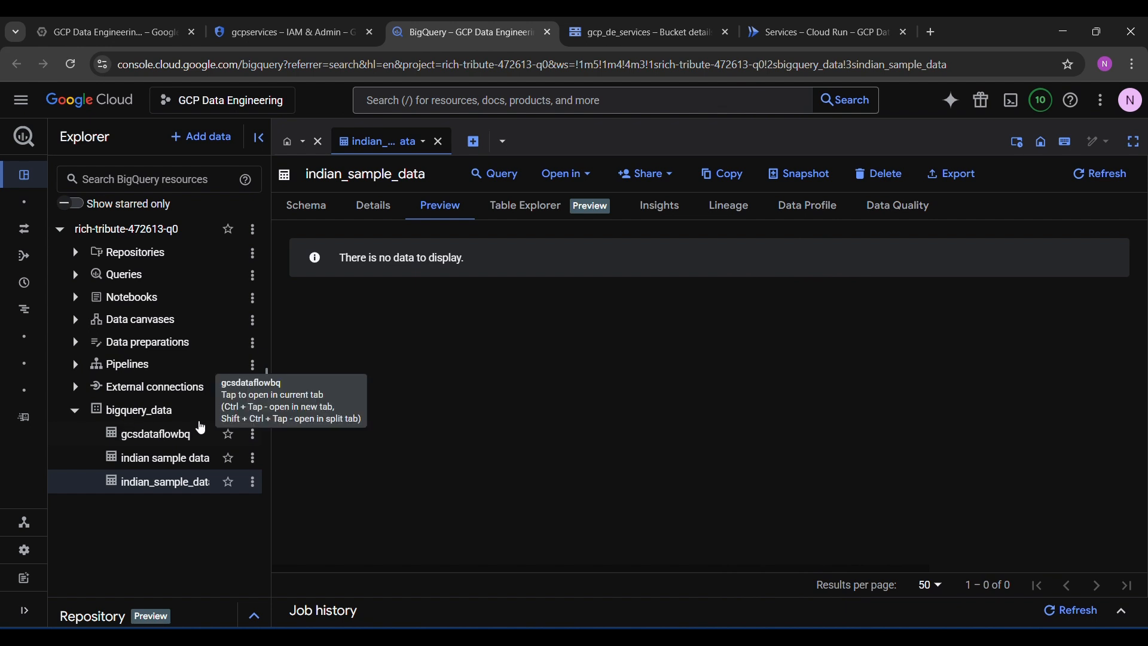
# Step: Open the bigquery_data dataset, check its data location, and look through the actions available for it
pyautogui.doubleClick(171, 416)
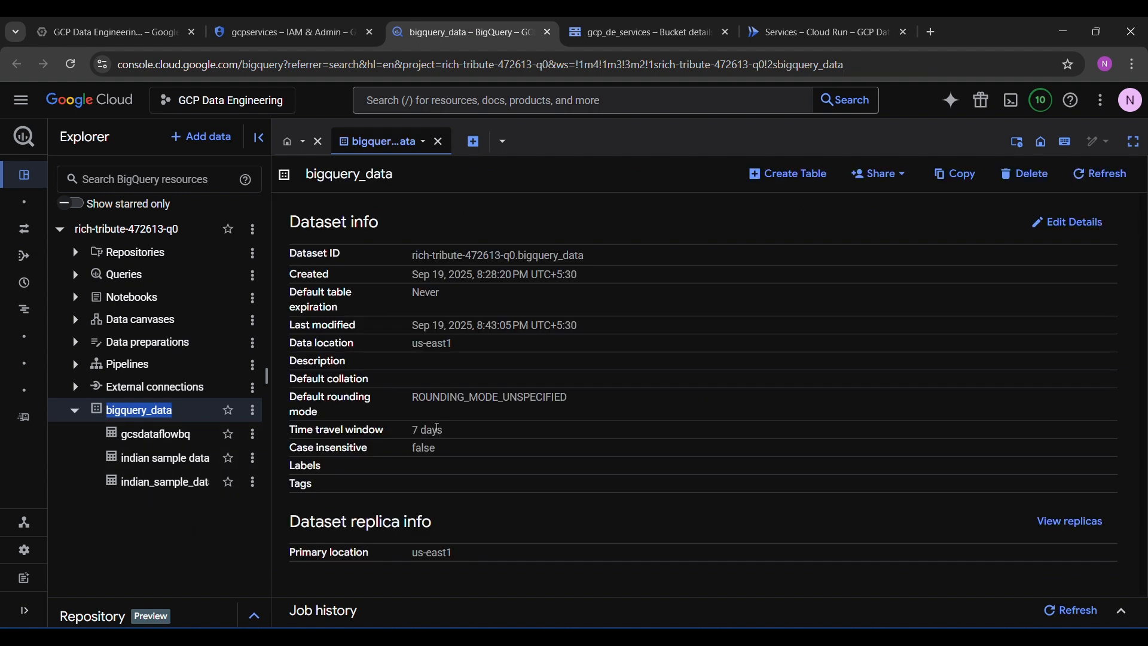
pyautogui.moveTo(415, 343); pyautogui.dragTo(454, 343)
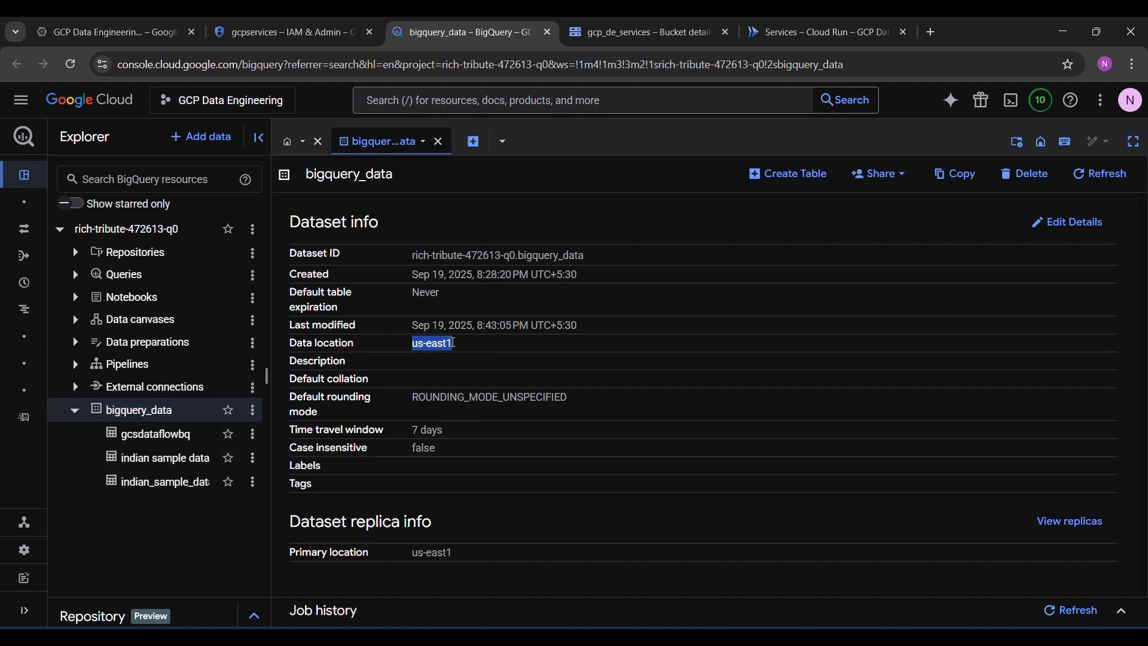
pyautogui.click(157, 417)
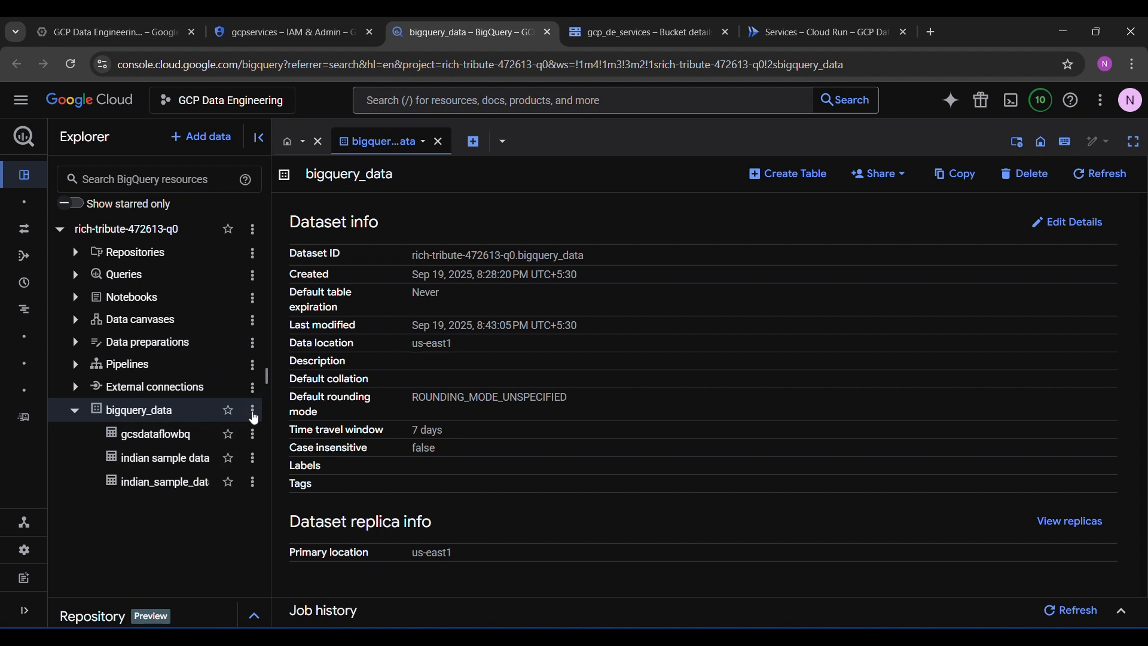
pyautogui.click(253, 412)
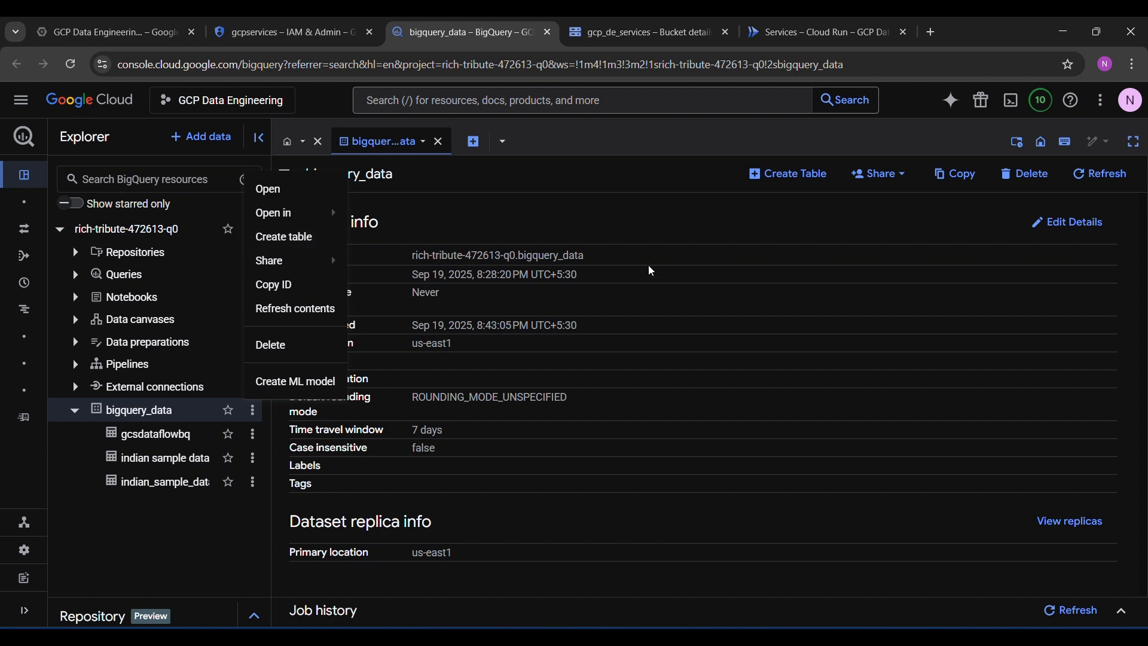
pyautogui.click(668, 250)
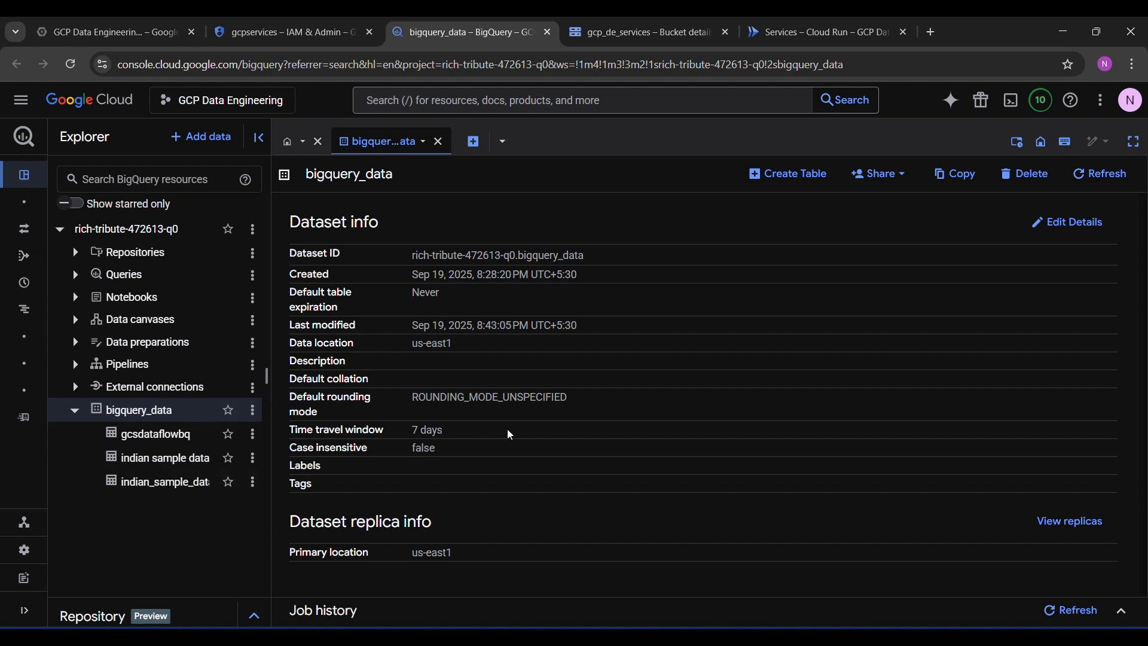
# Step: Switch to File Explorer and open the indian_sample_data file from New folder in Documents in Excel
pyautogui.hotkey('alt', 'Tab')
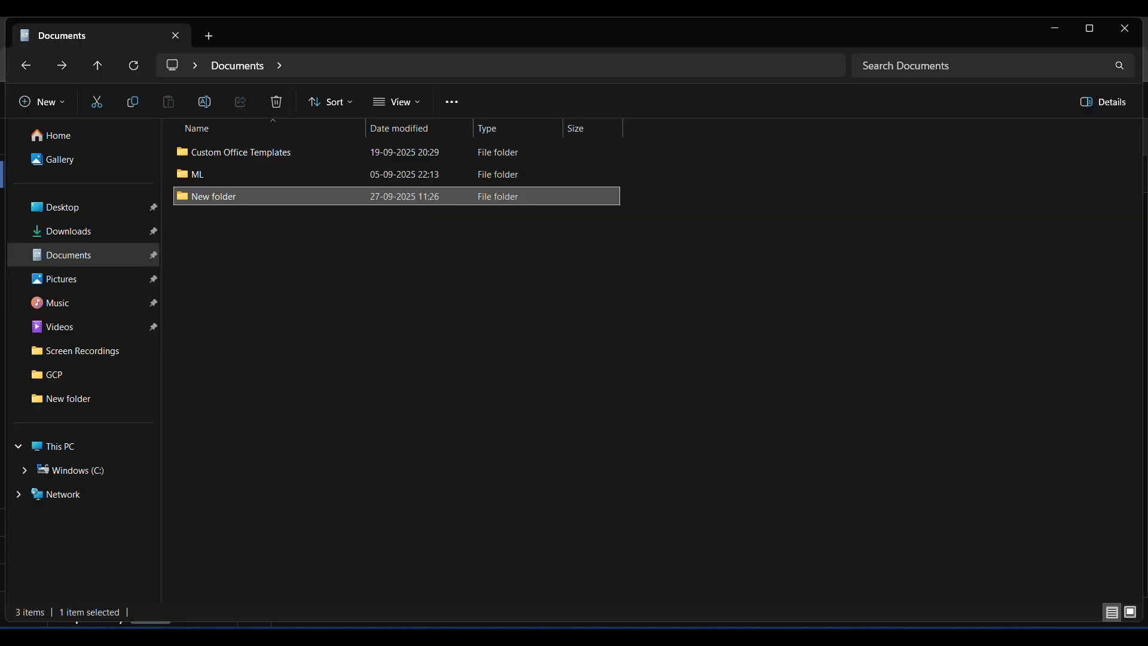
pyautogui.doubleClick(251, 196)
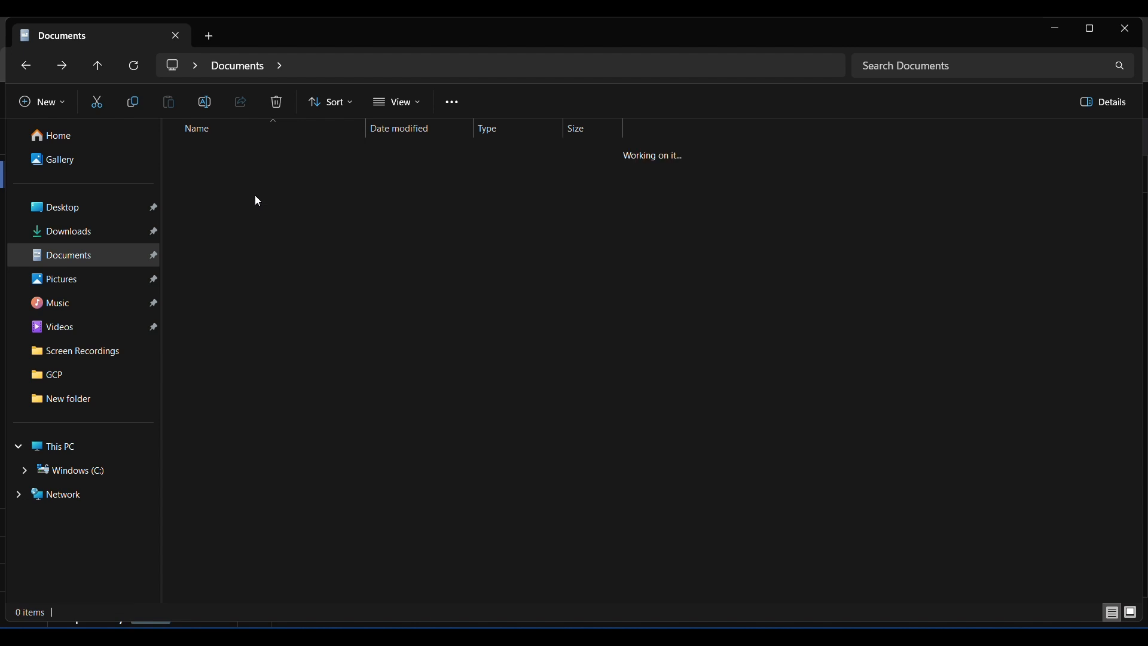
pyautogui.doubleClick(248, 159)
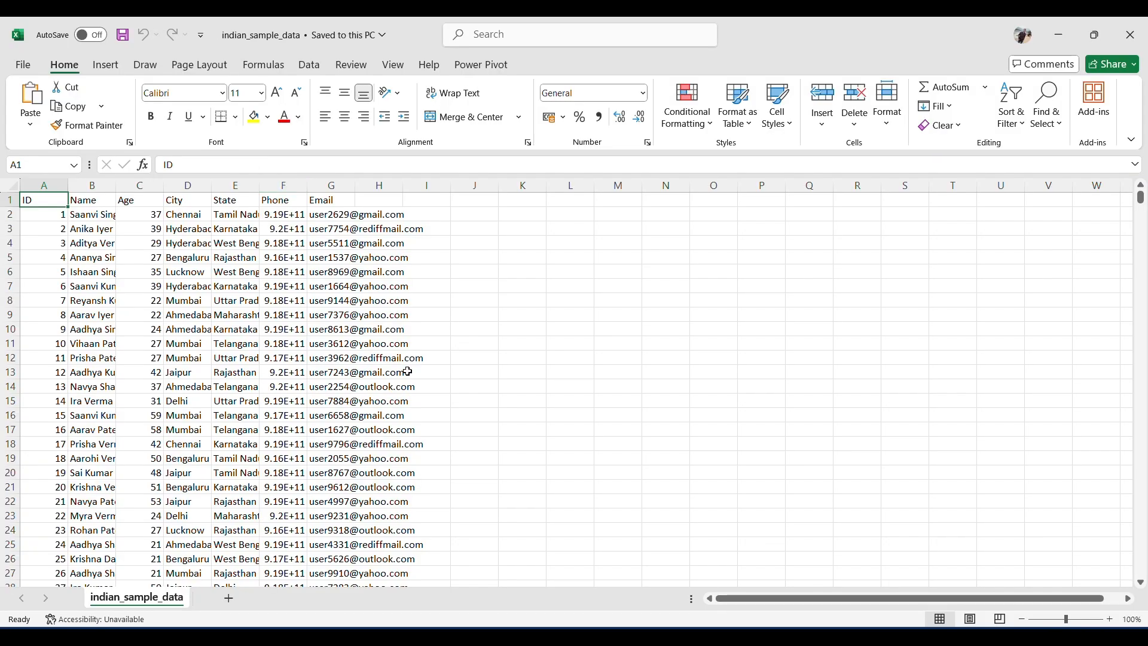
# Step: Widen all columns of the indian_sample_data sheet equally so the cell contents fit
pyautogui.click(12, 185)
pyautogui.moveTo(65, 189); pyautogui.dragTo(160, 189)
pyautogui.click(190, 257)
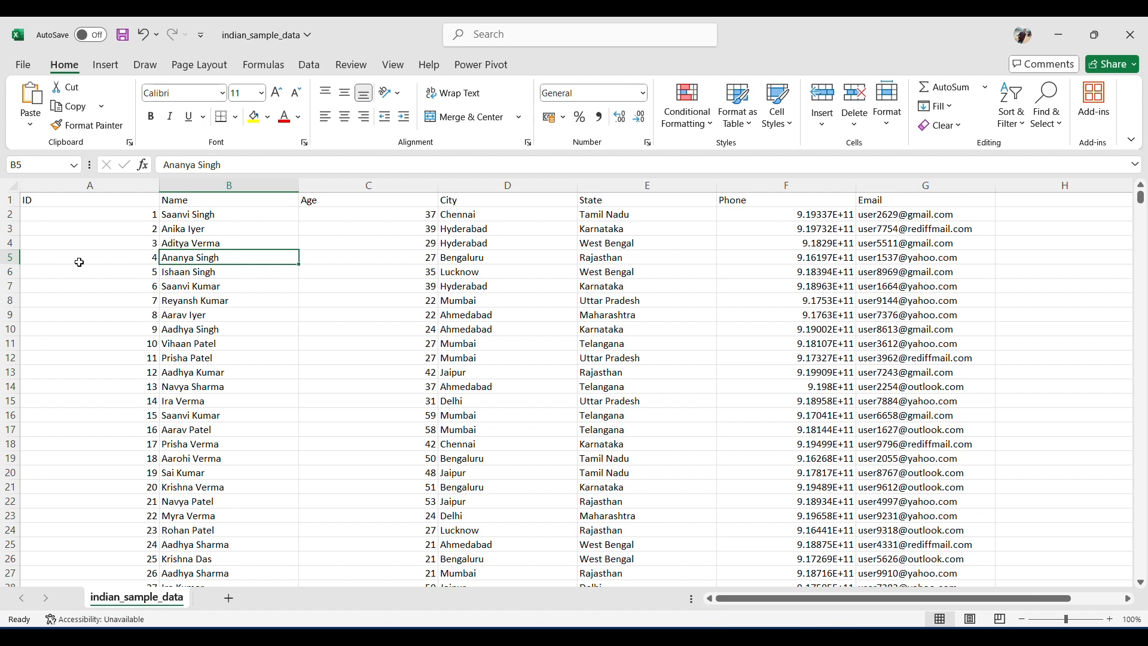
# Step: Review the sample records in the indian_sample_data sheet and select cell A2
pyautogui.scroll(-6, 100, 317)
pyautogui.scroll(6, 100, 317)
pyautogui.click(78, 216)
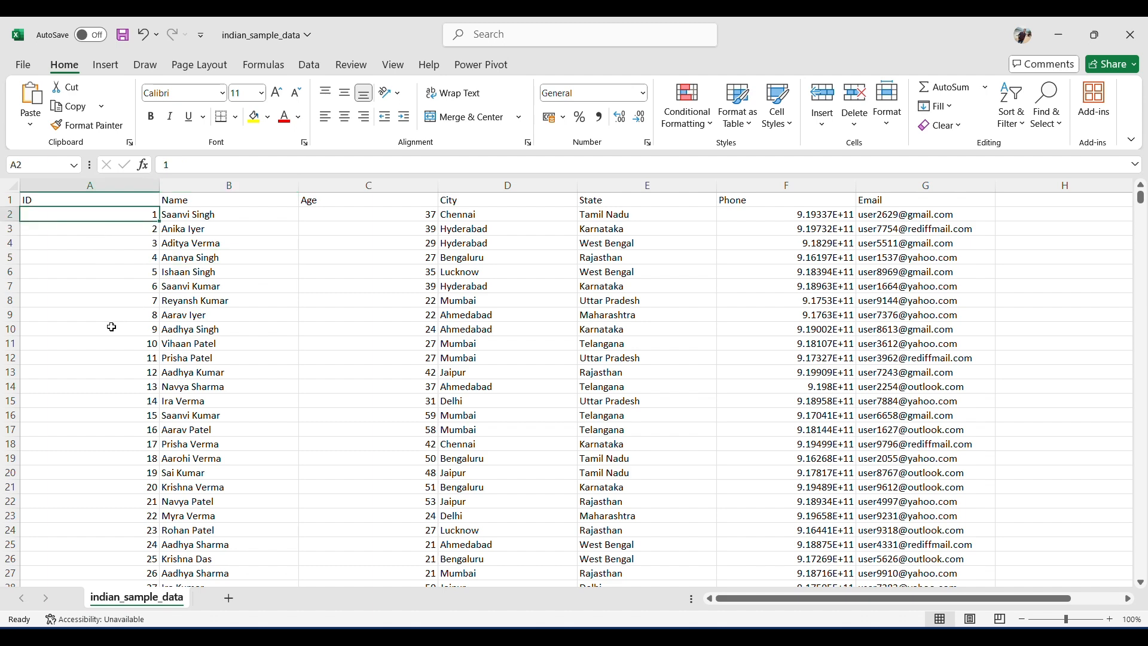
# Step: Check the full extent of the ID column's records from the first data row to the last and back
pyautogui.hotkey('ctrl', 'shift', 'Down')
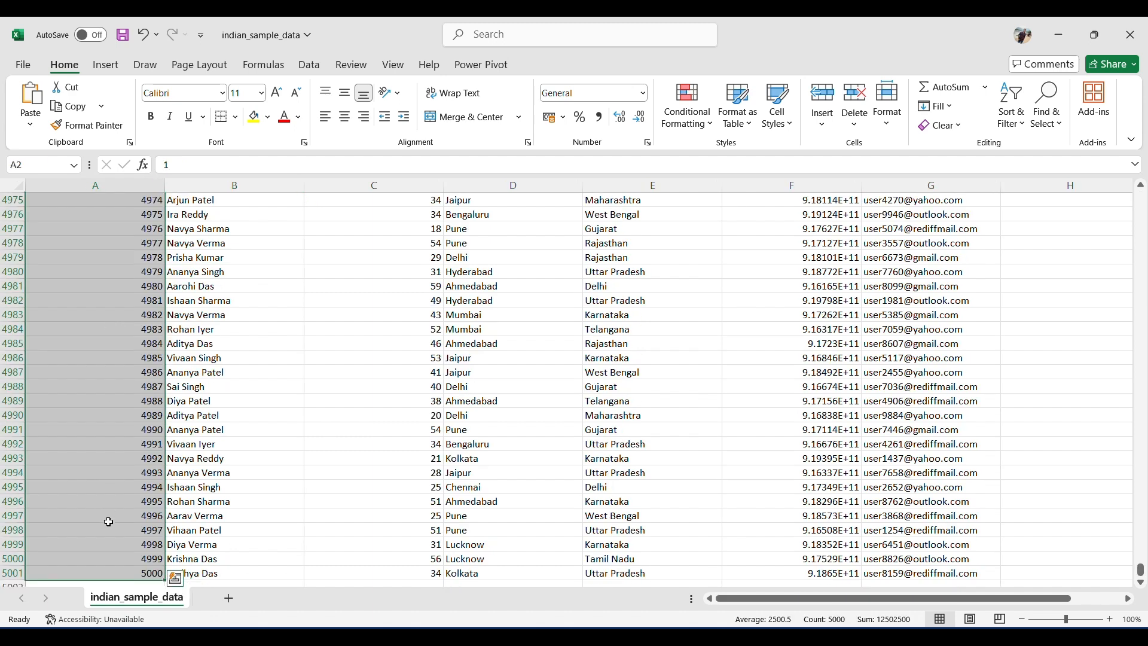
pyautogui.click(121, 574)
pyautogui.hotkey('ctrl', 'shift', 'Up')
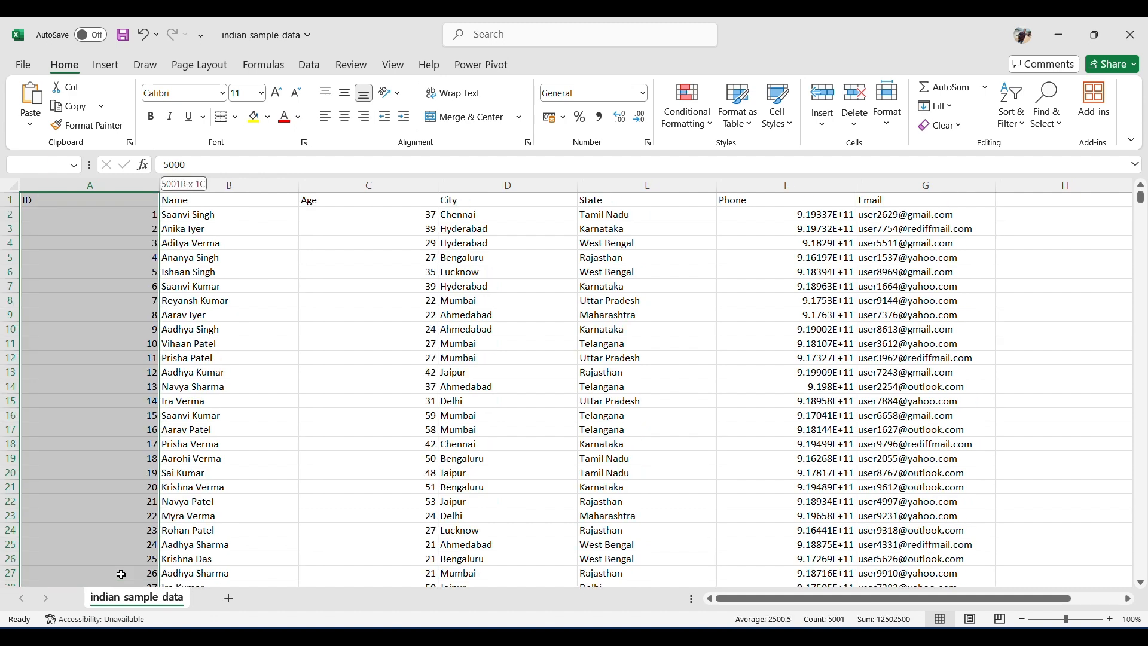
pyautogui.click(221, 341)
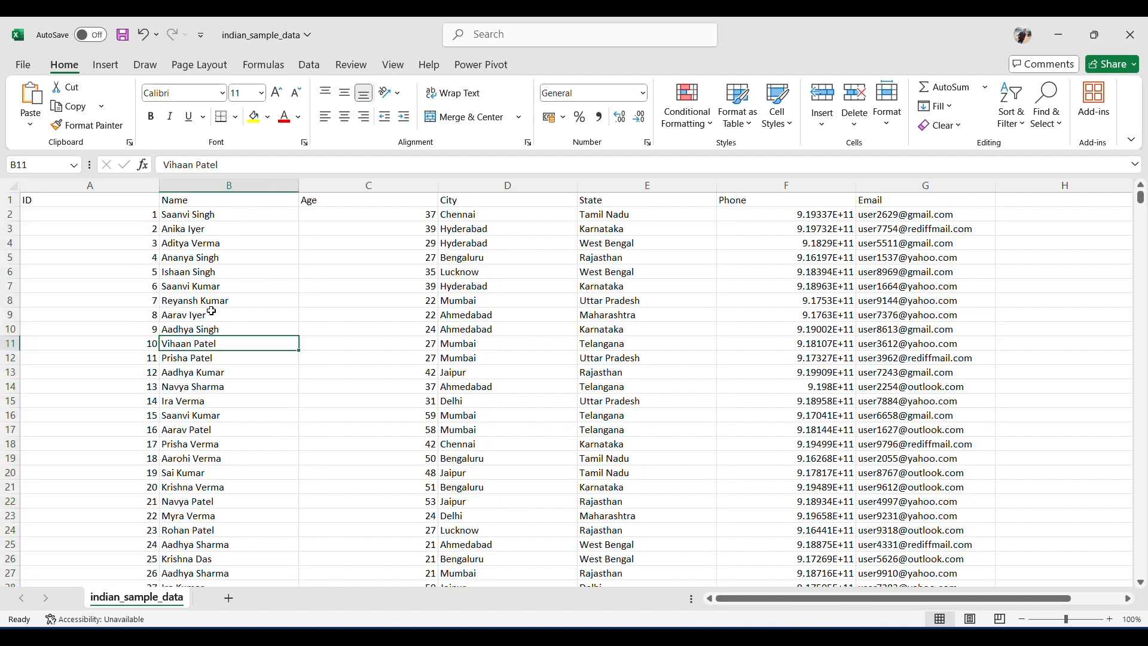
# Step: Look through the Name, Age, City, State, Phone and Email columns of the sheet one by one
pyautogui.click(234, 184)
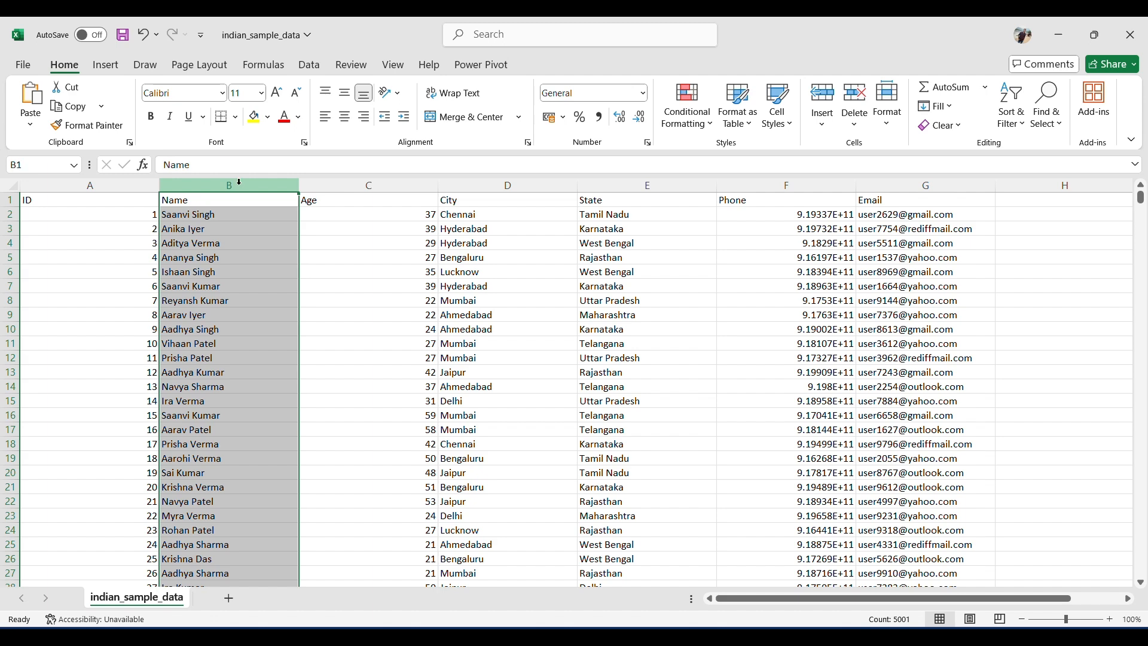
pyautogui.click(342, 188)
pyautogui.click(503, 186)
pyautogui.click(637, 185)
pyautogui.click(757, 184)
pyautogui.click(864, 186)
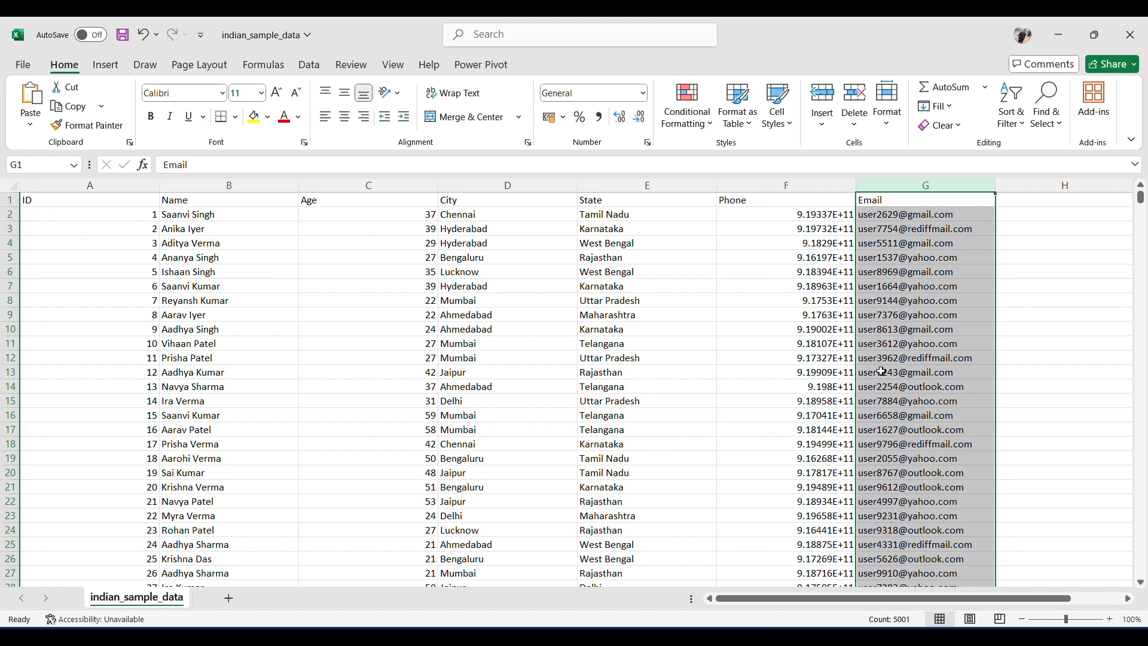
pyautogui.click(1021, 304)
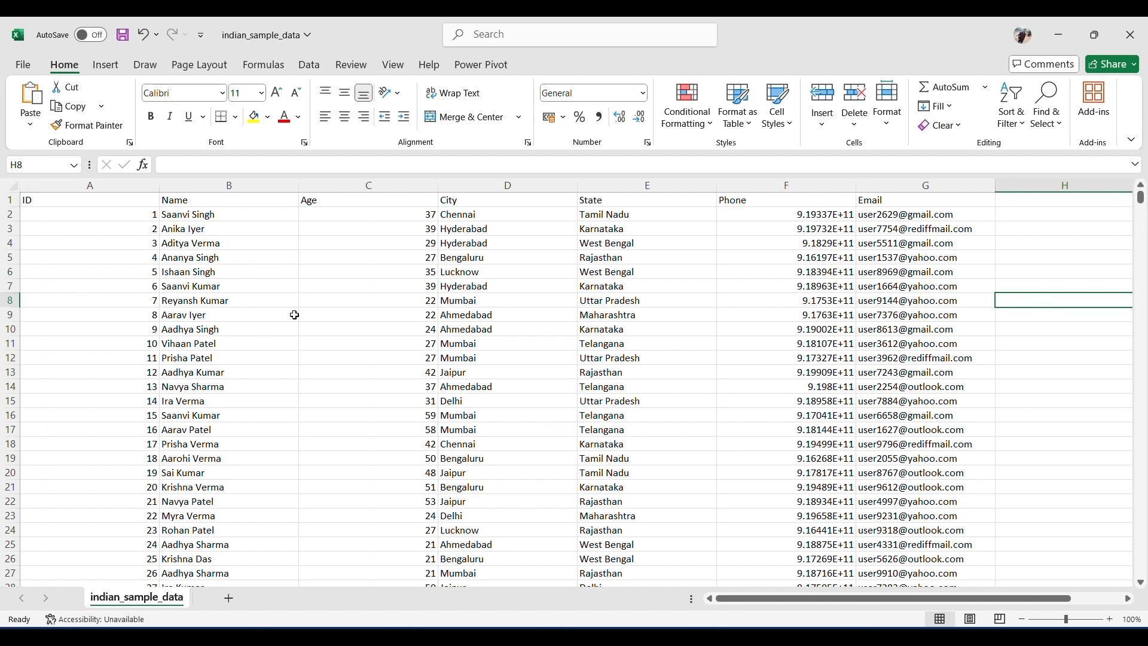
# Step: Close the indian_sample_data workbook and switch to the Pipeline 2 notes in Notepad
pyautogui.click(1131, 34)
pyautogui.click(652, 438)
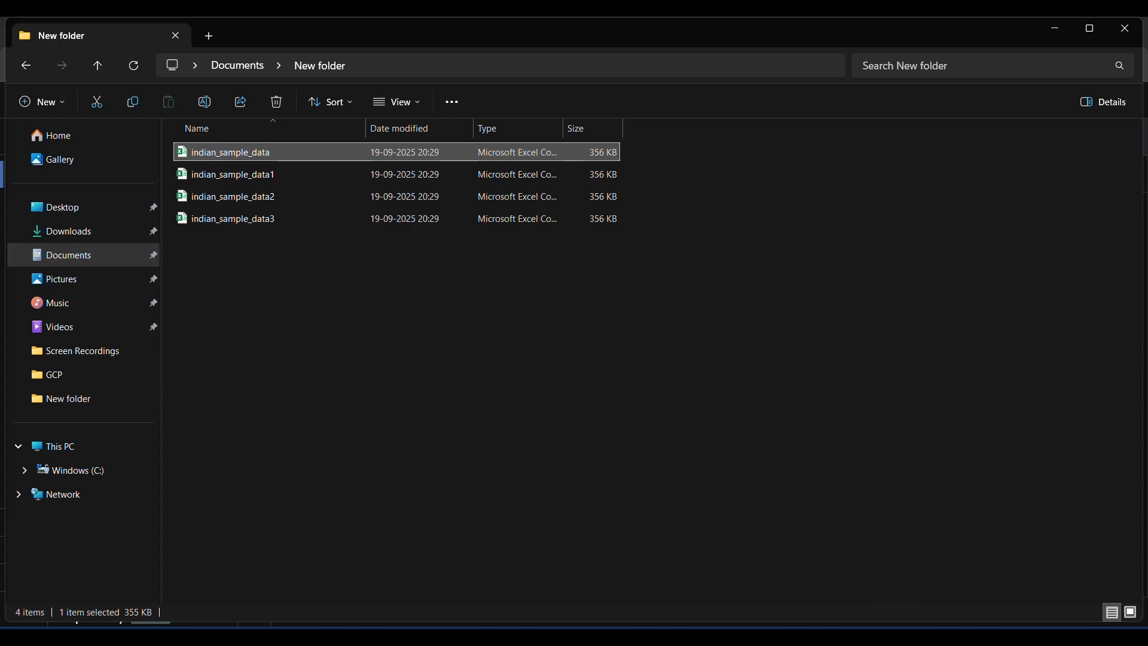
pyautogui.click(715, 637)
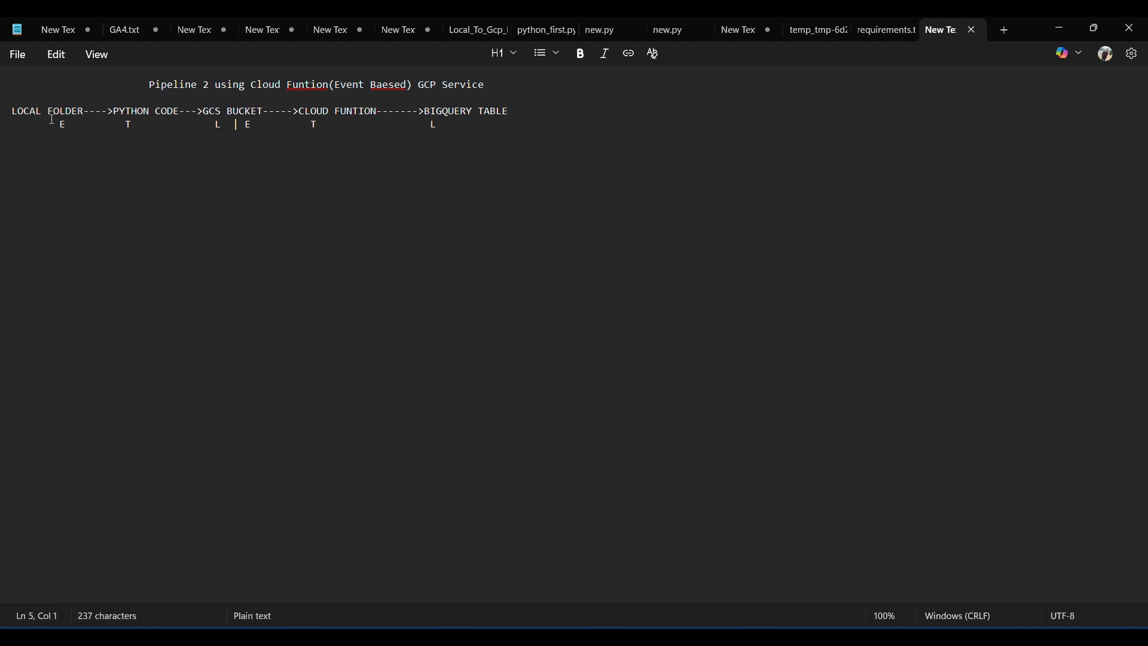
# Step: Highlight the LOCAL FOLDER, PYTHON CODE and GCS BUCKET stages of the pipeline diagram in turn
pyautogui.moveTo(86, 111); pyautogui.dragTo(10, 114)
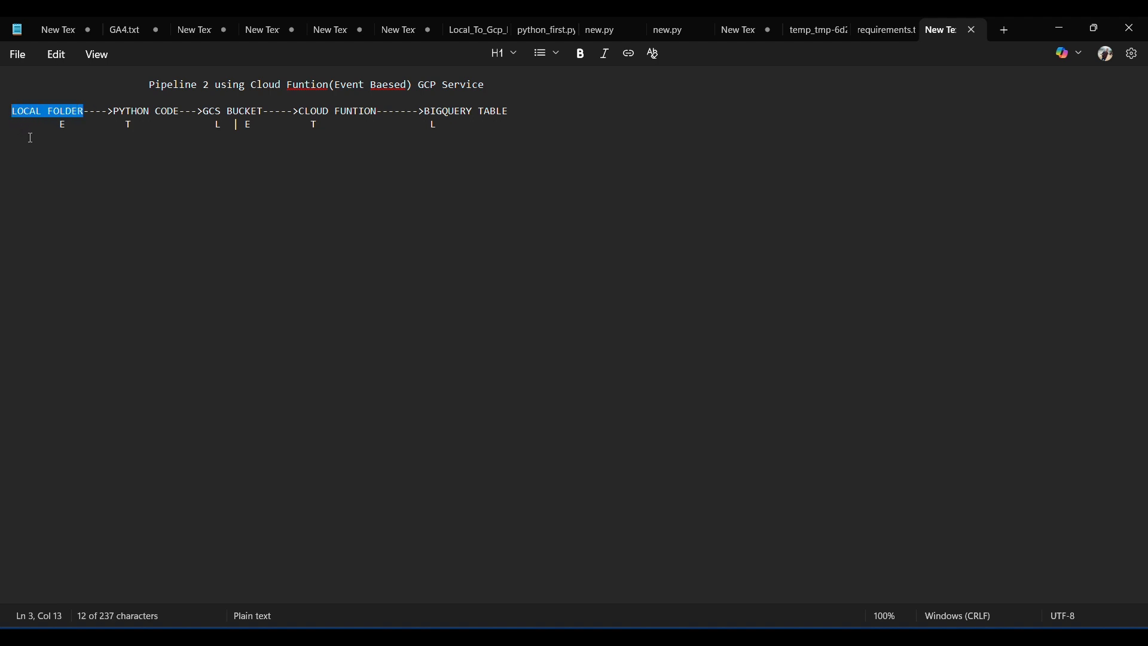
pyautogui.click(64, 146)
pyautogui.moveTo(113, 111); pyautogui.dragTo(172, 110)
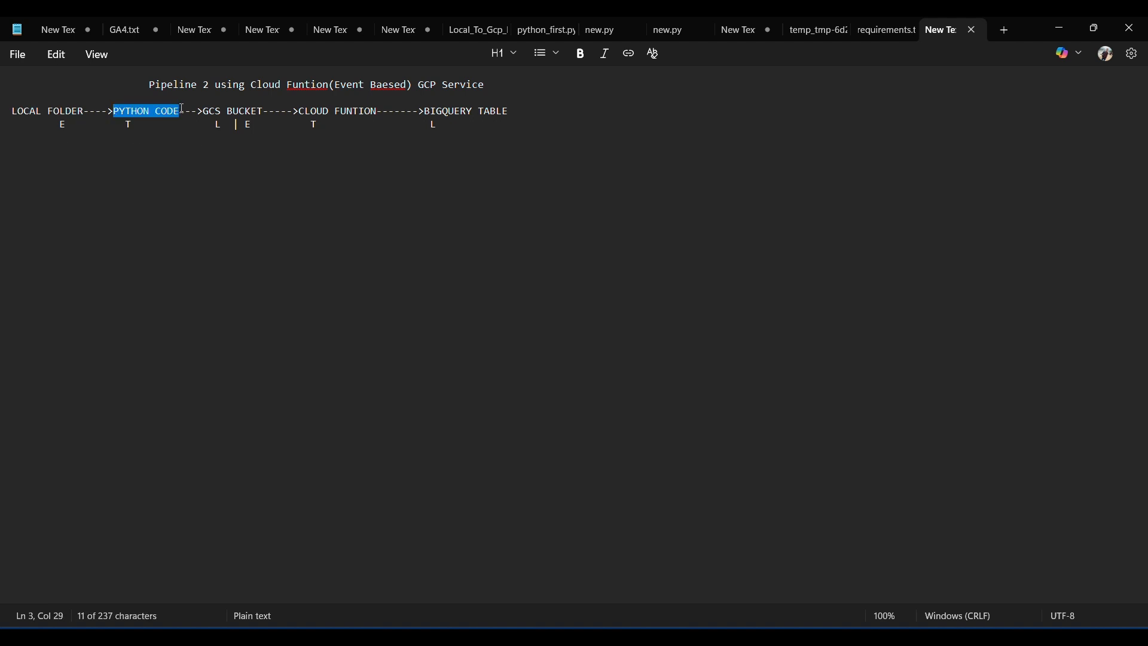
pyautogui.click(160, 134)
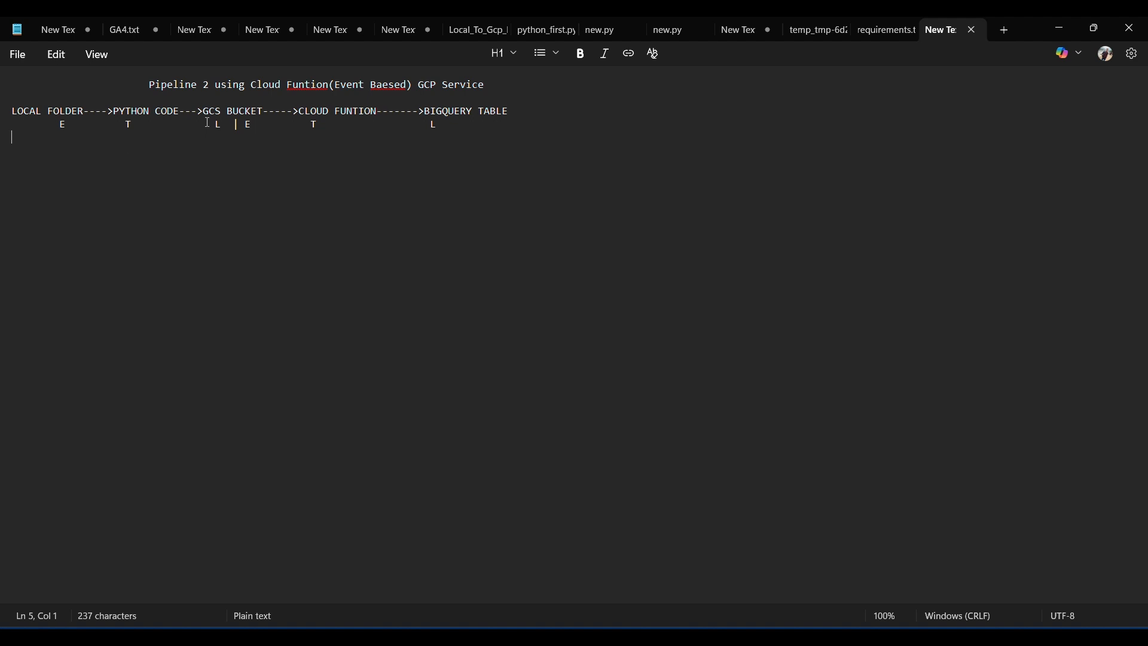
pyautogui.moveTo(204, 111); pyautogui.dragTo(266, 114)
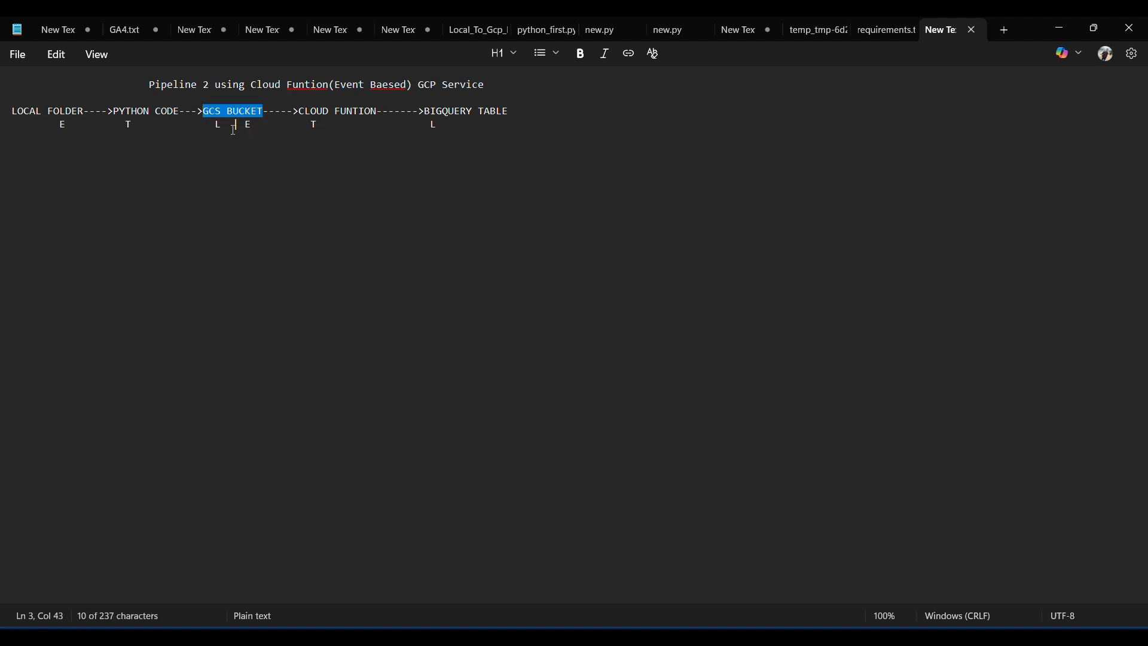
pyautogui.click(217, 137)
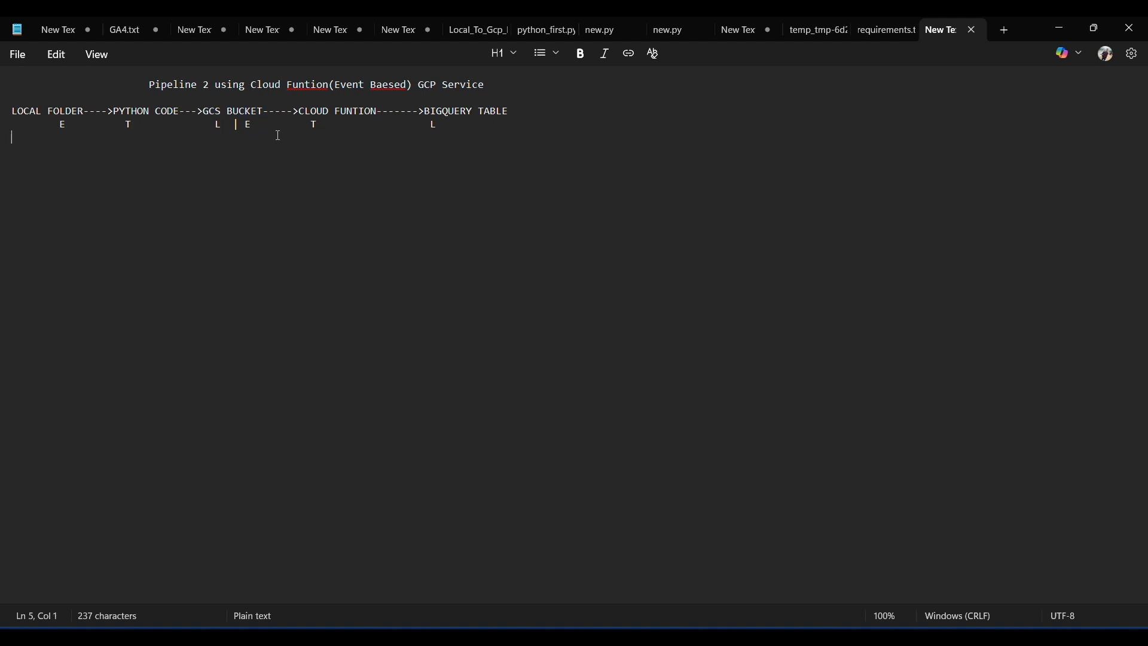
pyautogui.click(205, 112)
pyautogui.moveTo(206, 114); pyautogui.dragTo(270, 116)
pyautogui.click(263, 124)
# Step: Review the whole Pipeline 2 diagram, including its portion from LOCAL FOLDER to GCS
pyautogui.moveTo(299, 112); pyautogui.dragTo(12, 84)
pyautogui.click(371, 154)
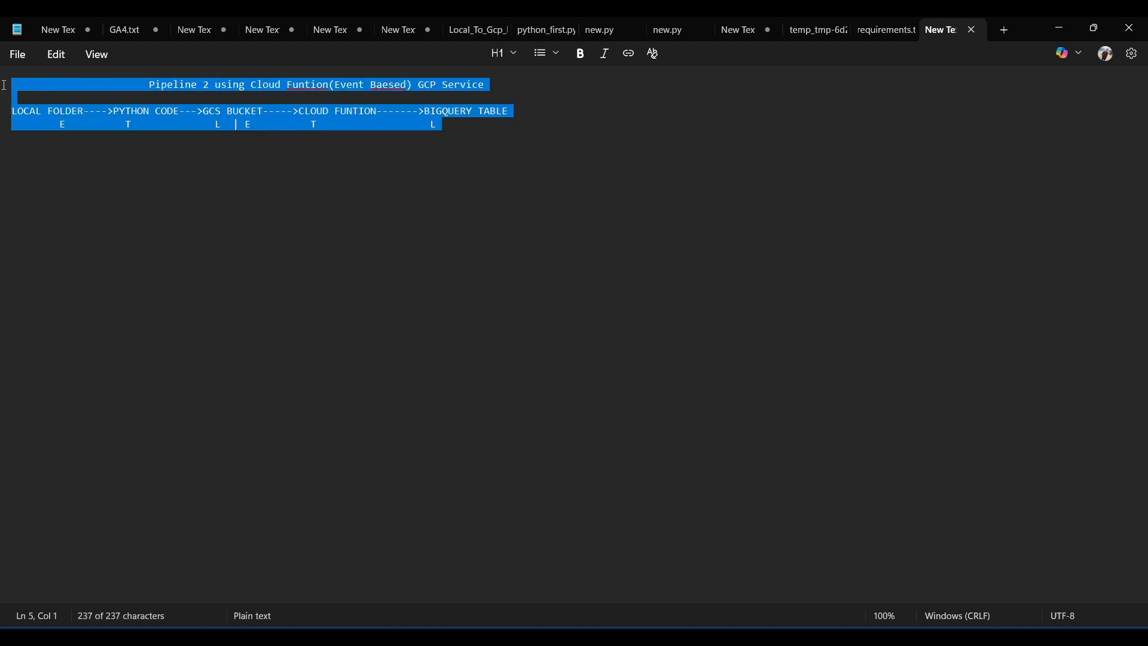
pyautogui.click(160, 198)
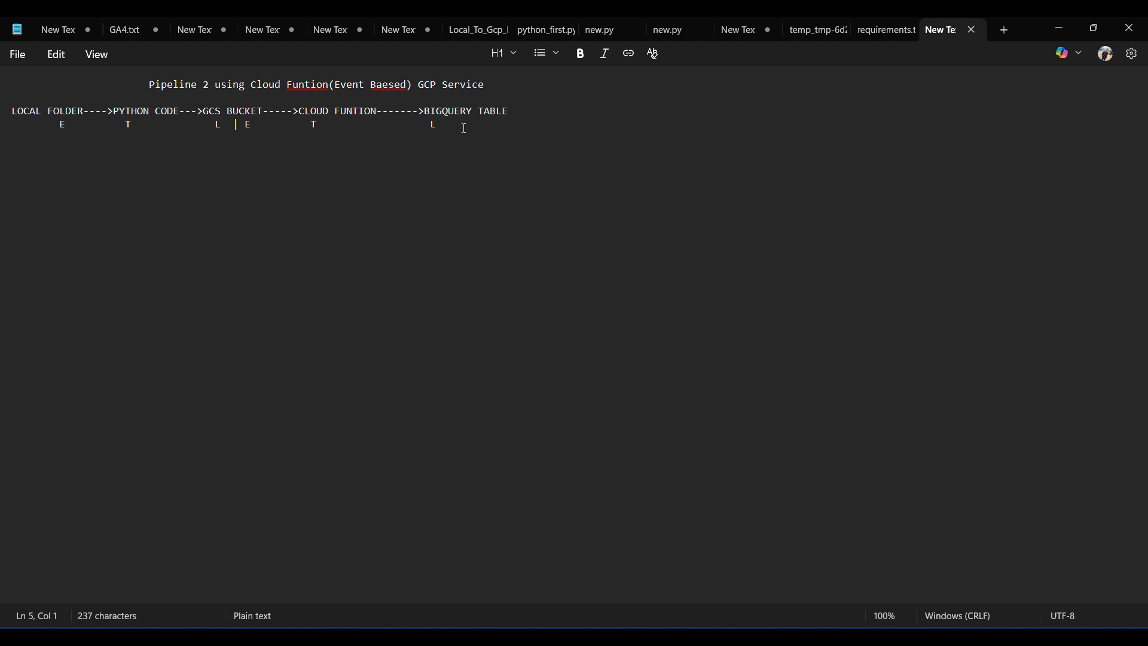
pyautogui.moveTo(465, 128); pyautogui.dragTo(4, 85)
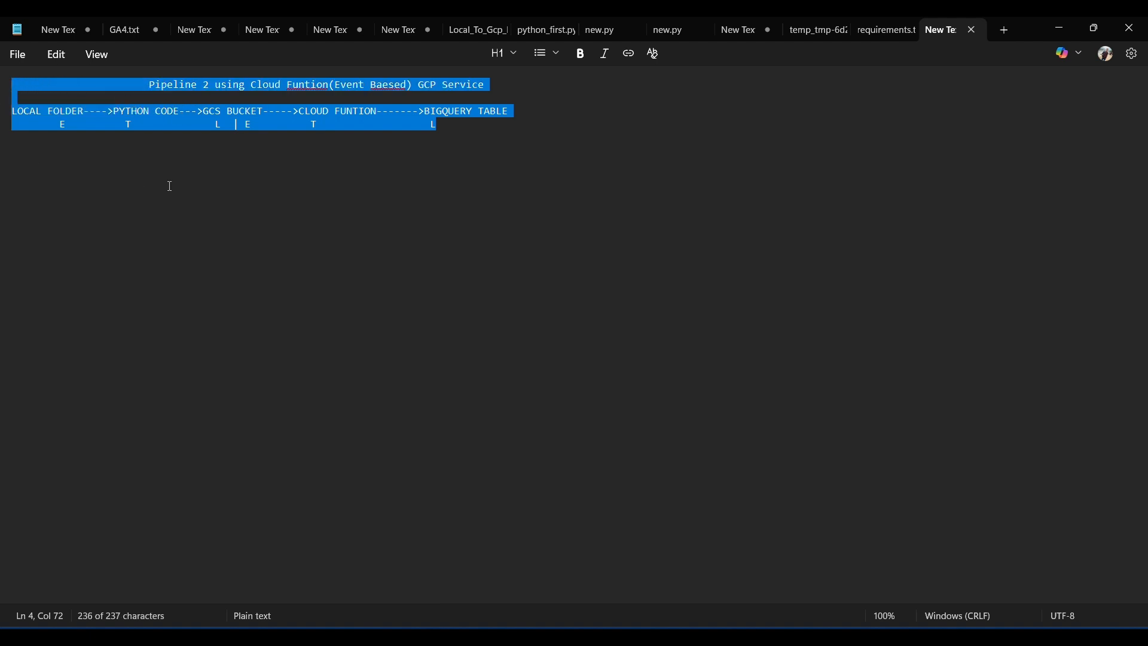
pyautogui.click(228, 197)
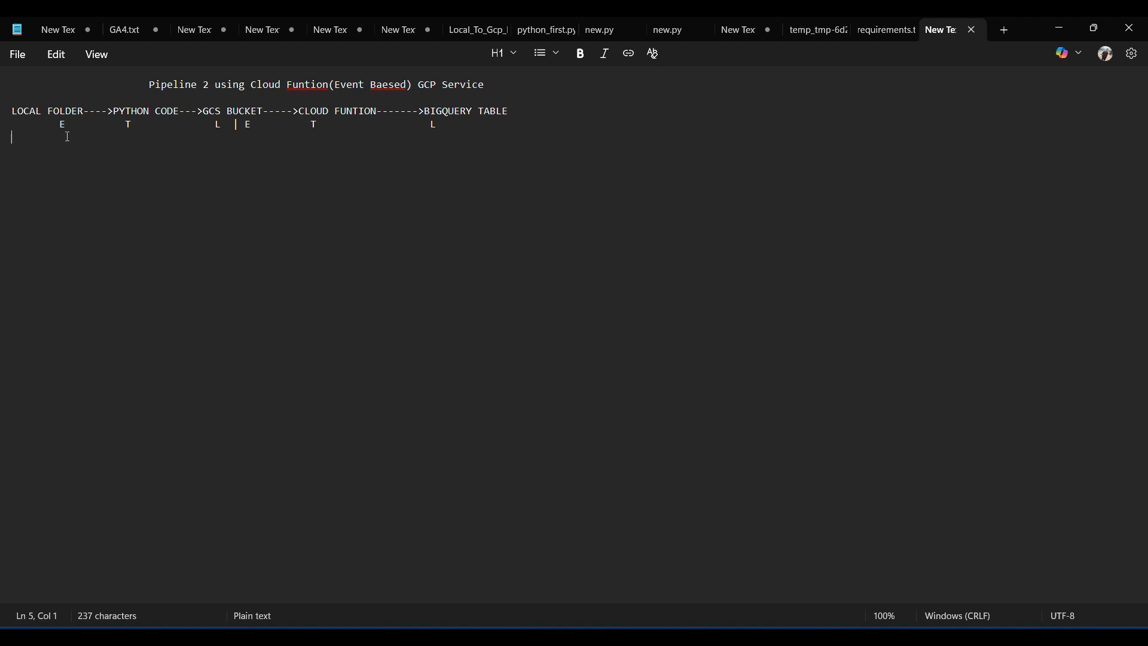
pyautogui.moveTo(222, 112); pyautogui.dragTo(3, 115)
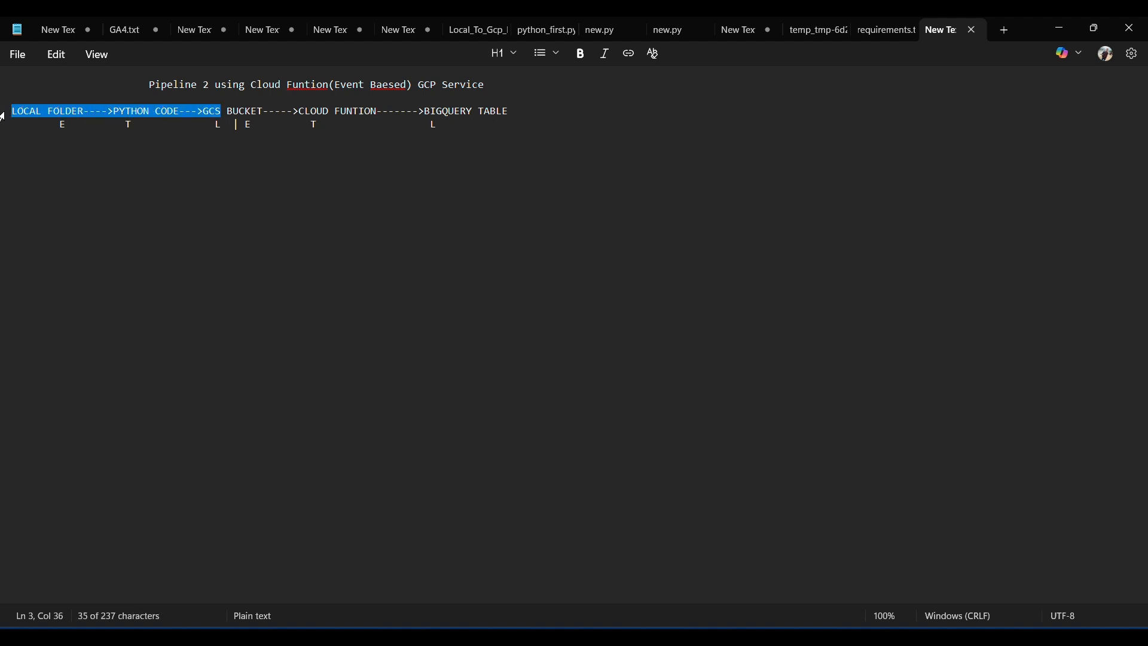
pyautogui.click(137, 143)
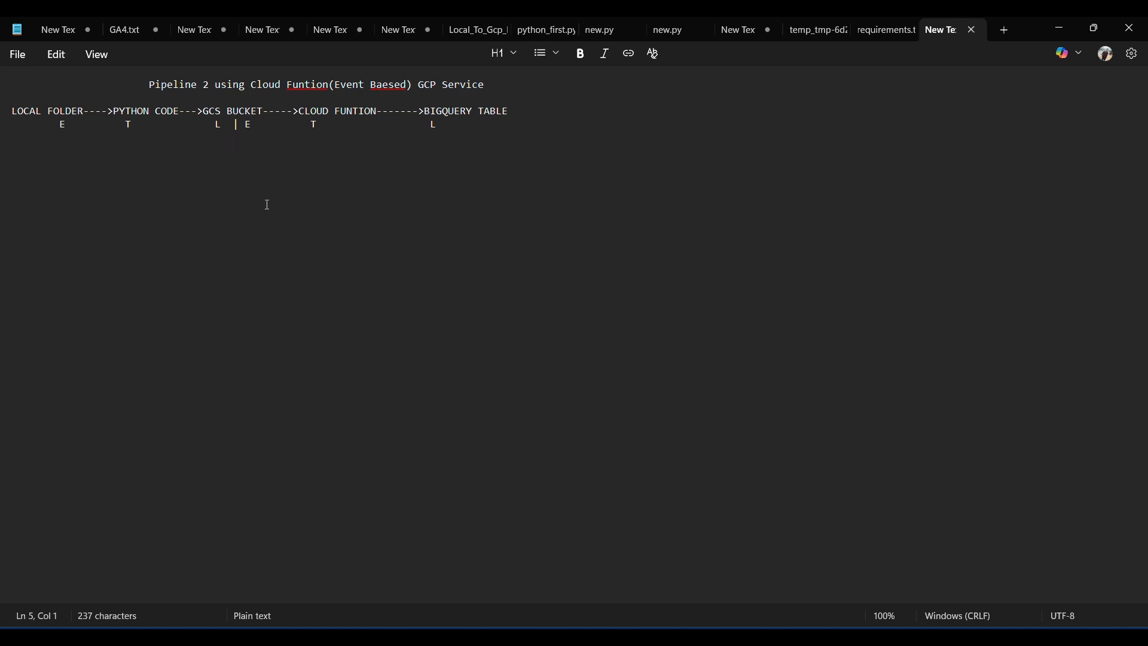
# Step: Switch to Visual Studio Code and examine the google.cloud storage import line in upload_csv_to_gcs.py
pyautogui.click(1059, 28)
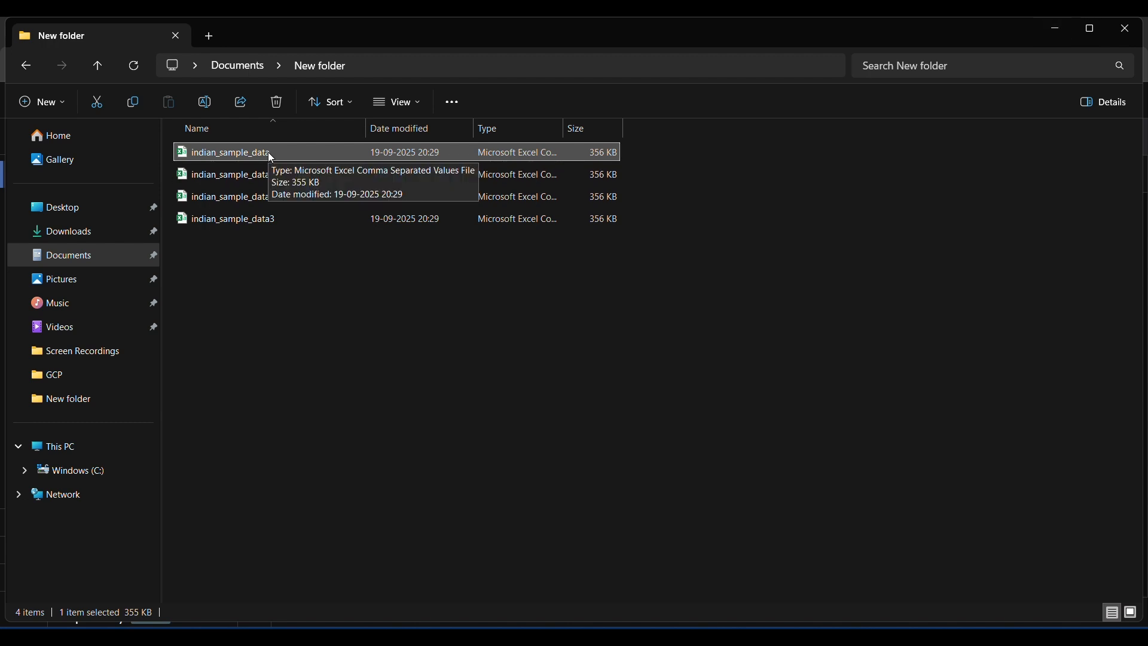
pyautogui.click(1057, 27)
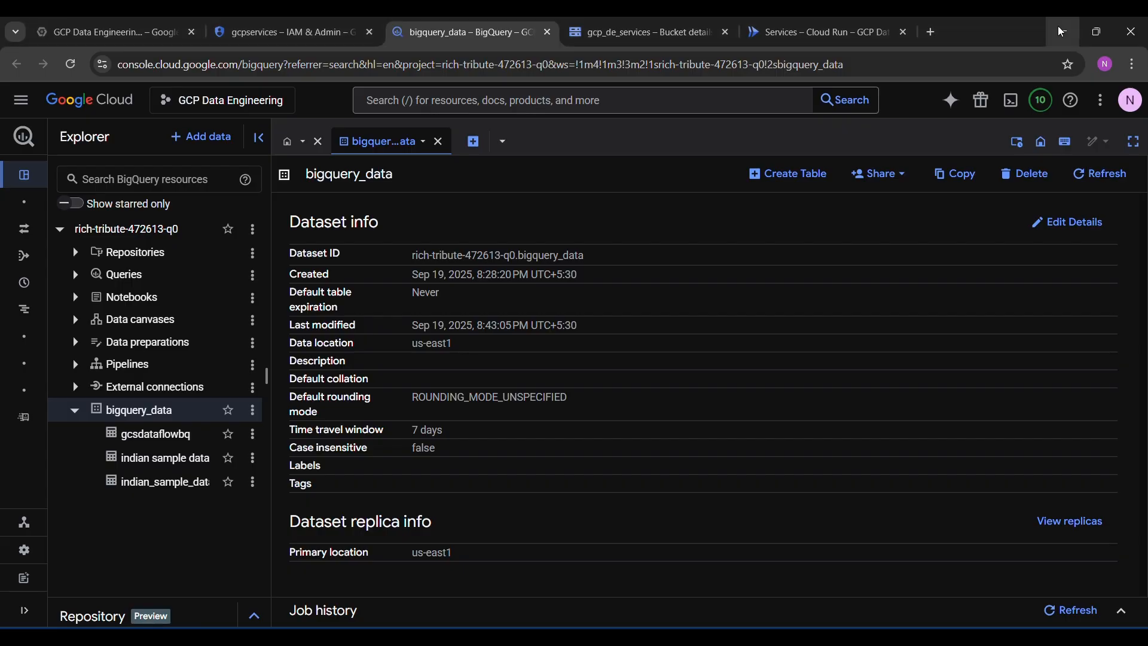
pyautogui.click(1057, 30)
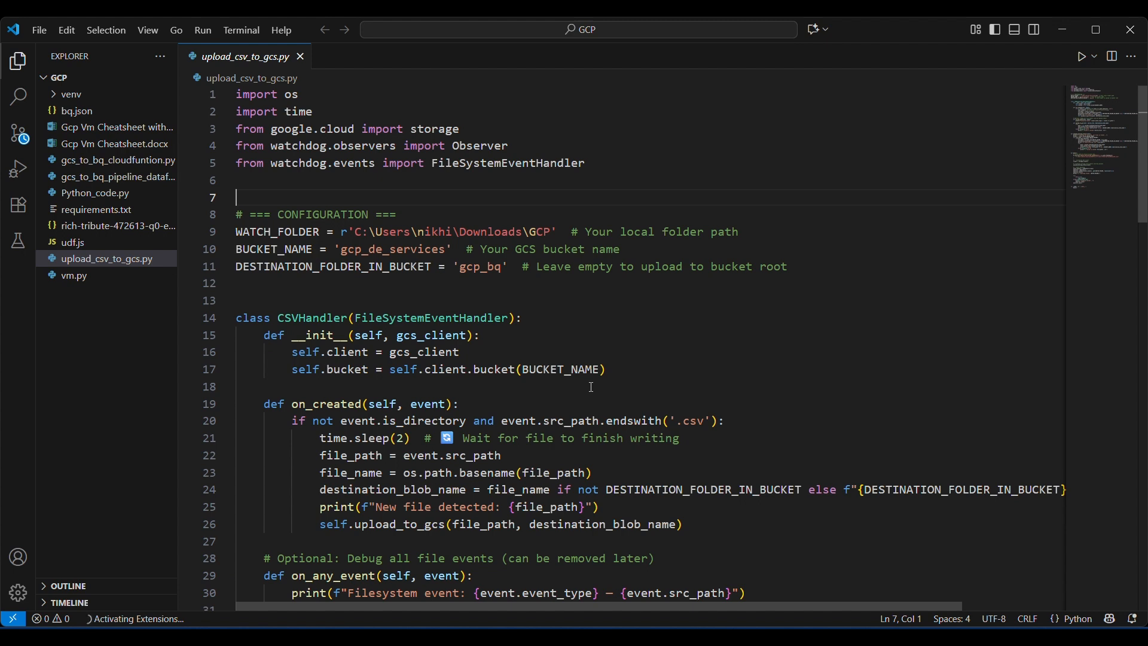
pyautogui.click(864, 635)
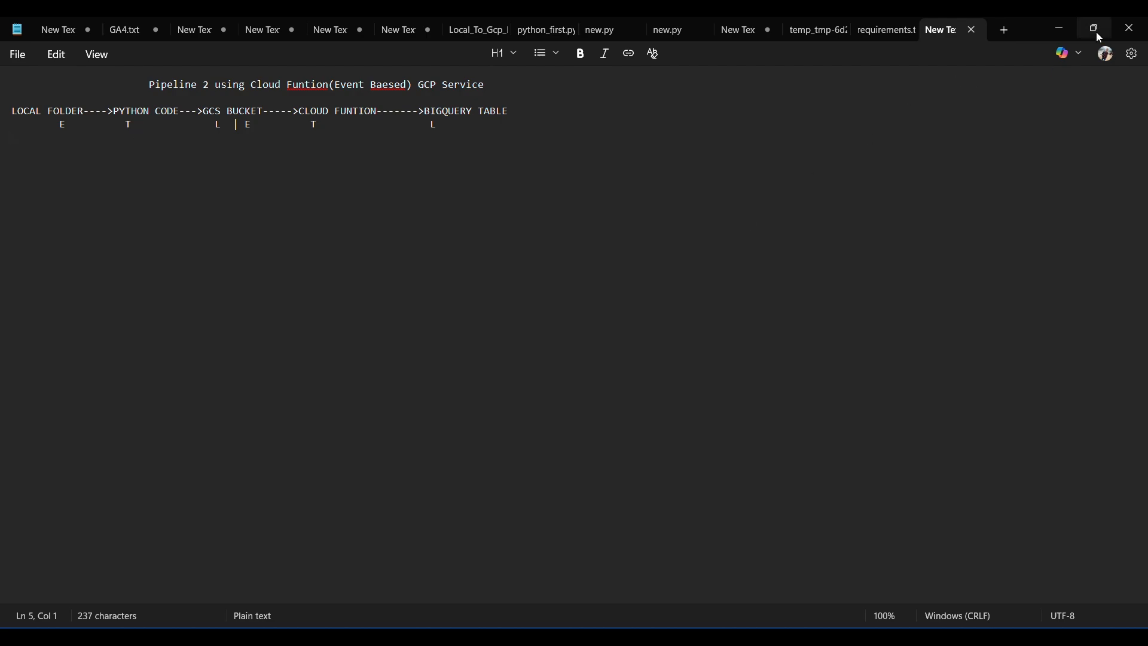
pyautogui.click(1057, 24)
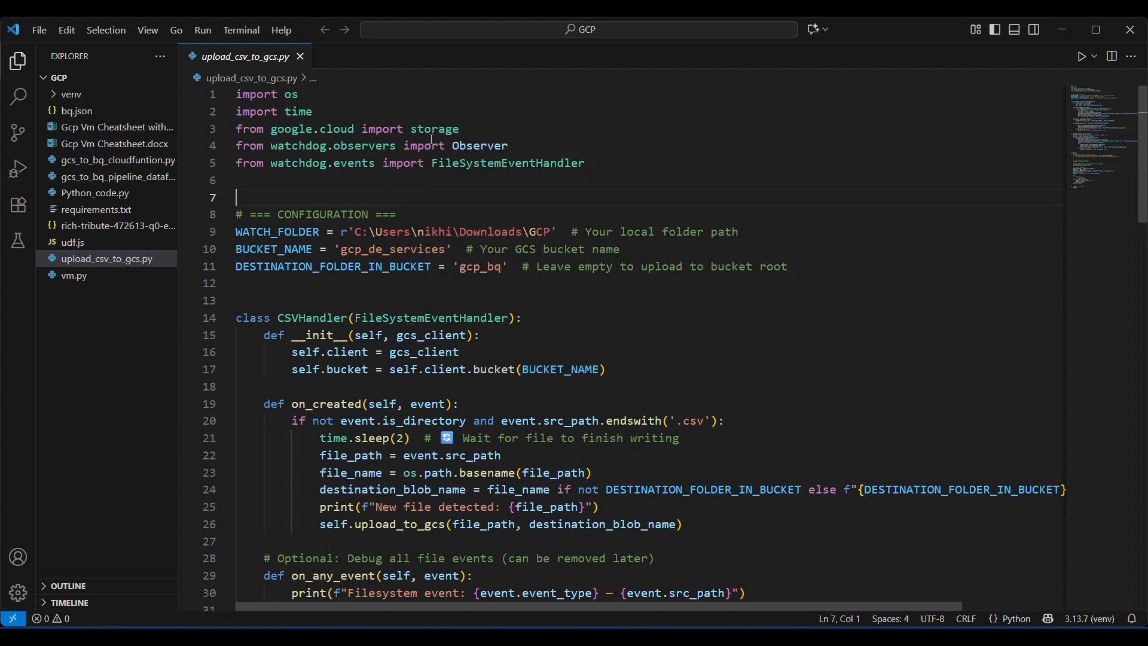
pyautogui.moveTo(461, 130); pyautogui.dragTo(239, 133)
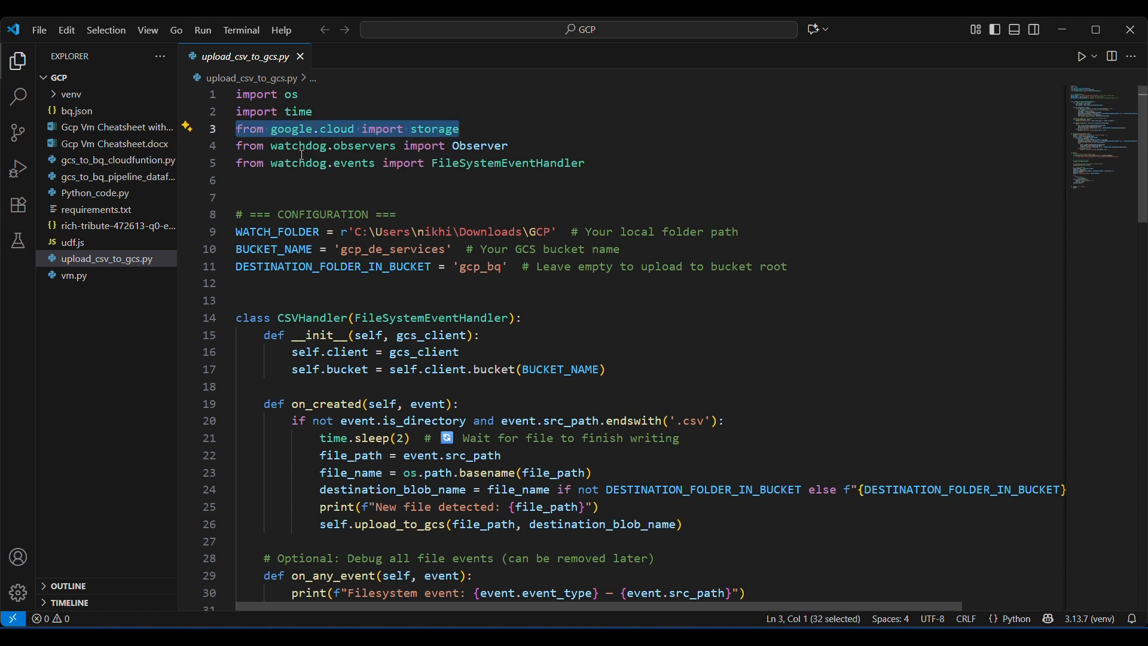
pyautogui.click(485, 127)
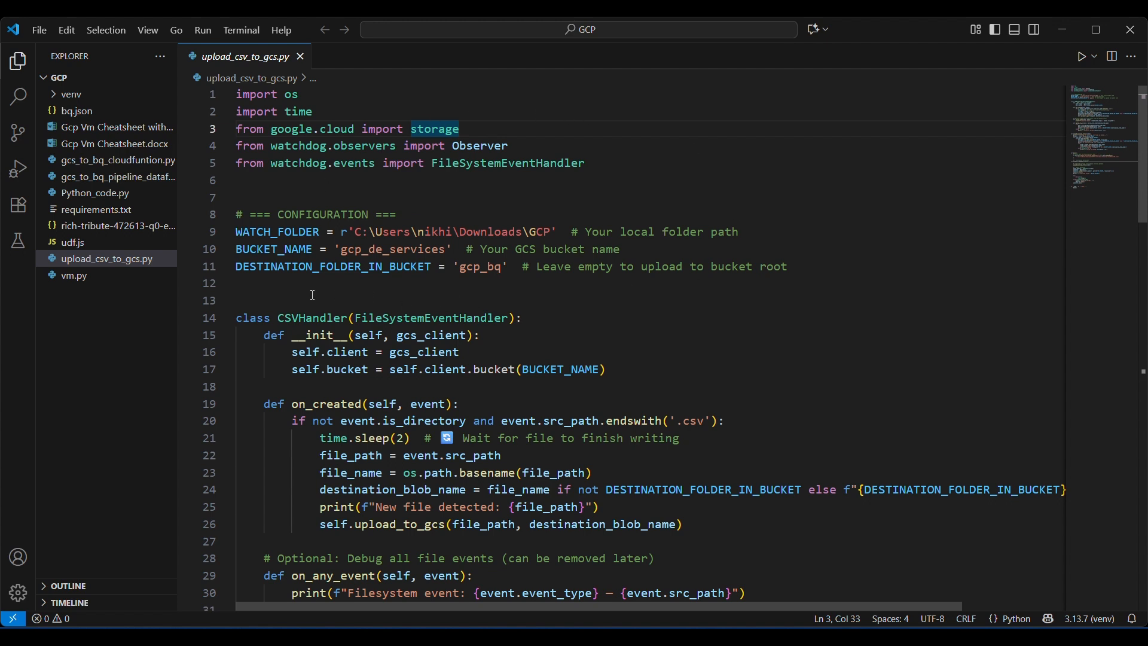
# Step: Switch to File Explorer, inspect the GCP folder in Downloads, and return to Visual Studio Code
pyautogui.hotkey('alt', 'Tab')
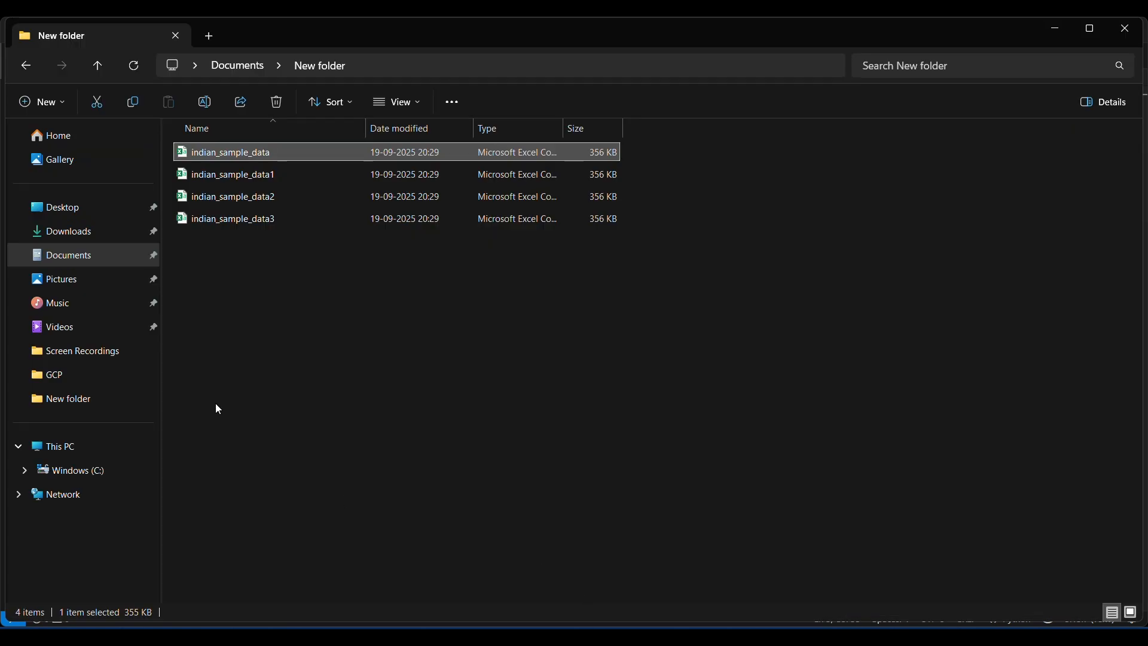
pyautogui.click(85, 267)
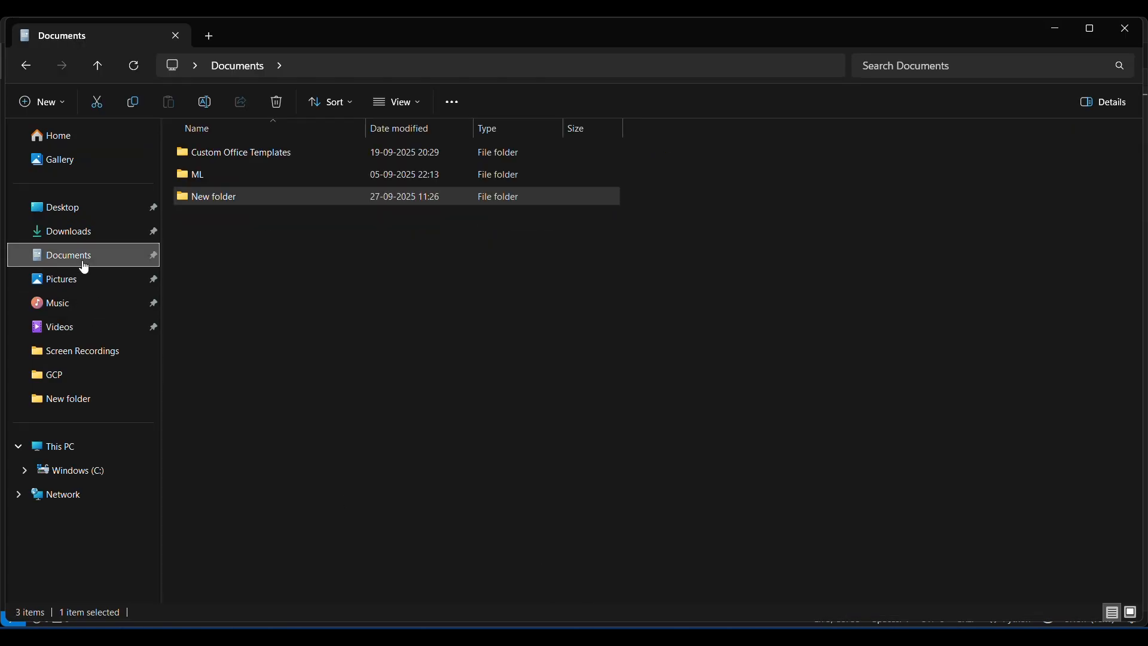
pyautogui.click(91, 232)
pyautogui.doubleClick(239, 192)
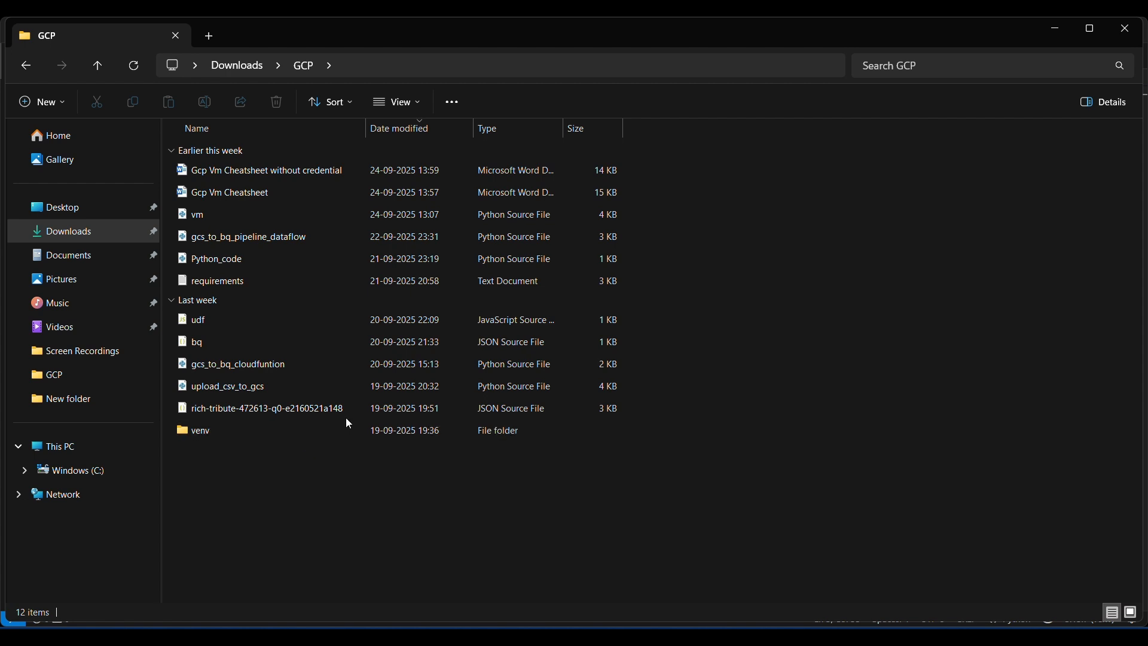
pyautogui.moveTo(365, 411)
pyautogui.click(1056, 29)
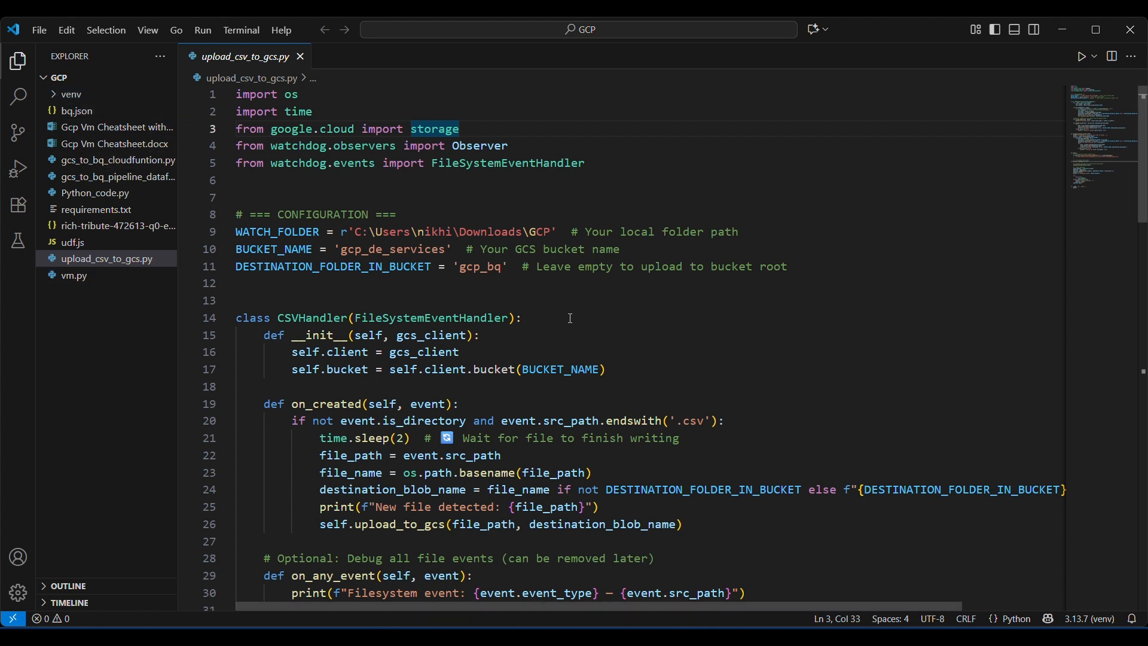
# Step: Run upload_csv_to_gcs.py in the terminal and check the watched GCP folder in File Explorer
pyautogui.click(686, 366)
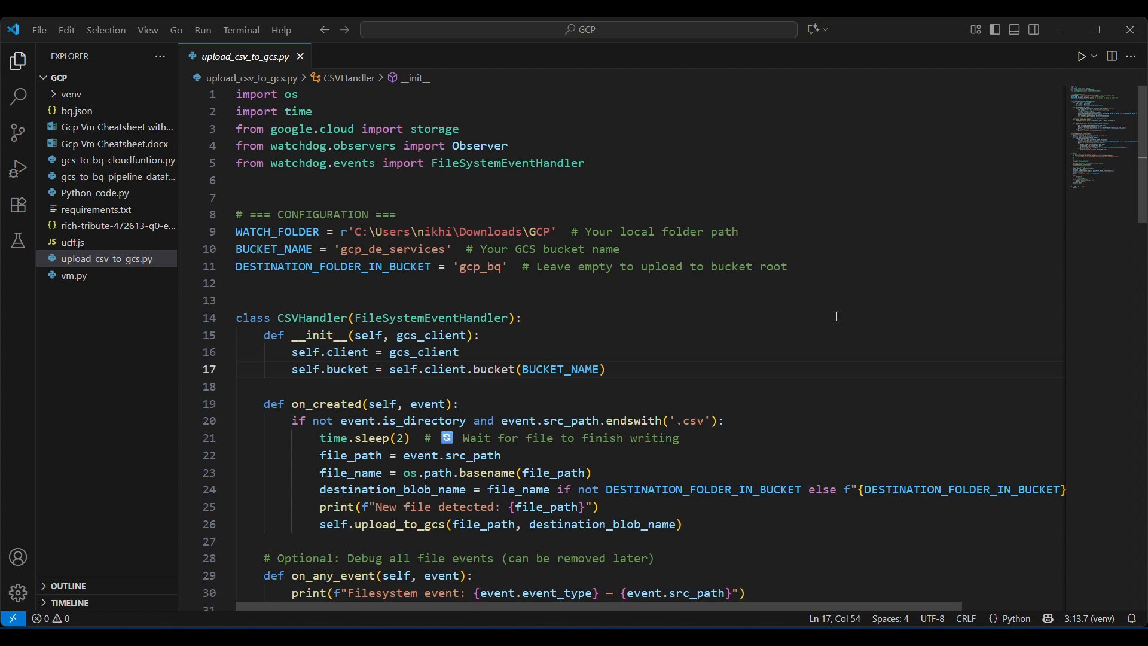
pyautogui.click(1005, 364)
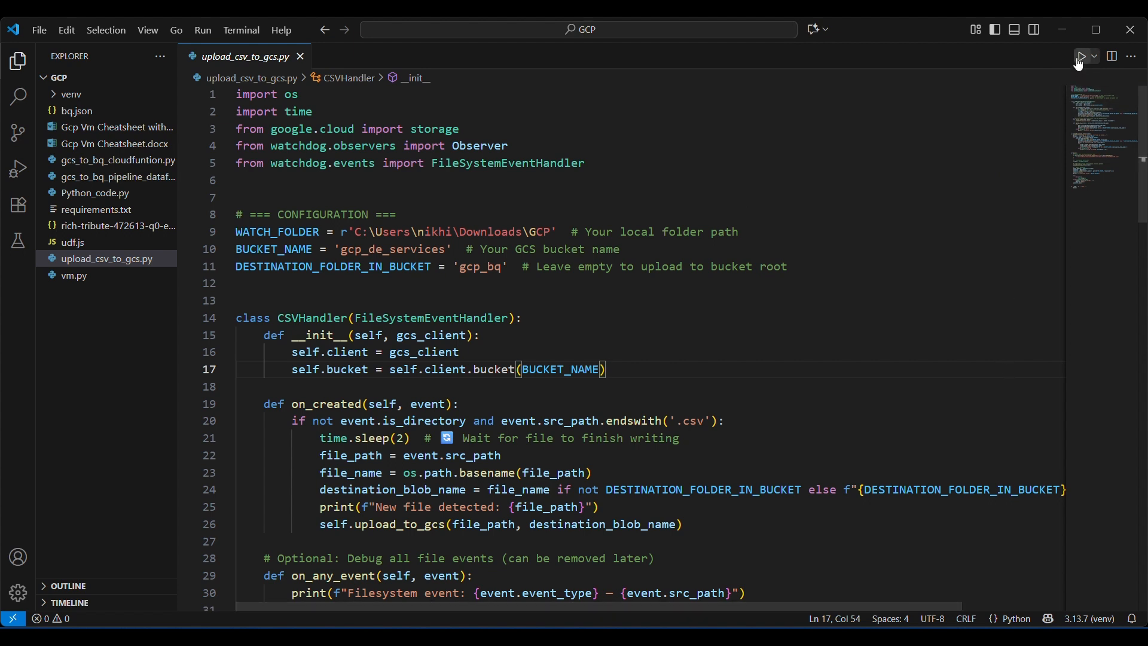
pyautogui.hotkey('ctrl', '`')
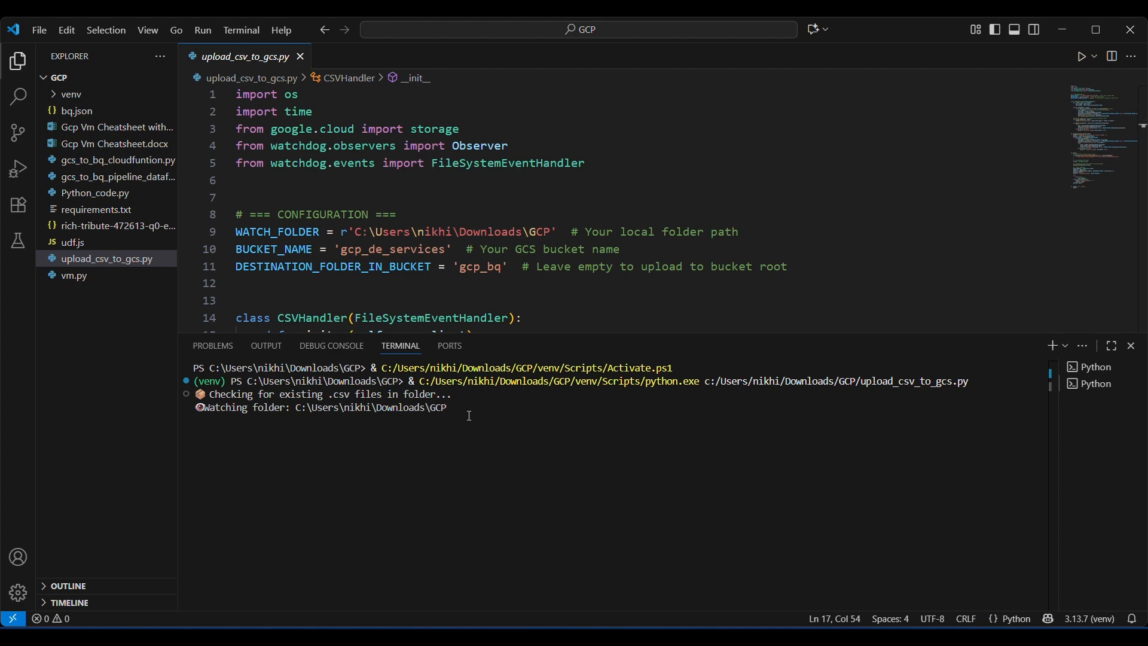
pyautogui.click(595, 627)
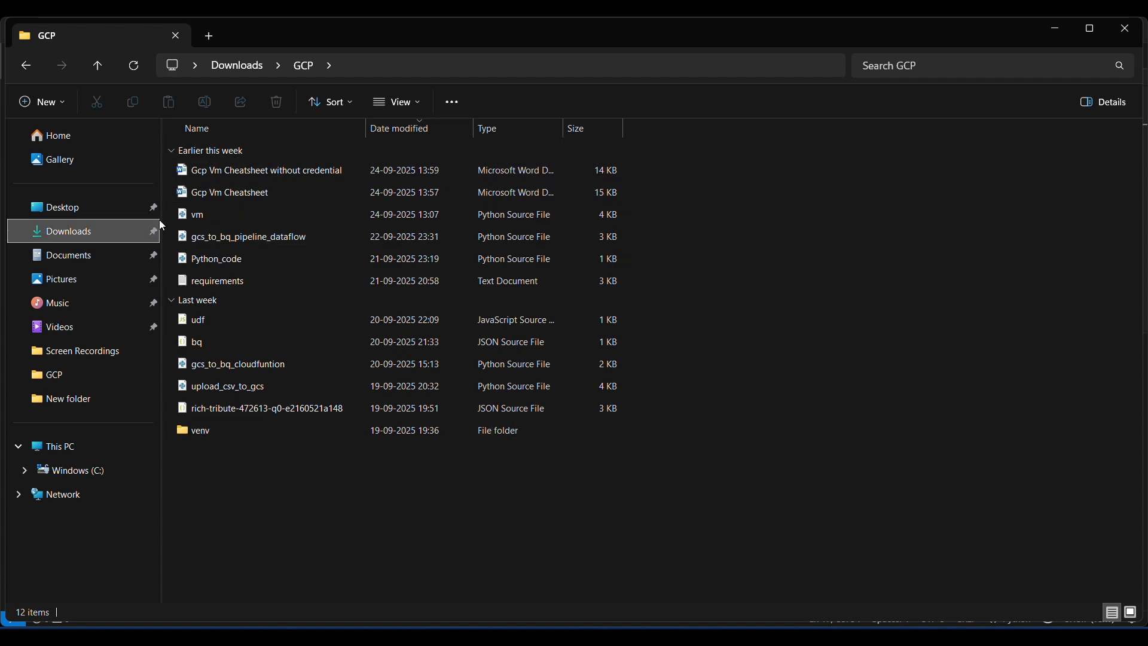
pyautogui.click(1054, 29)
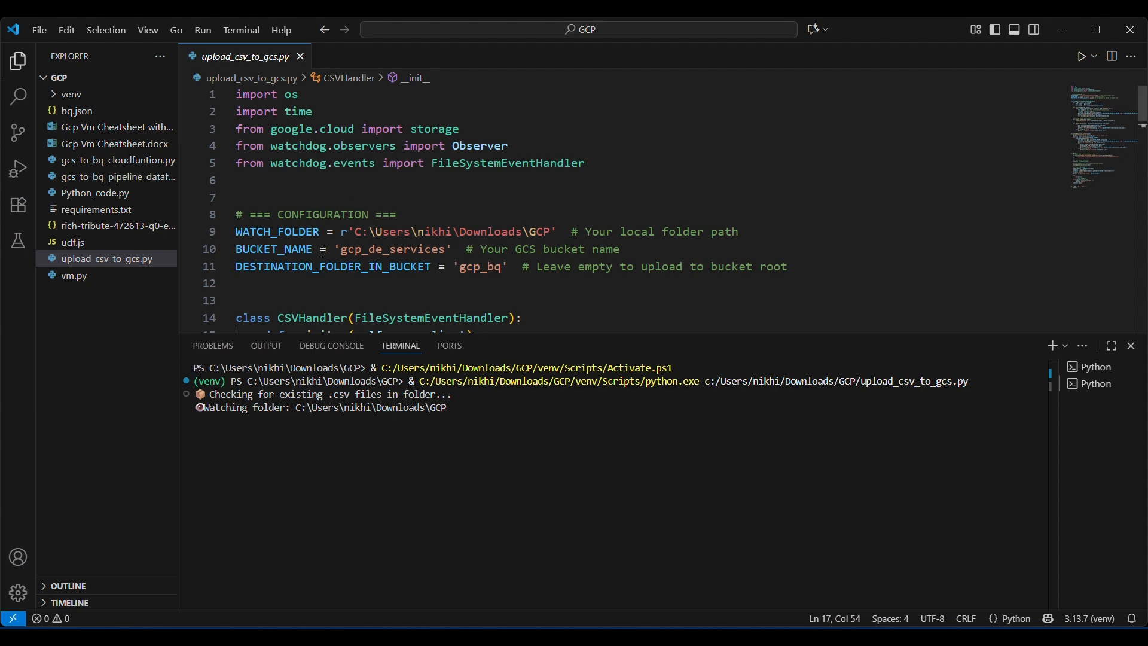
# Step: Examine upload_csv_to_gcs.py from its configuration and CSVHandler class through the upload functions to main and the folder watcher
pyautogui.scroll(-1, 581, 287)
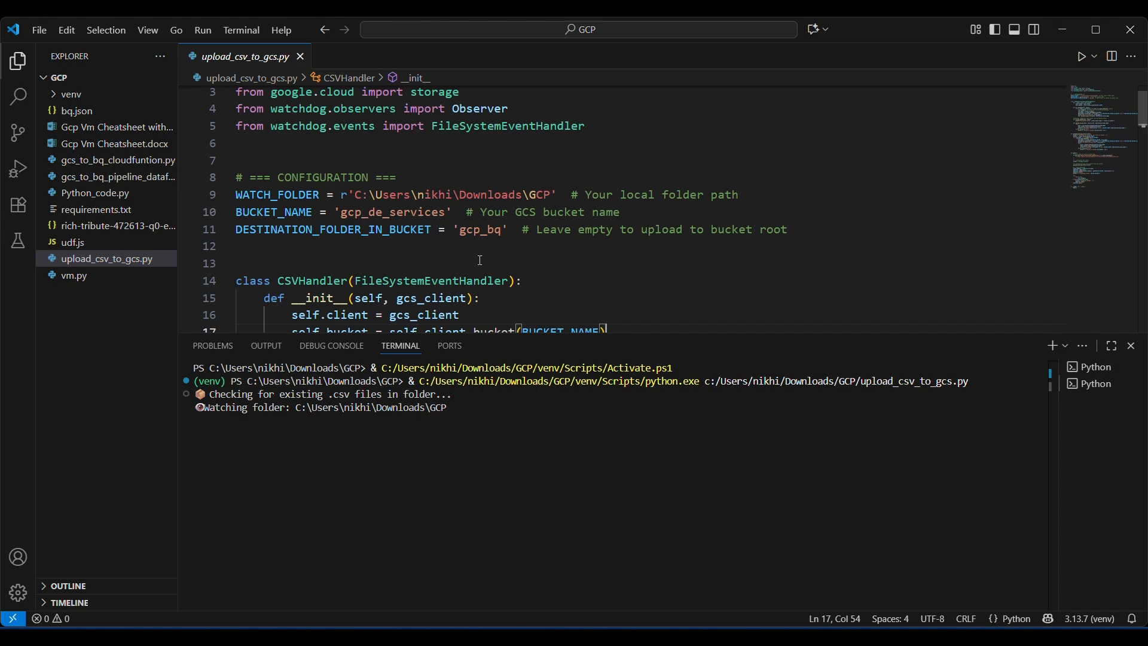
pyautogui.scroll(-3, 499, 247)
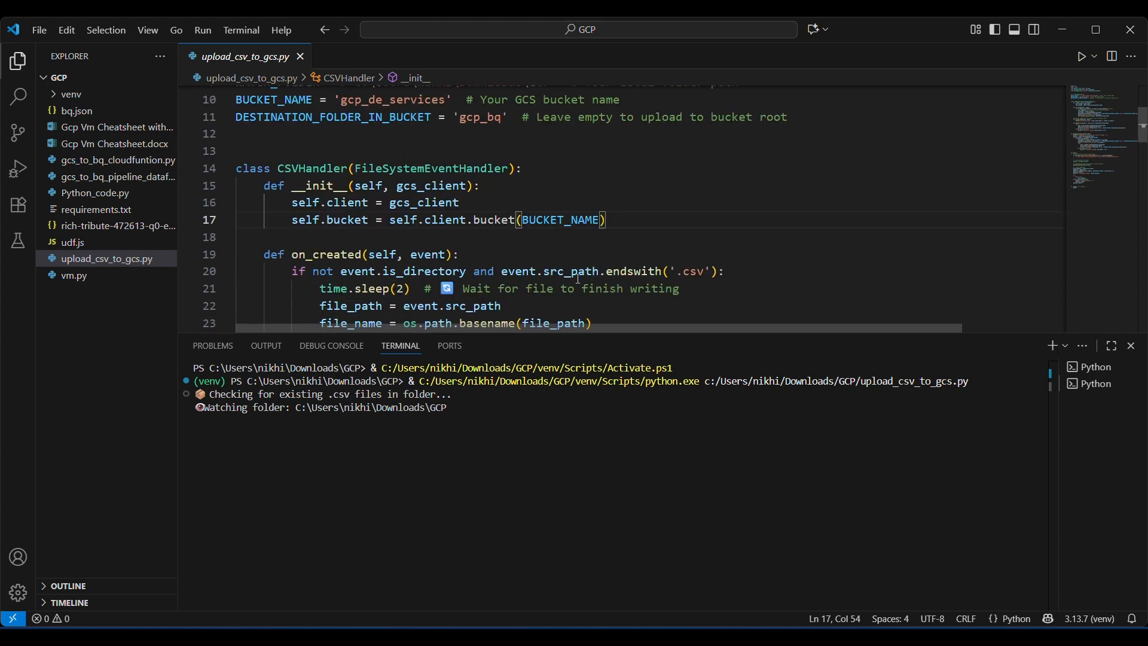
pyautogui.scroll(-2, 574, 279)
pyautogui.scroll(2, 580, 299)
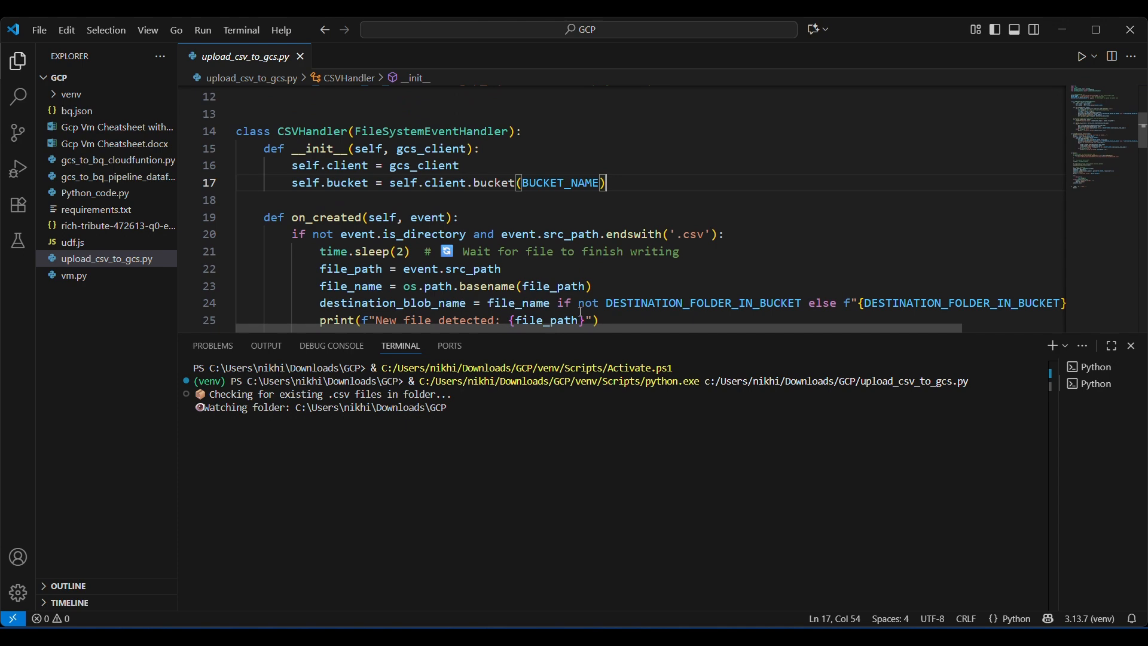
pyautogui.scroll(-6, 581, 311)
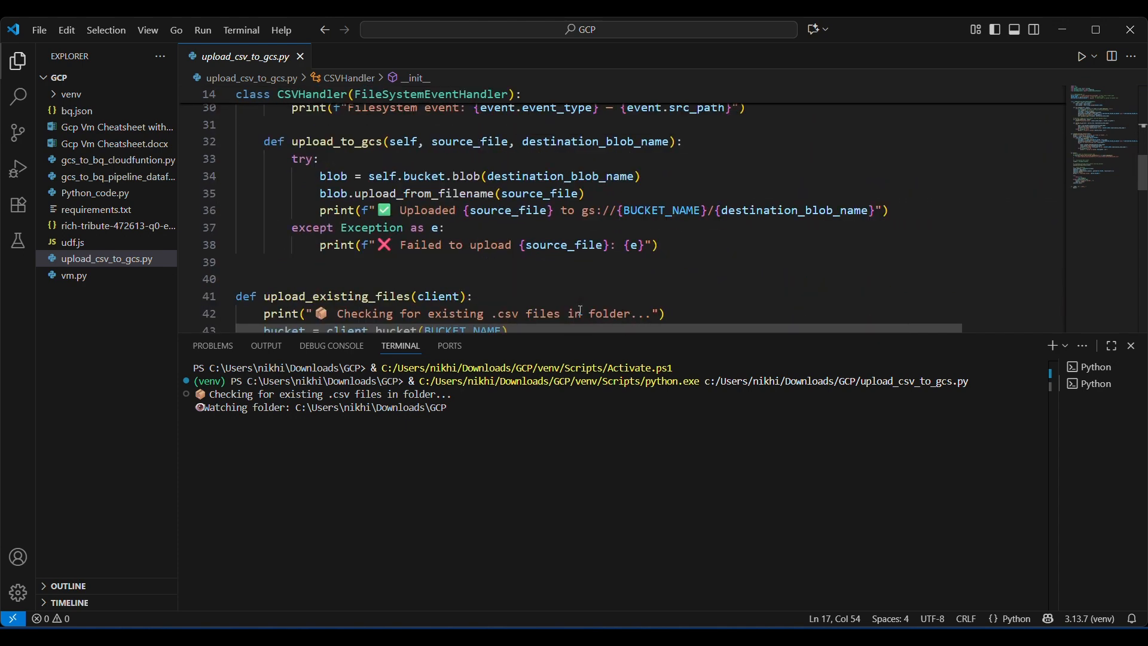
pyautogui.scroll(-5, 581, 310)
pyautogui.scroll(-2, 580, 311)
pyautogui.scroll(-1, 581, 311)
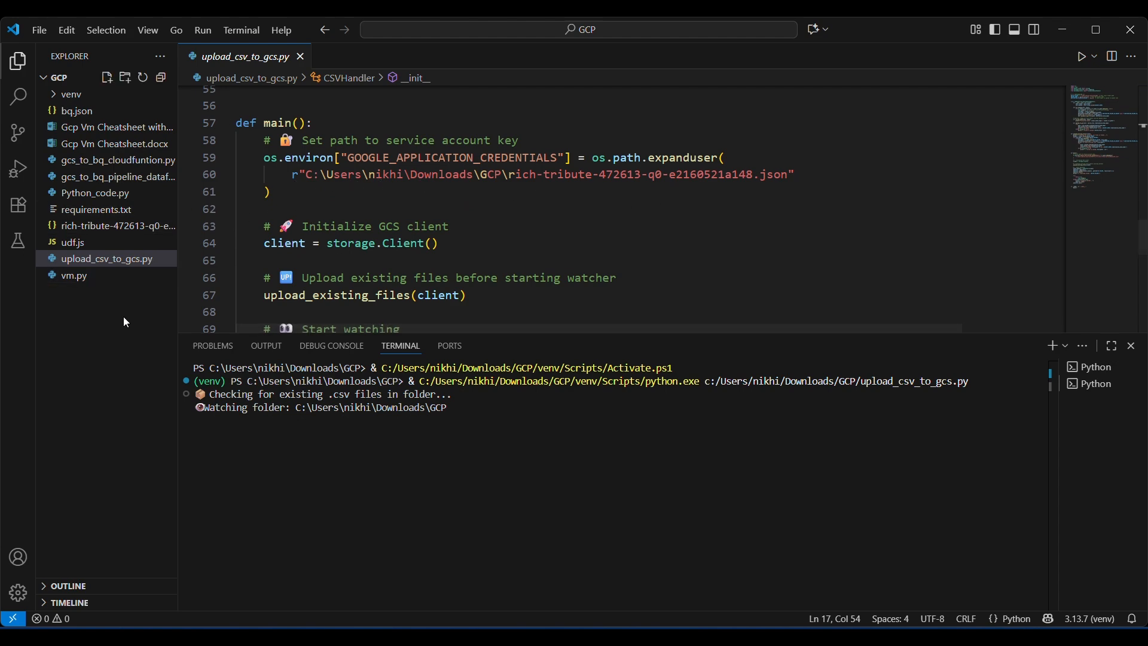
pyautogui.scroll(-5, 625, 250)
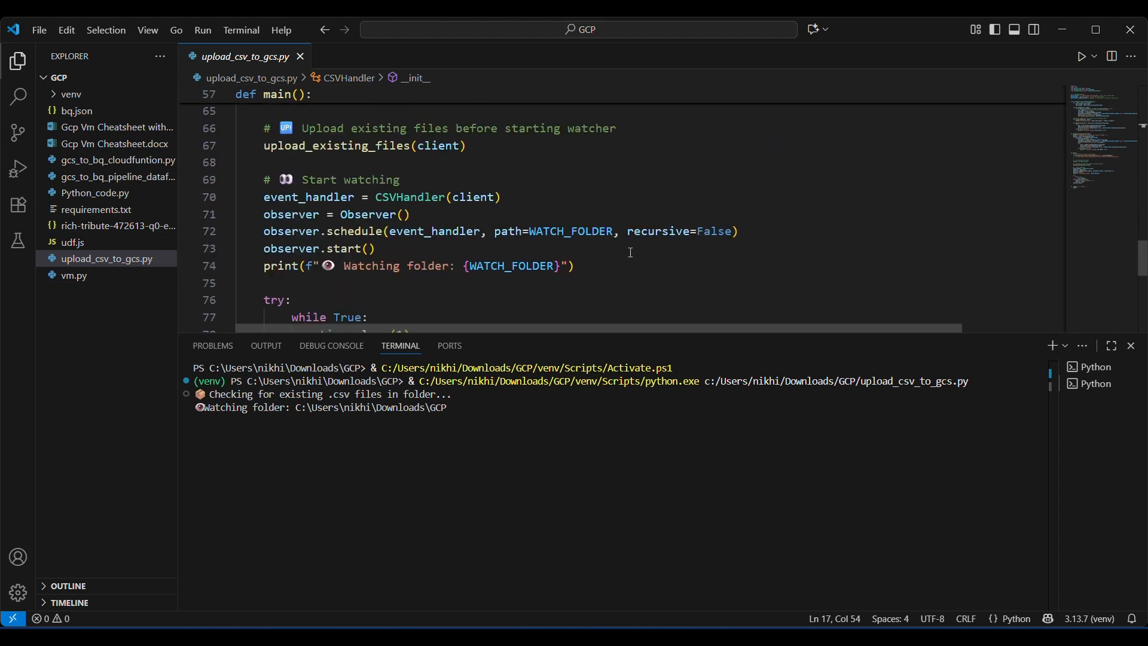
pyautogui.scroll(3, 631, 253)
pyautogui.scroll(15, 631, 253)
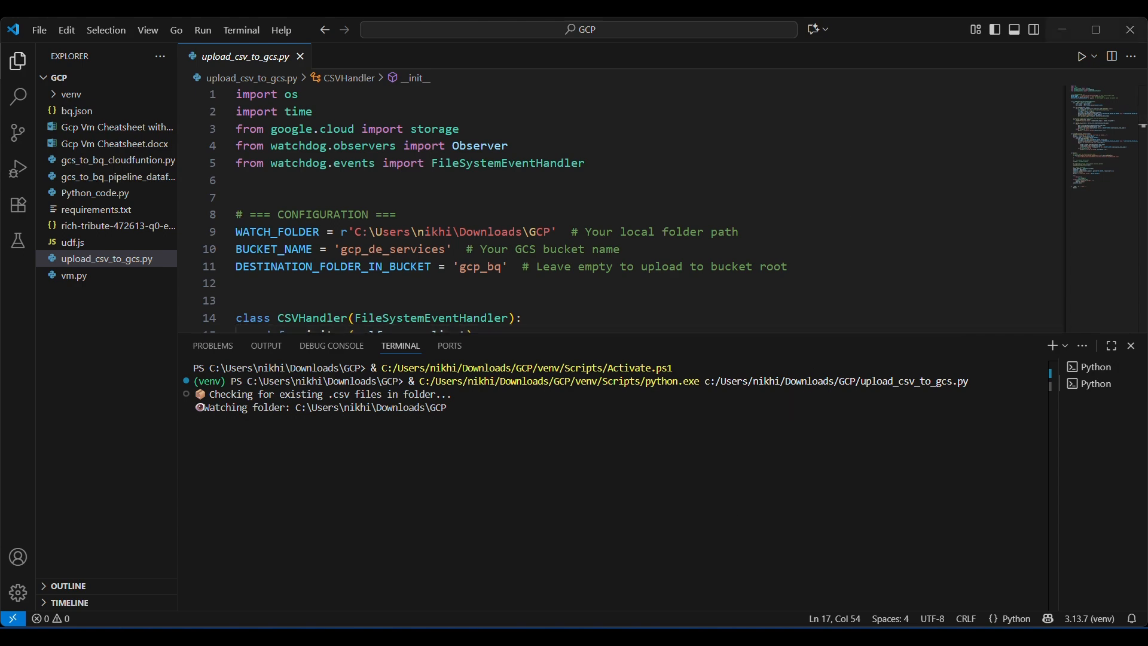
# Step: Switch to File Explorer and copy the indian_sample_data file from New folder in Documents
pyautogui.hotkey('alt', 'Tab')
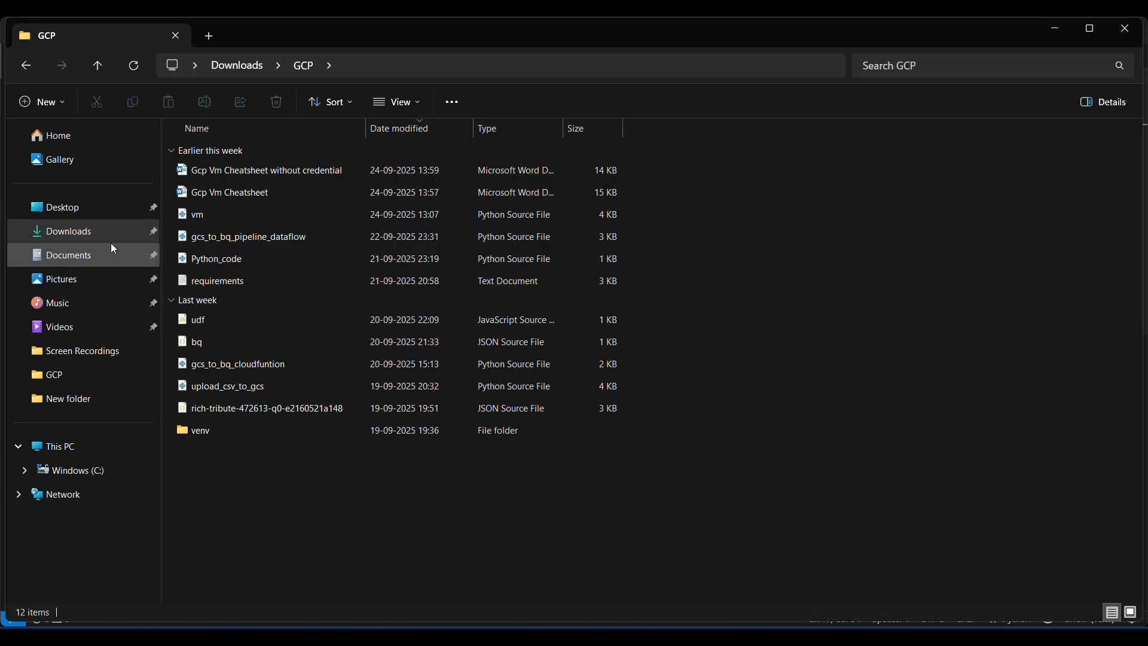
pyautogui.click(90, 234)
pyautogui.click(82, 259)
pyautogui.doubleClick(261, 196)
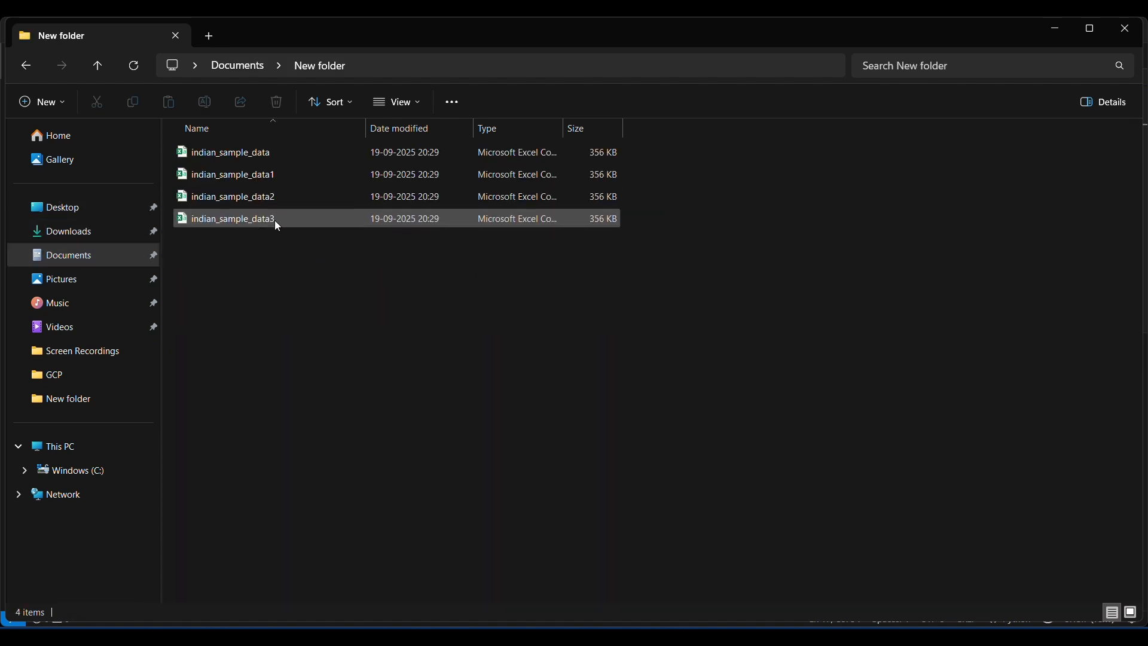
pyautogui.click(315, 151)
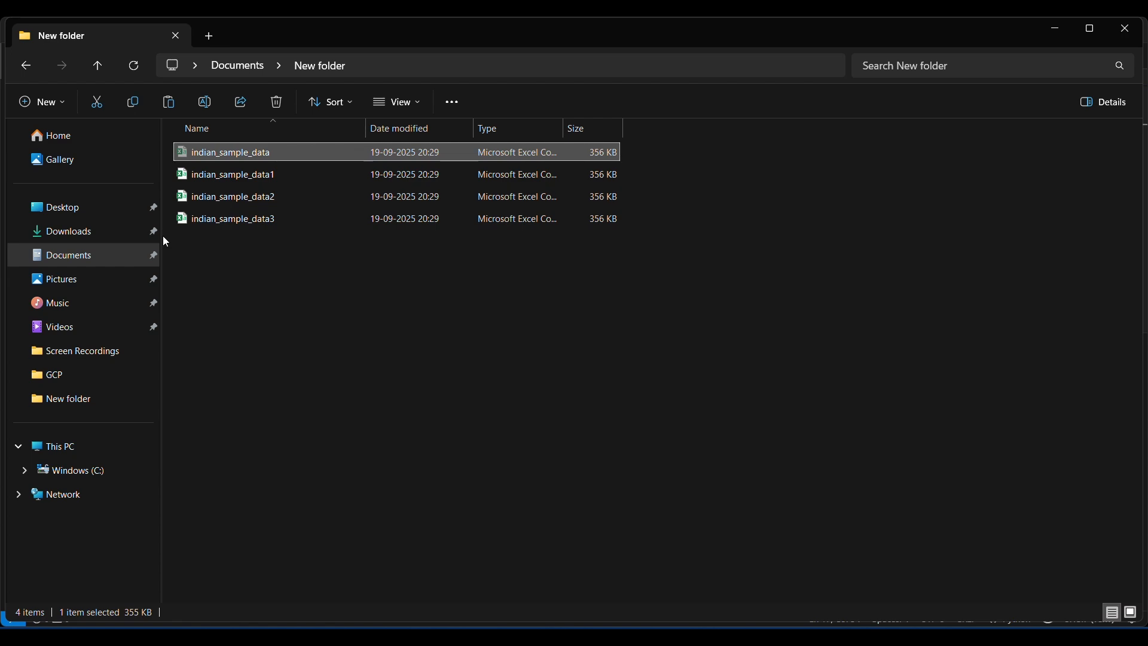
# Step: Paste the copied indian_sample_data file into the GCP folder in Downloads and minimize File Explorer
pyautogui.click(89, 235)
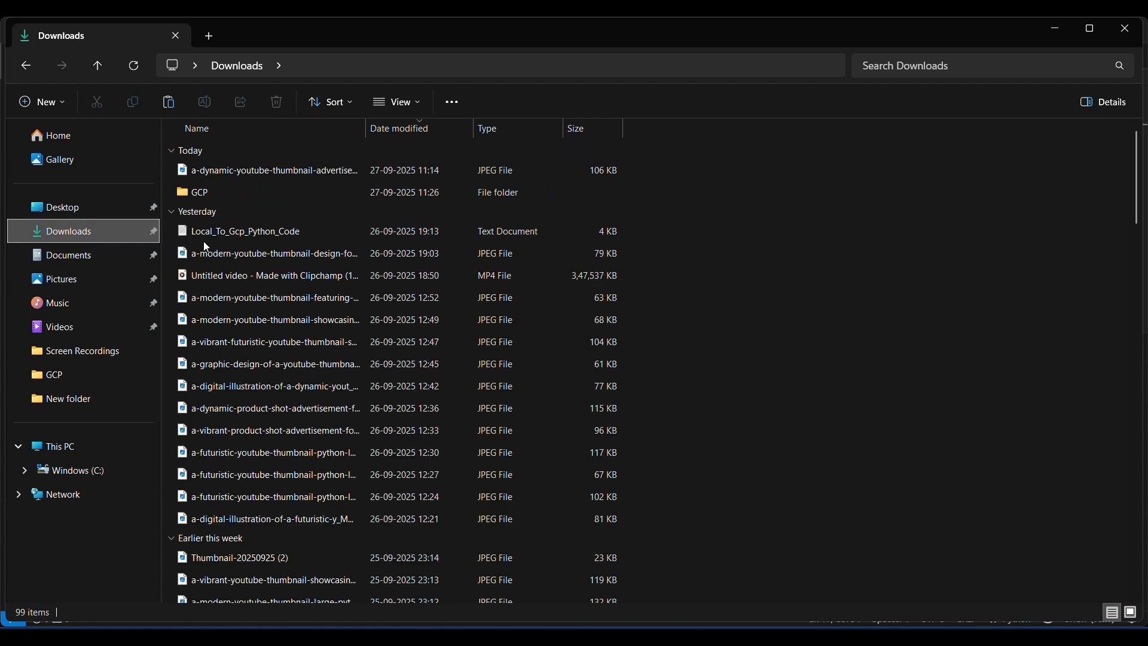
pyautogui.doubleClick(286, 197)
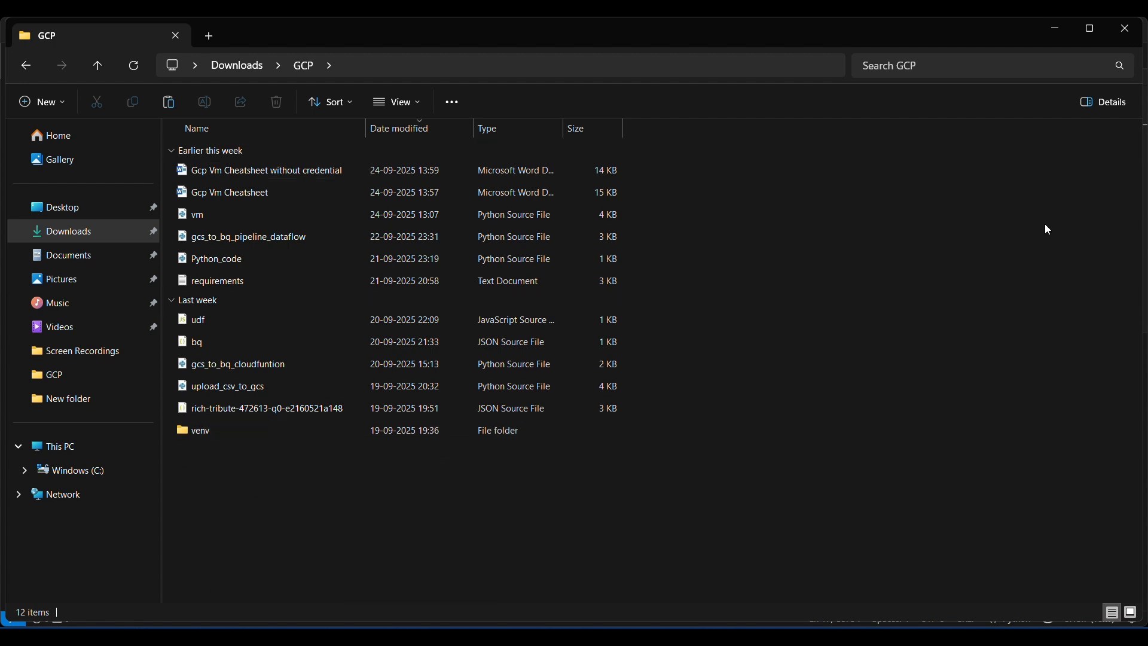
pyautogui.click(1056, 31)
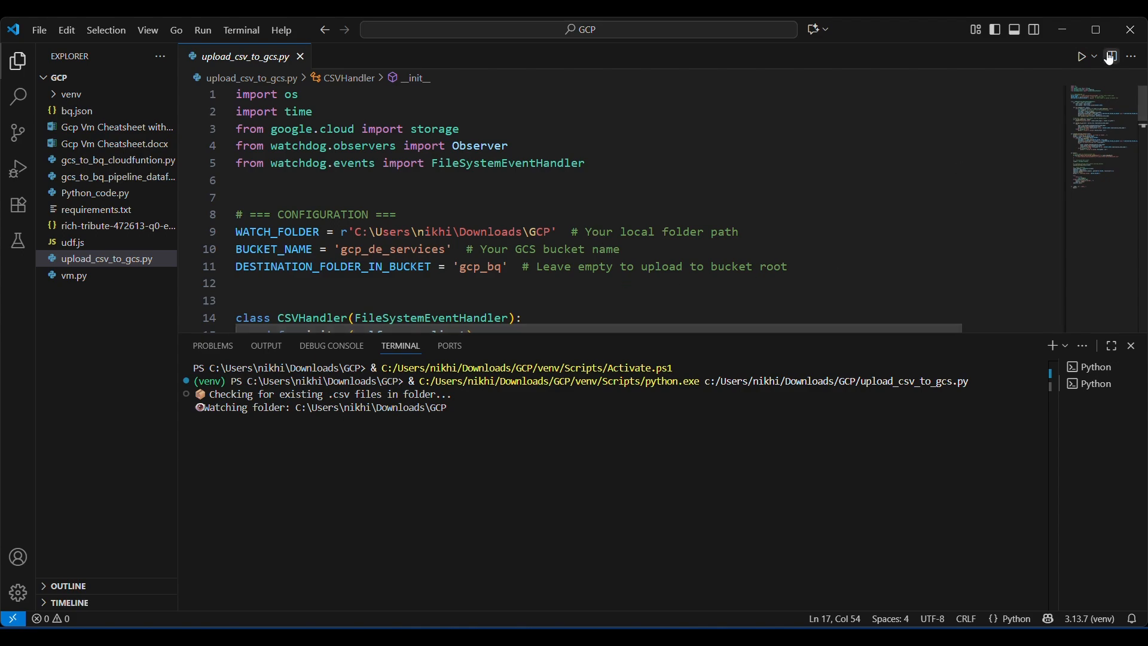
pyautogui.click(1064, 29)
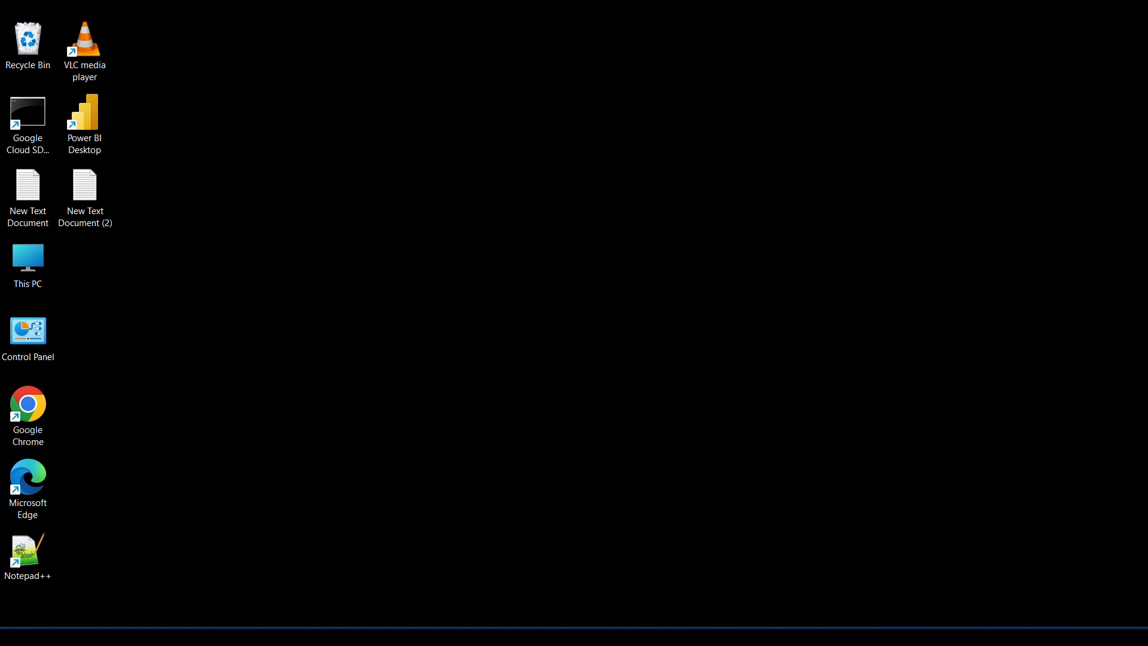
pyautogui.click(463, 637)
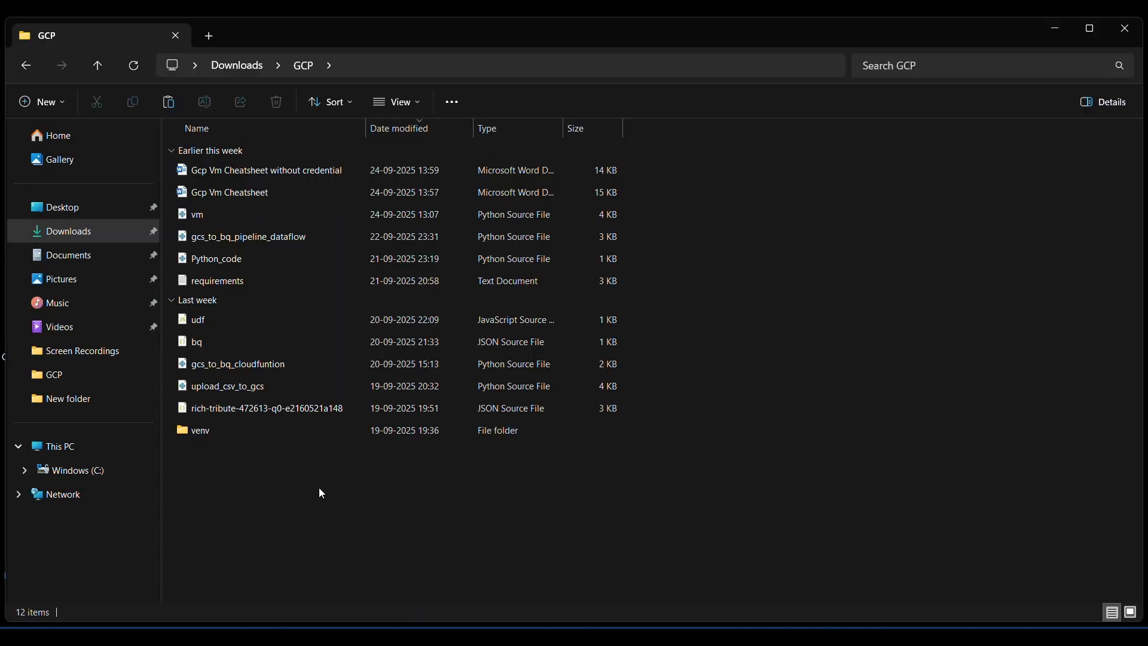
pyautogui.hotkey('ctrl', 'v')
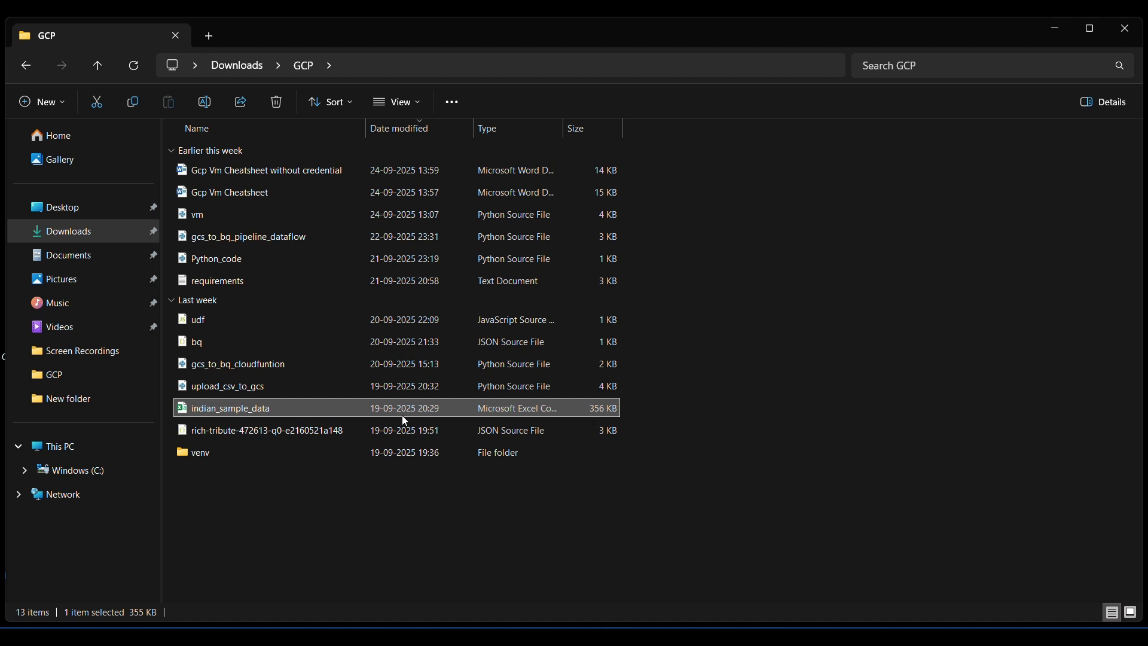
pyautogui.click(1054, 29)
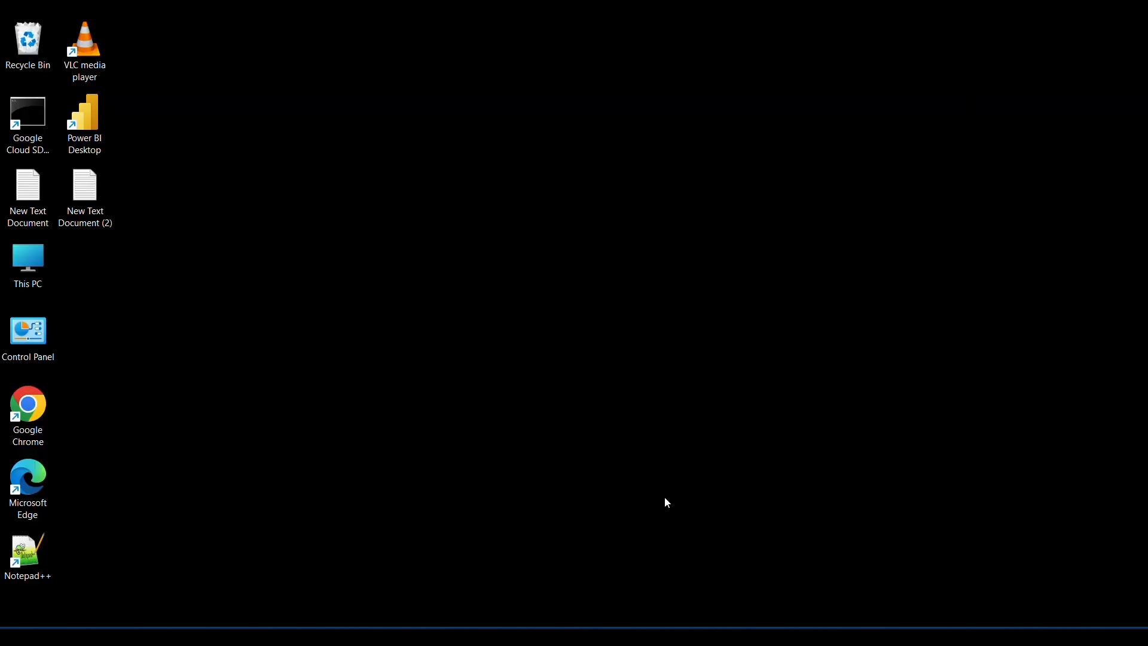
# Step: Check the upload output in Visual Studio Code, and refresh the gcp_bq folder of the gcp_de_services bucket in Chrome
pyautogui.hotkey('alt', 'Tab')
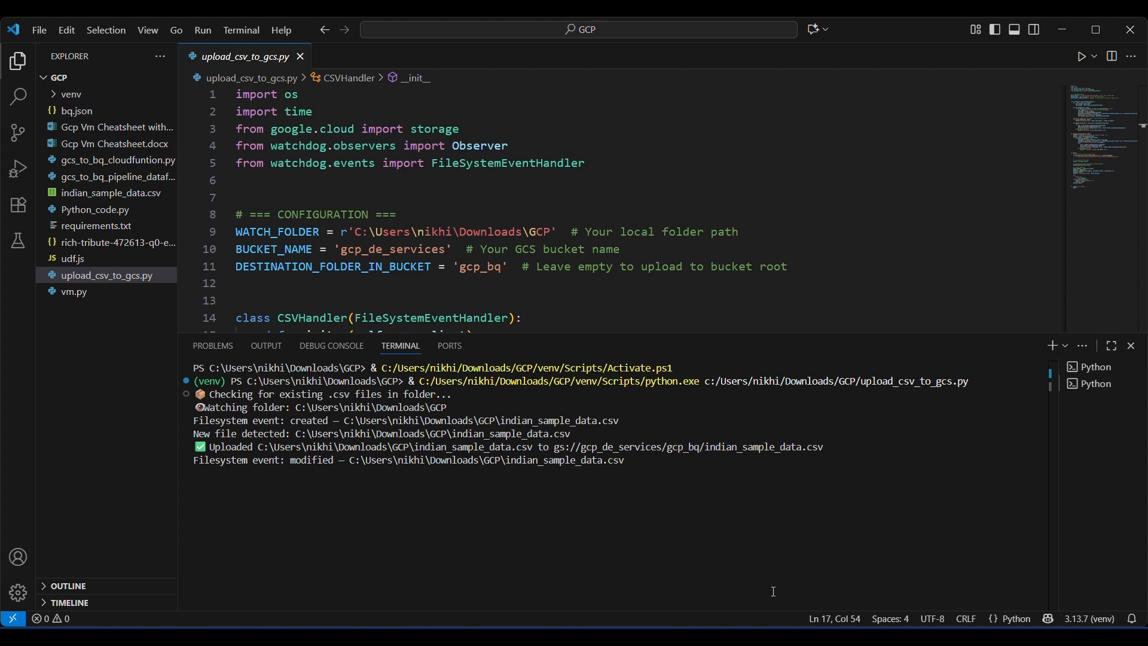
pyautogui.hotkey('alt', 'Tab')
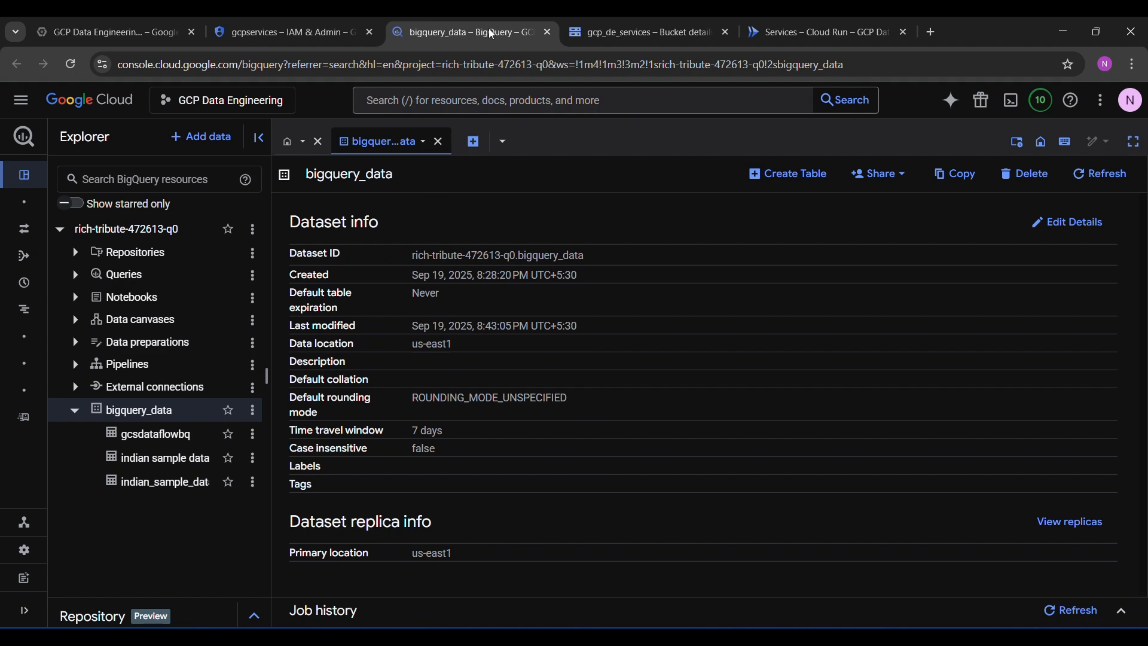
pyautogui.hotkey('ctrl', 'Tab')
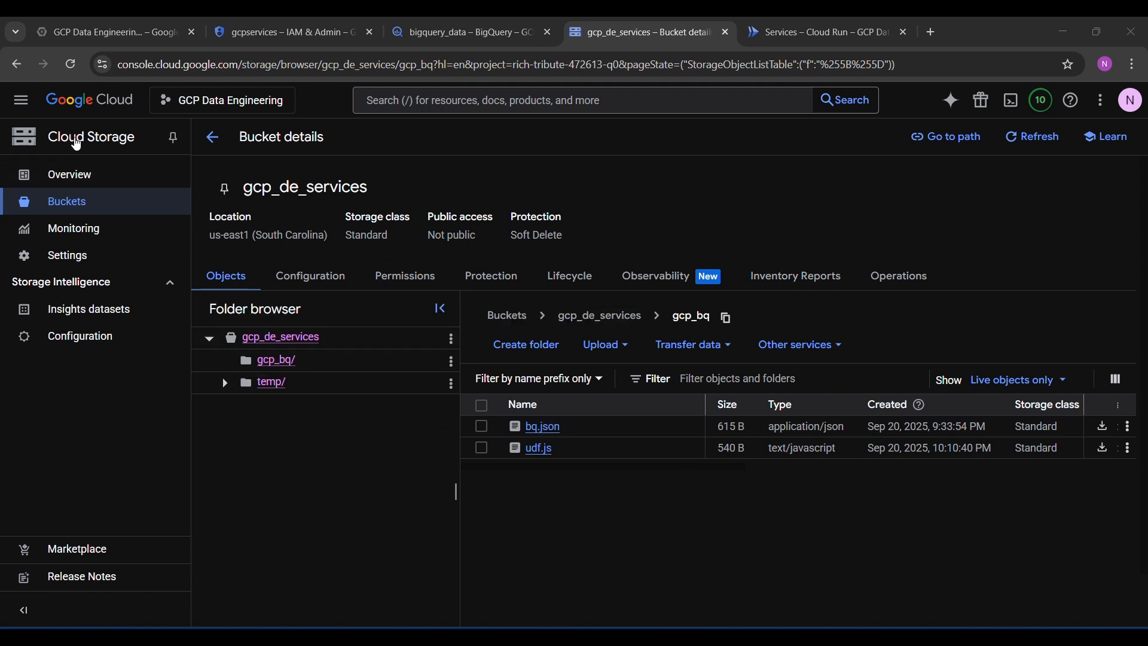
pyautogui.click(71, 65)
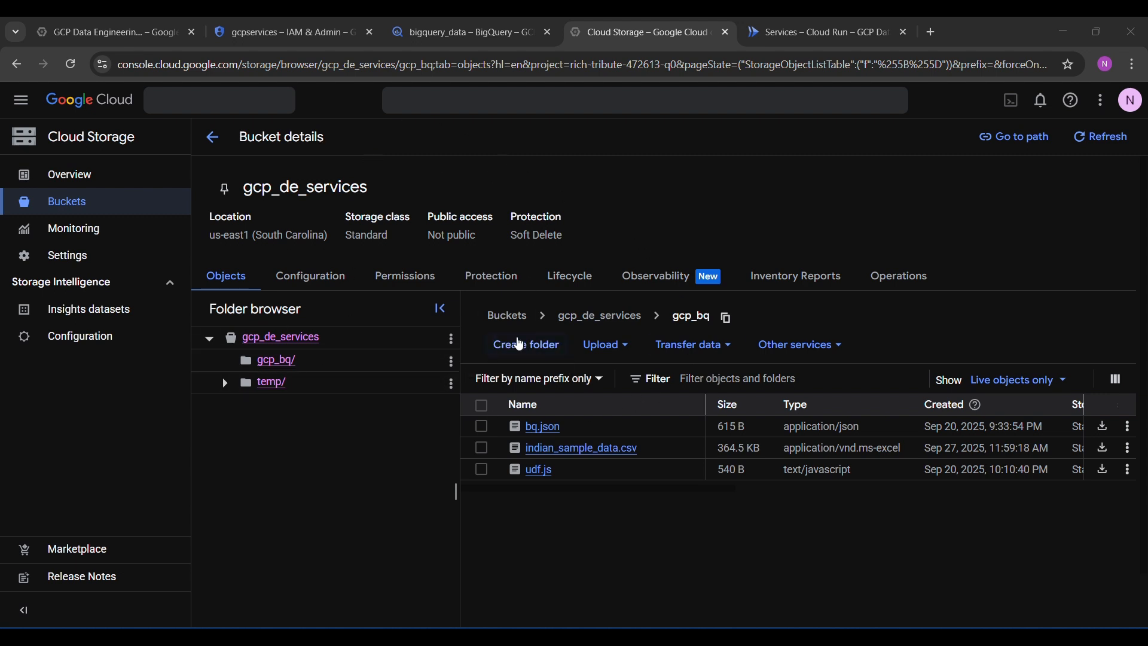
pyautogui.click(801, 32)
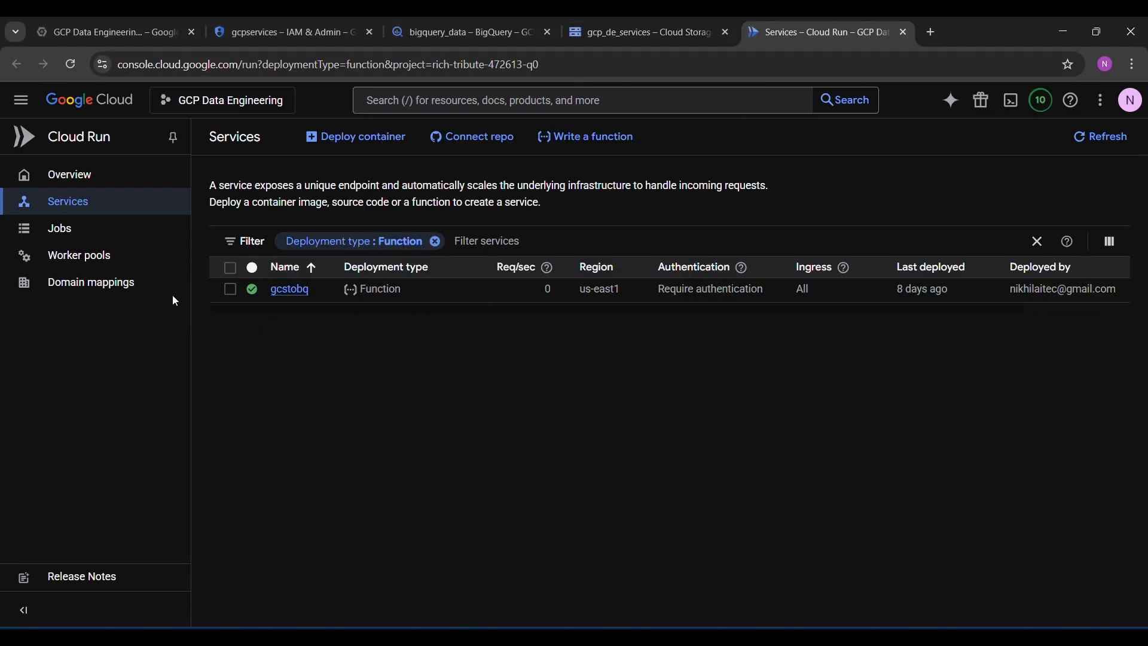
pyautogui.click(427, 32)
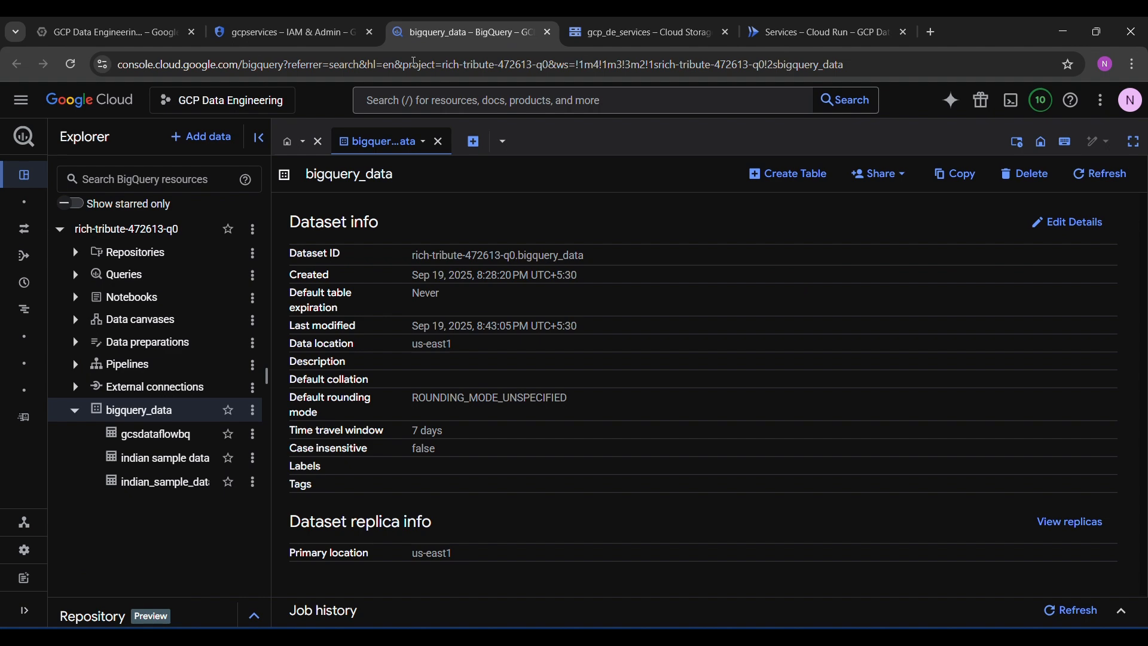
pyautogui.click(305, 30)
pyautogui.click(426, 95)
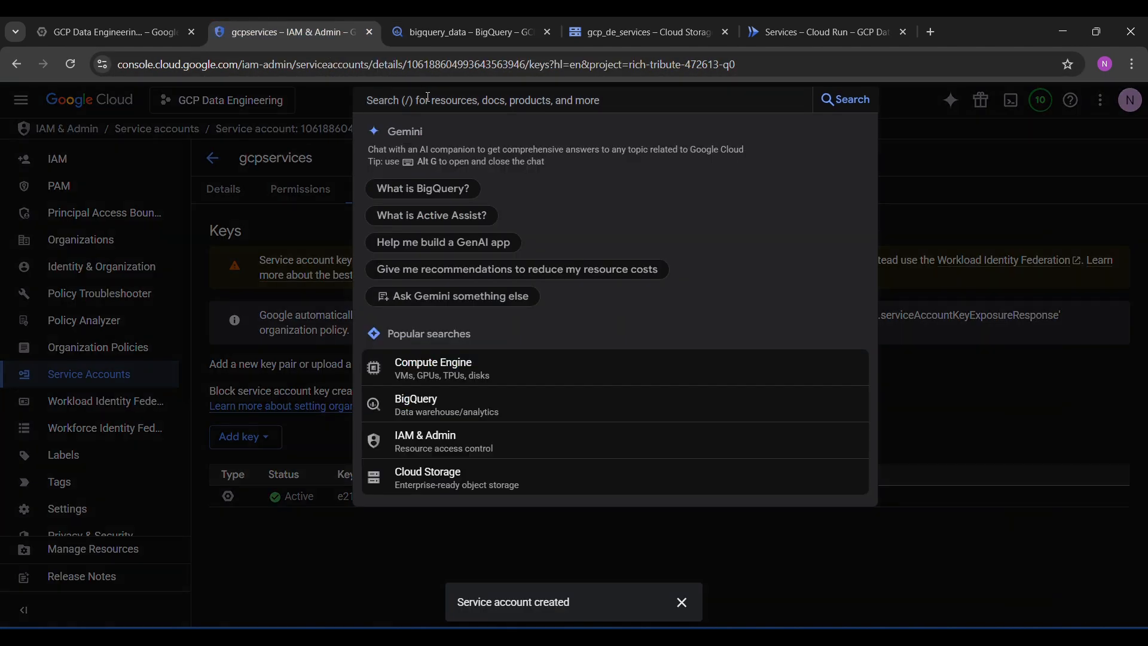
# Step: Return to Cloud Run, view its overview, and start writing a new function from the Services page
pyautogui.click(784, 34)
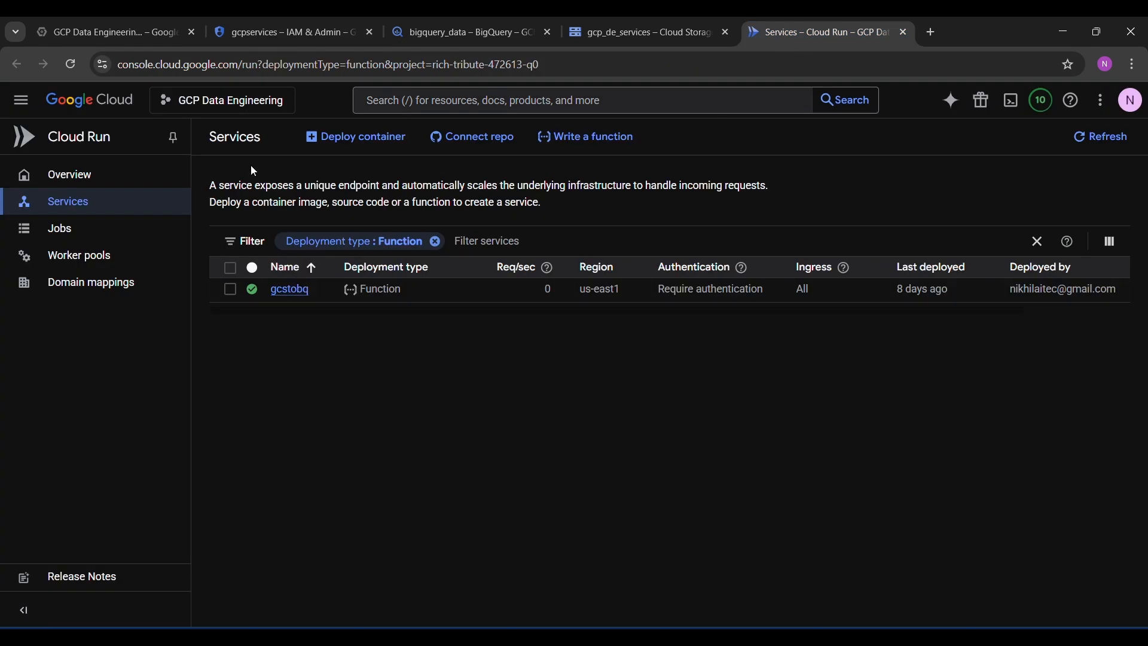
pyautogui.click(122, 180)
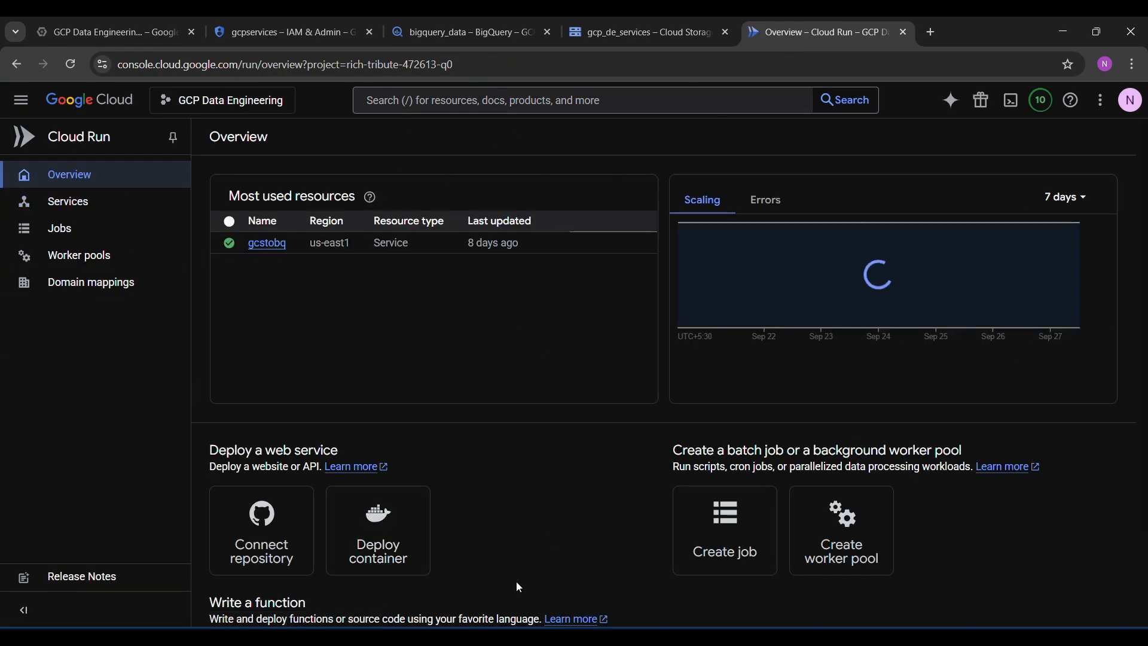
pyautogui.click(98, 210)
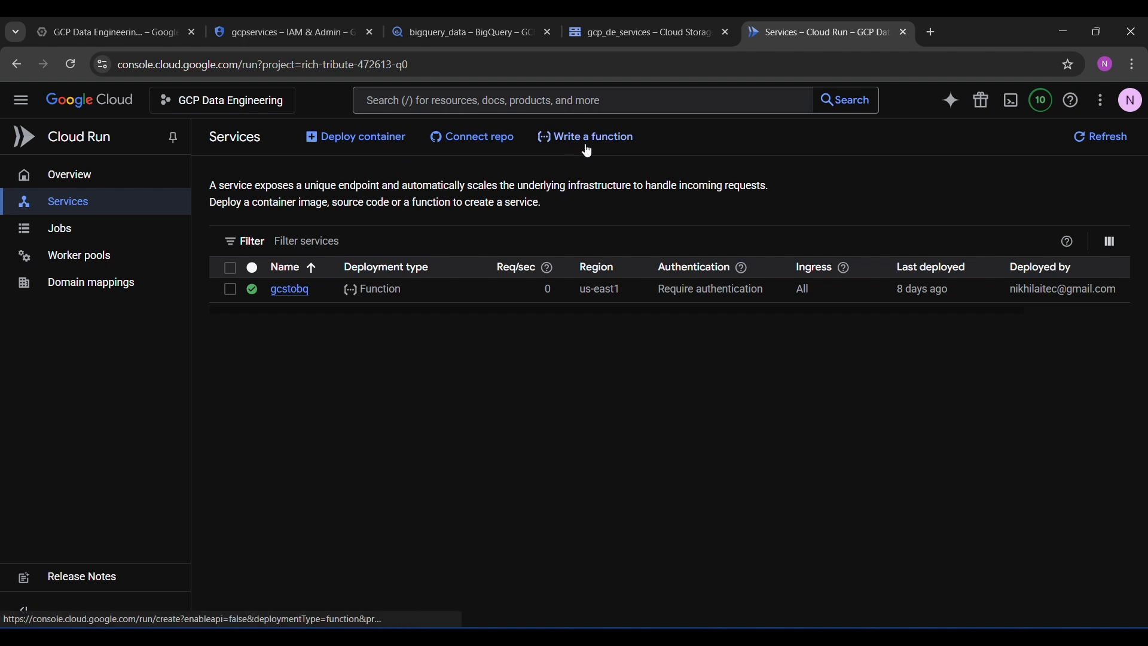
pyautogui.click(605, 150)
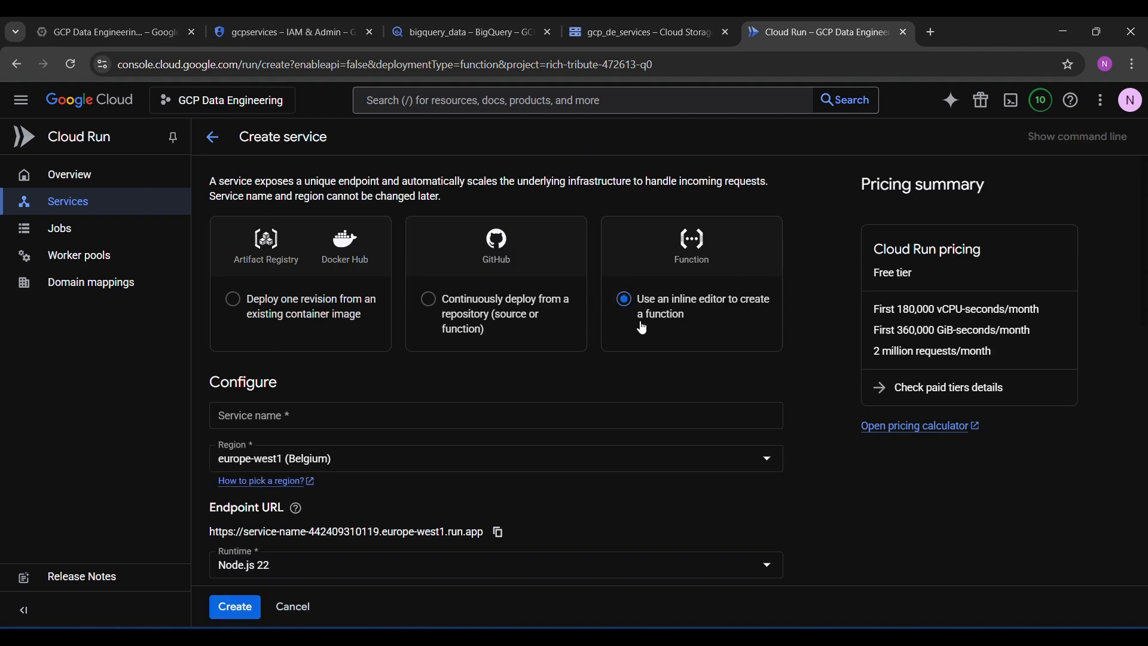
# Step: Name the new Cloud Run function service gcpserv166
pyautogui.scroll(-2, 532, 346)
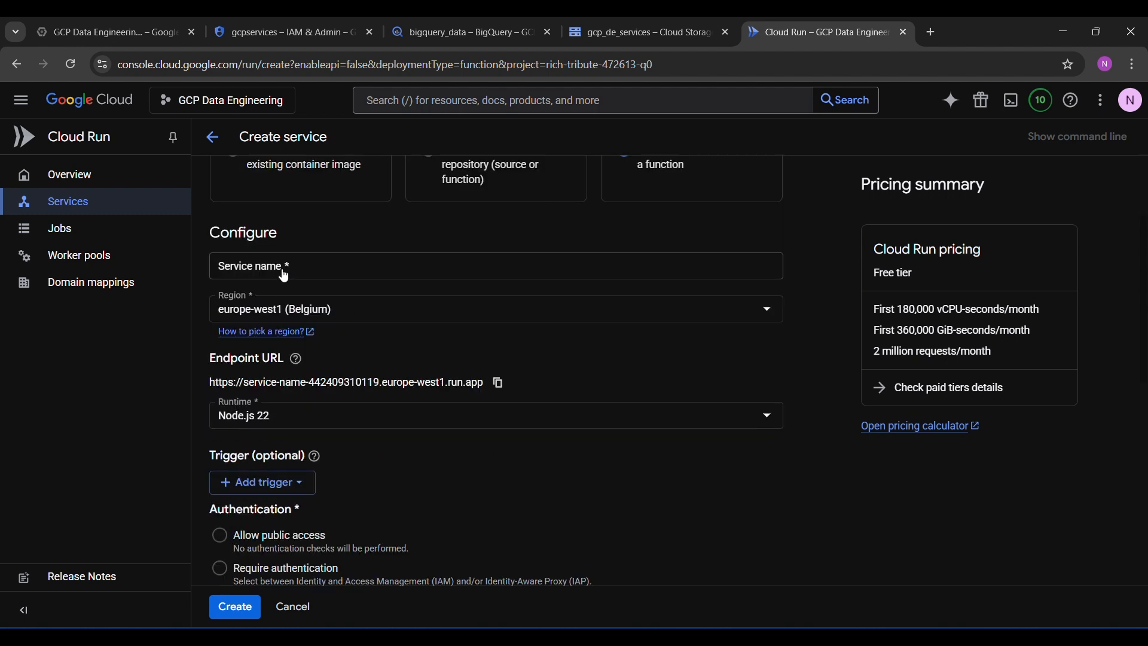
pyautogui.click(357, 270)
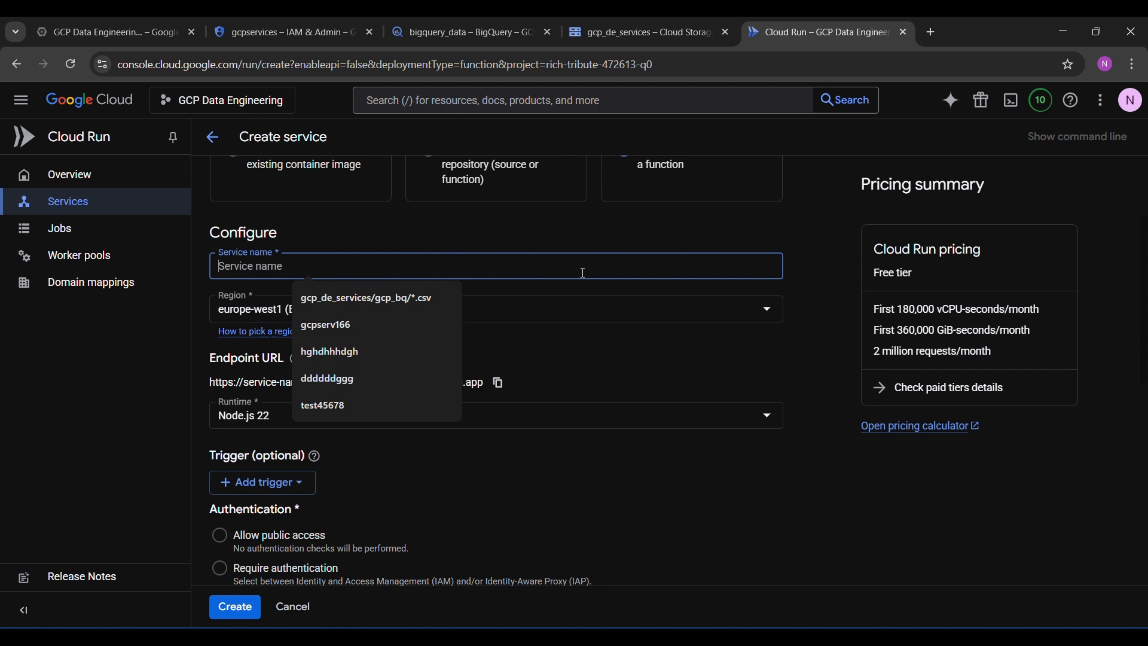
pyautogui.click(784, 267)
pyautogui.click(556, 263)
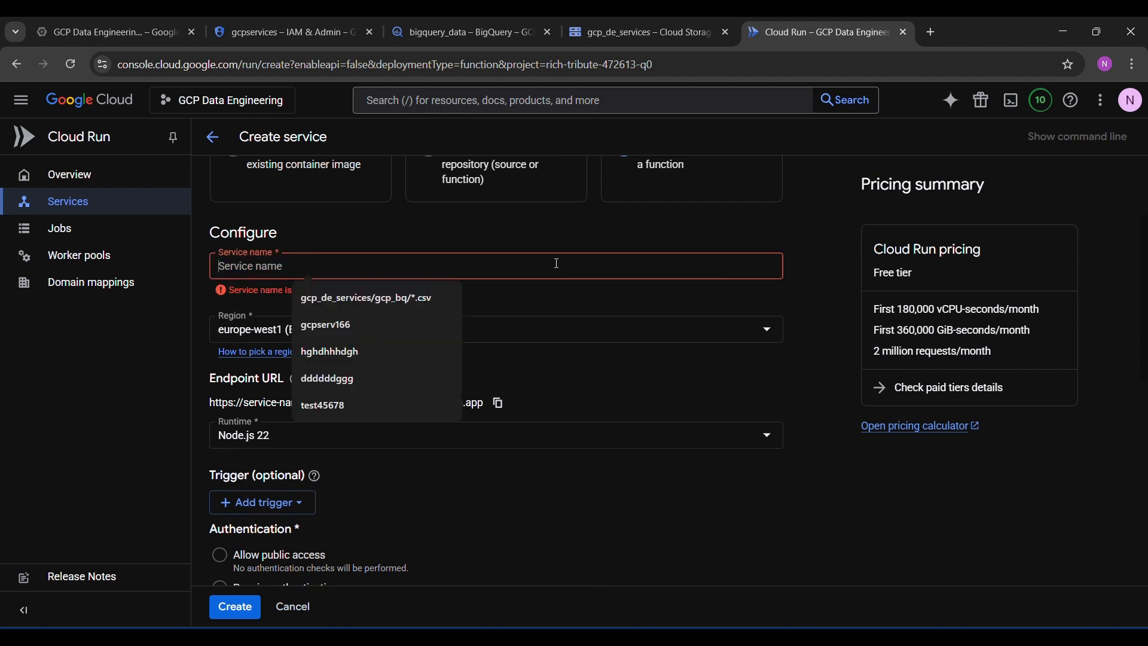
pyautogui.click(378, 326)
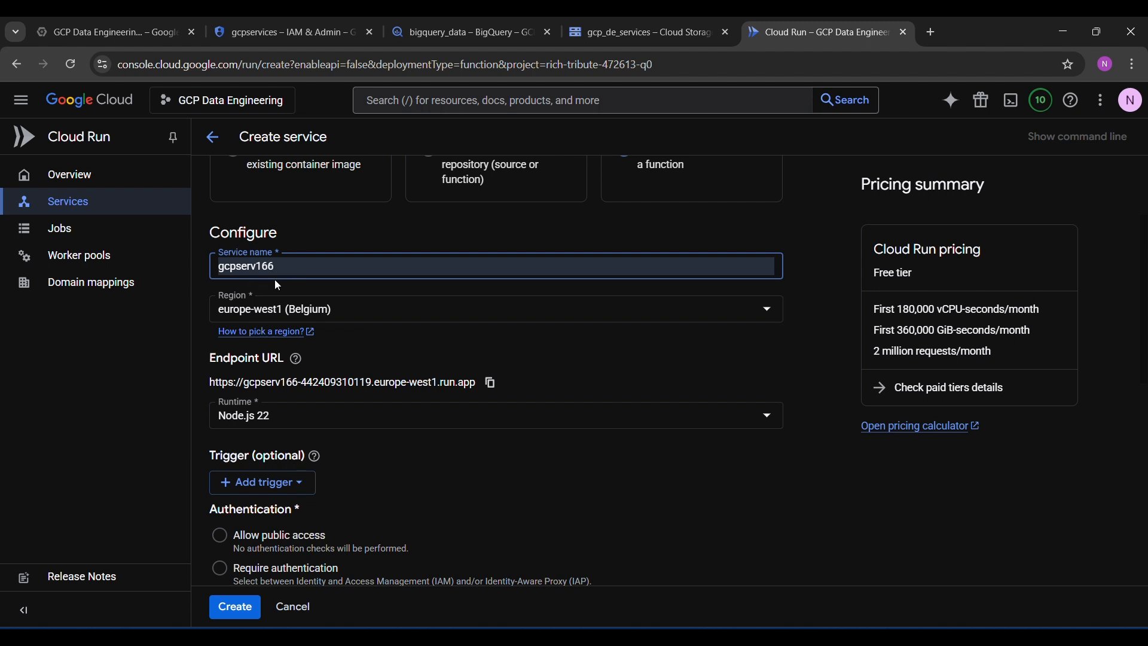
# Step: Set the new service's region to us-east1 (South Carolina)
pyautogui.click(468, 323)
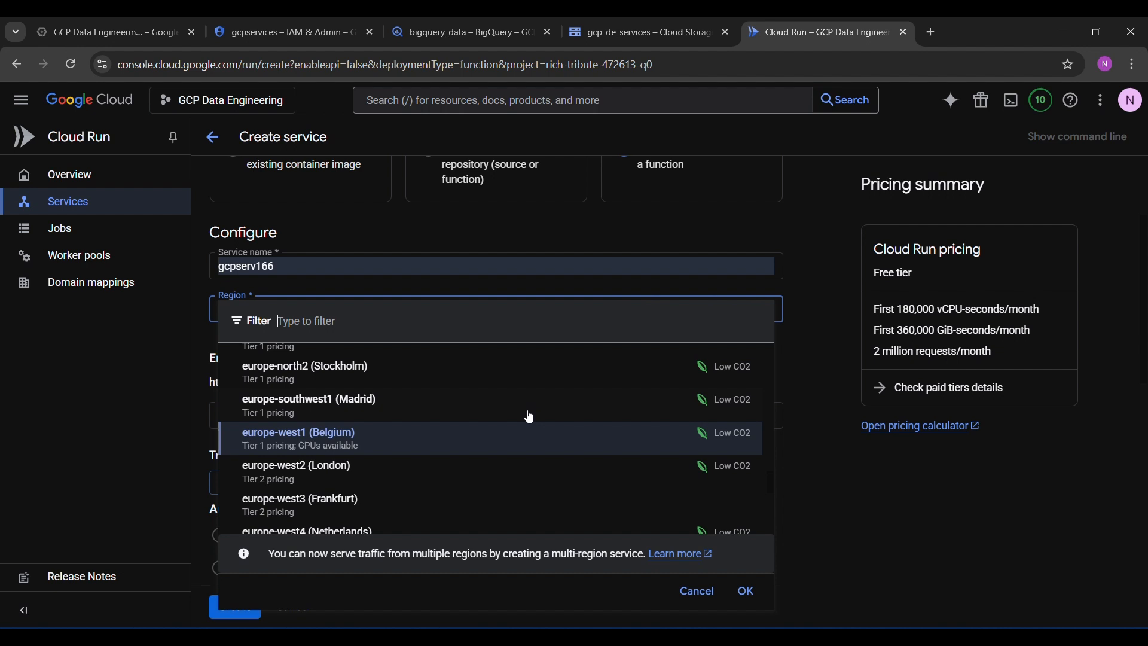
pyautogui.scroll(-5, 526, 412)
pyautogui.scroll(5, 526, 413)
pyautogui.scroll(2, 503, 416)
pyautogui.scroll(8, 458, 417)
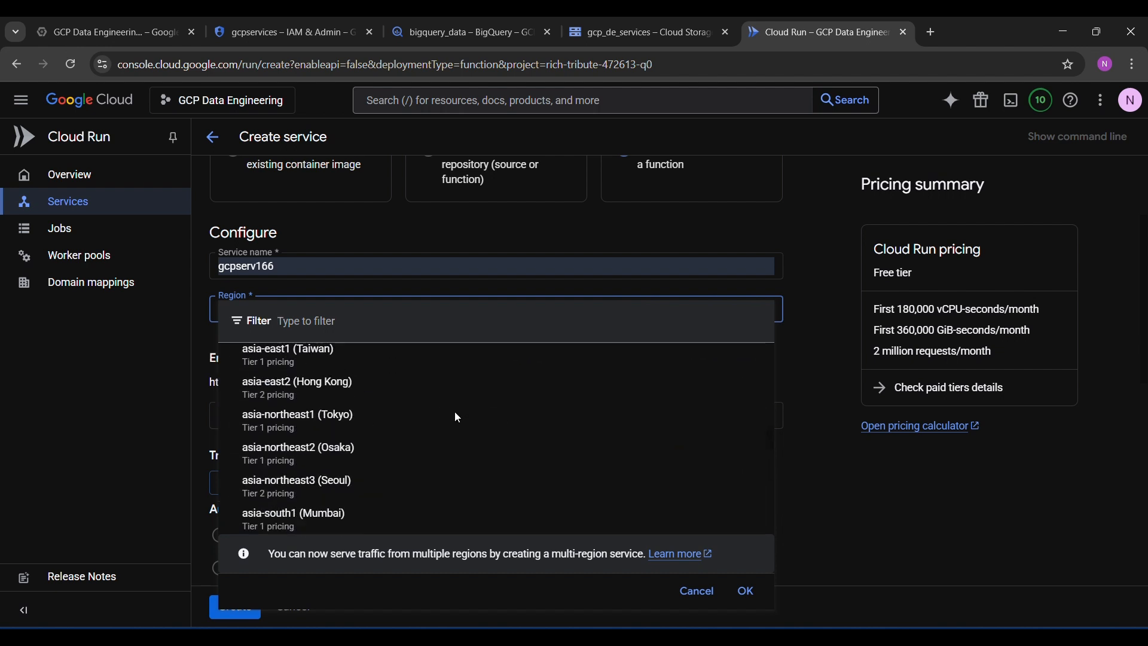
pyautogui.scroll(3, 457, 417)
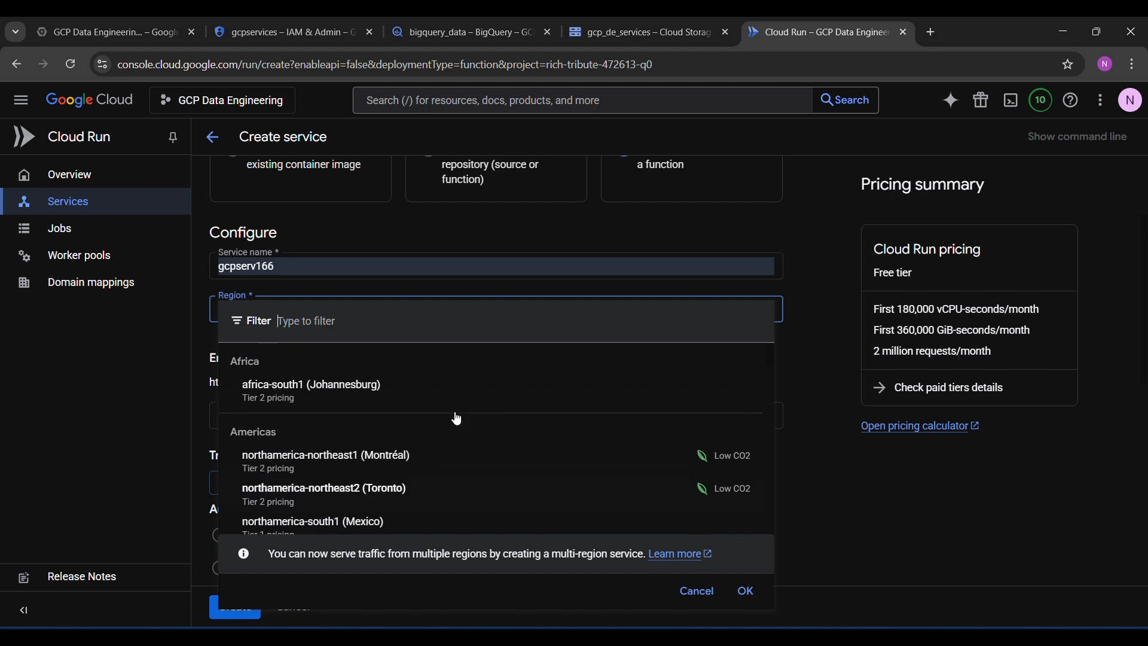
pyautogui.scroll(-5, 412, 407)
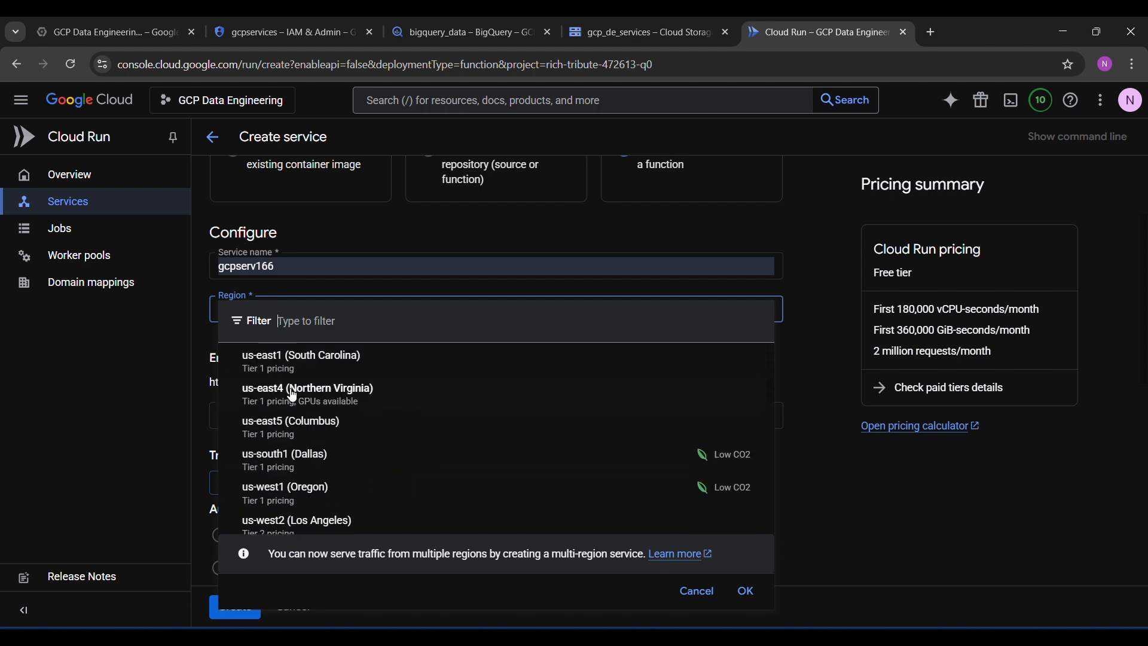
pyautogui.click(333, 369)
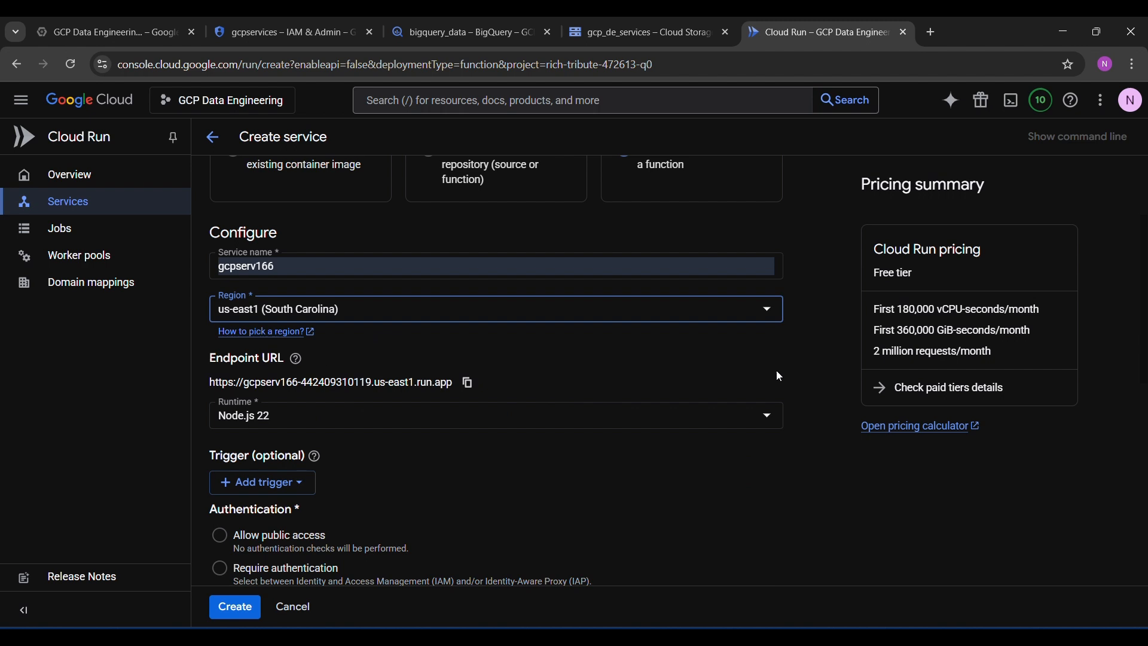
# Step: Set the runtime of the gcpserv166 function to Python 3.11
pyautogui.scroll(-1, 780, 375)
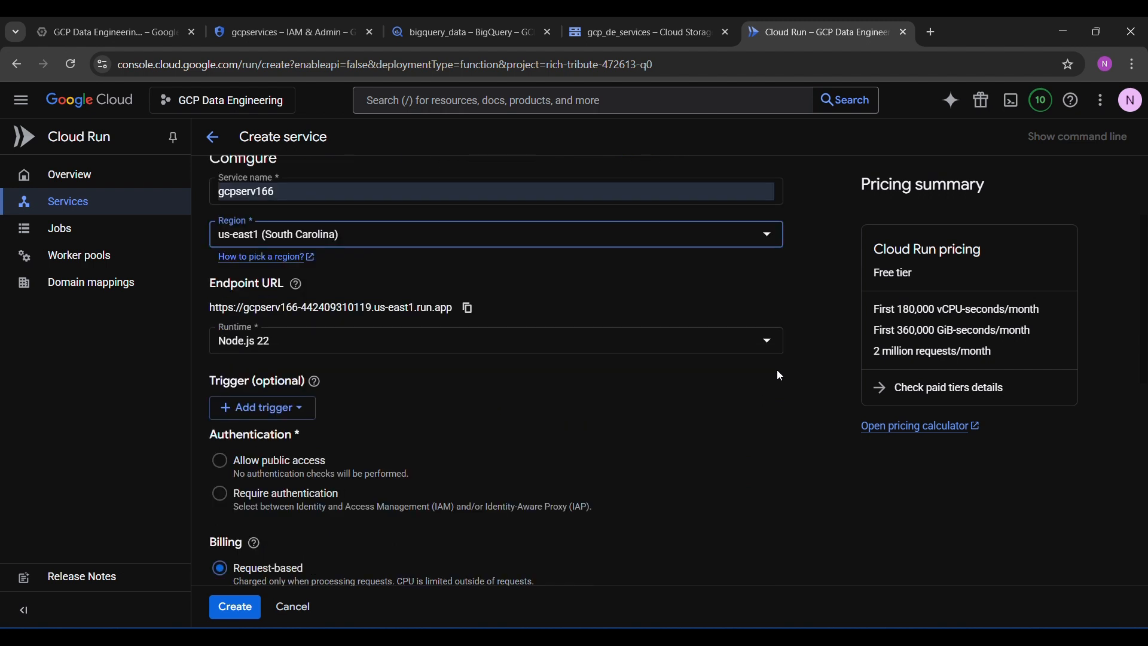
pyautogui.click(346, 346)
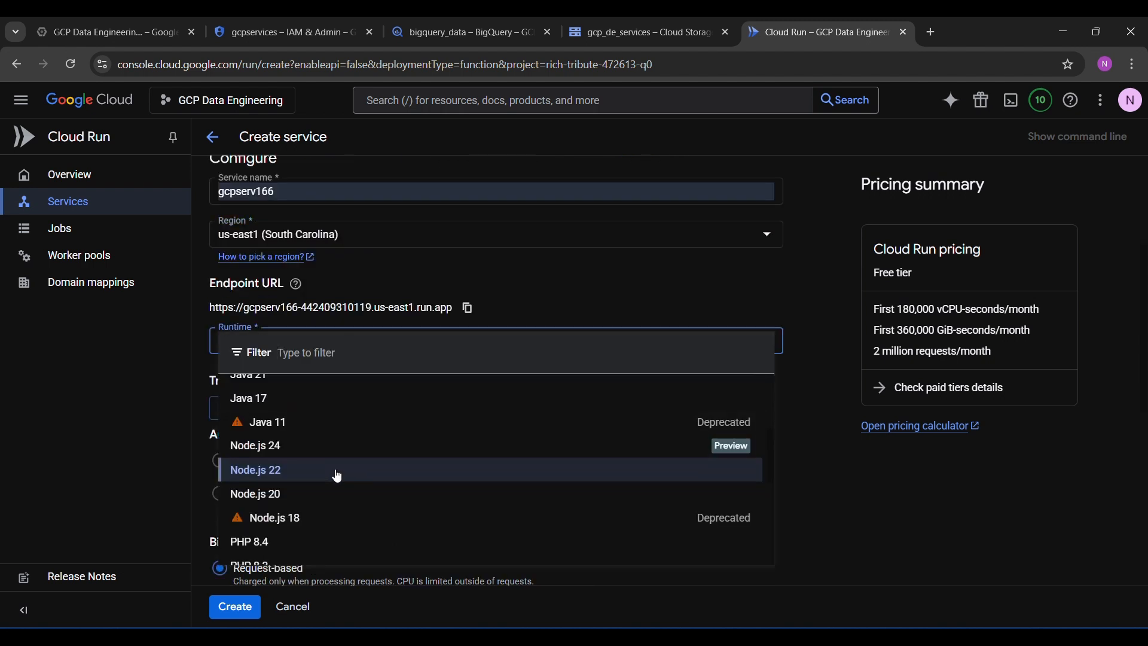
pyautogui.scroll(1, 348, 479)
pyautogui.scroll(1, 338, 473)
pyautogui.scroll(-3, 330, 470)
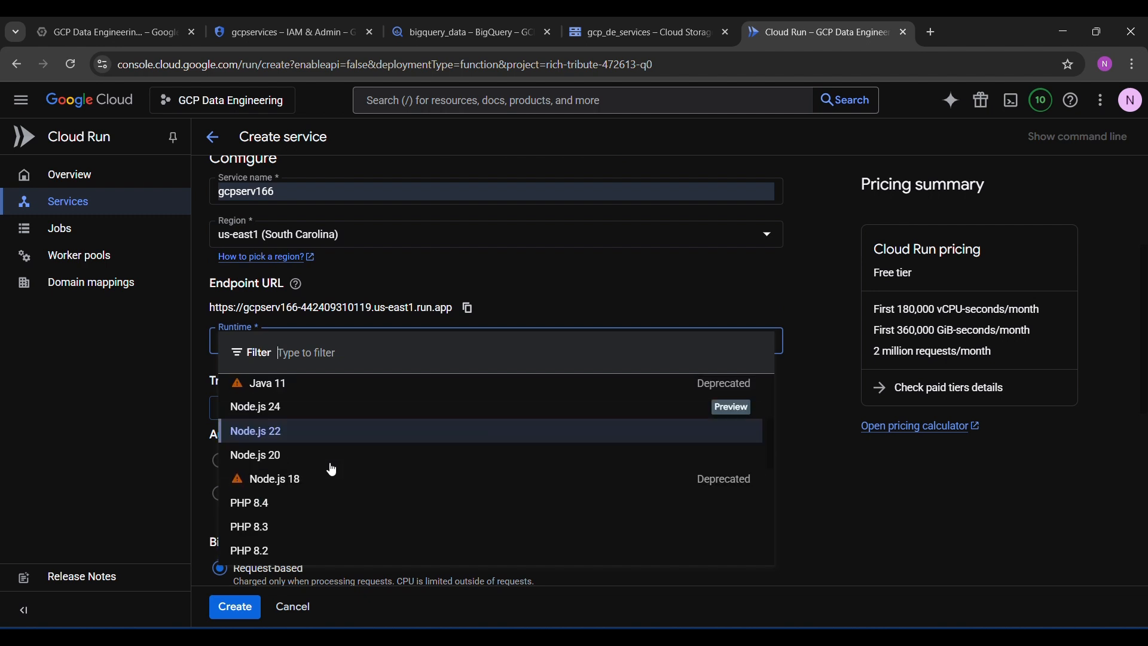
pyautogui.scroll(-1, 332, 469)
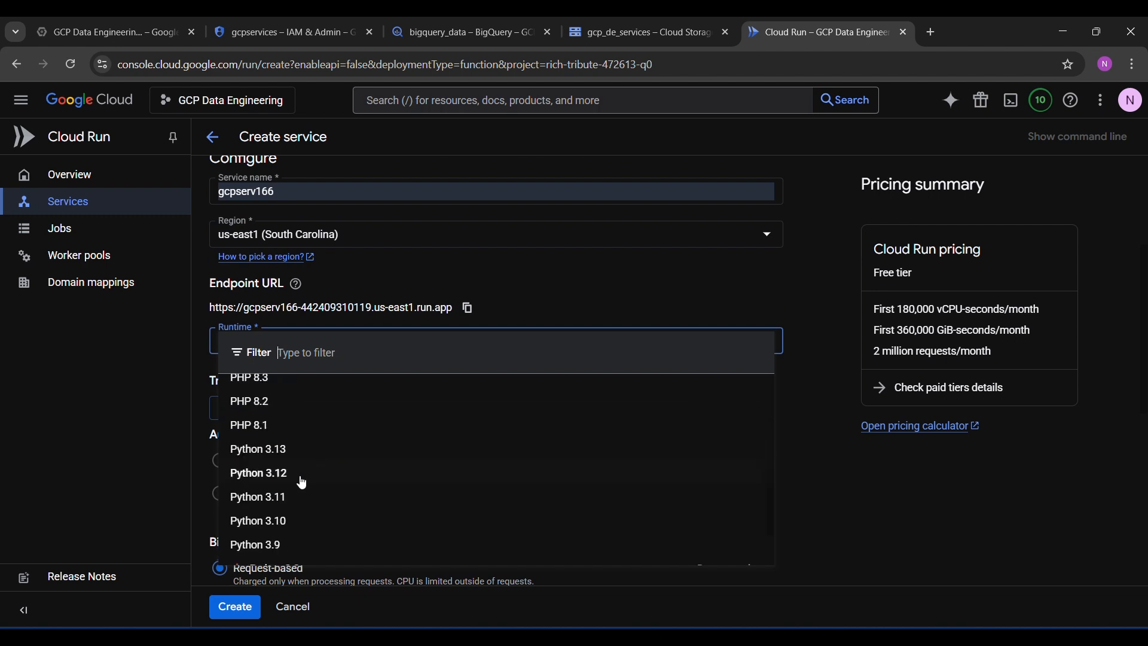
pyautogui.click(281, 500)
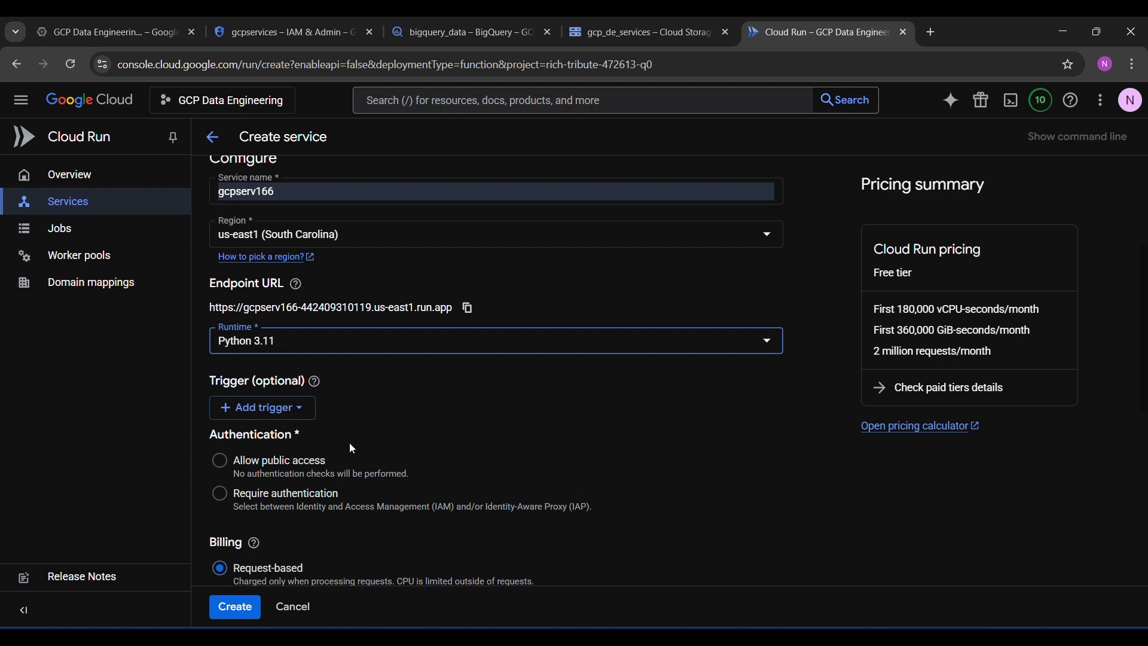
pyautogui.click(618, 353)
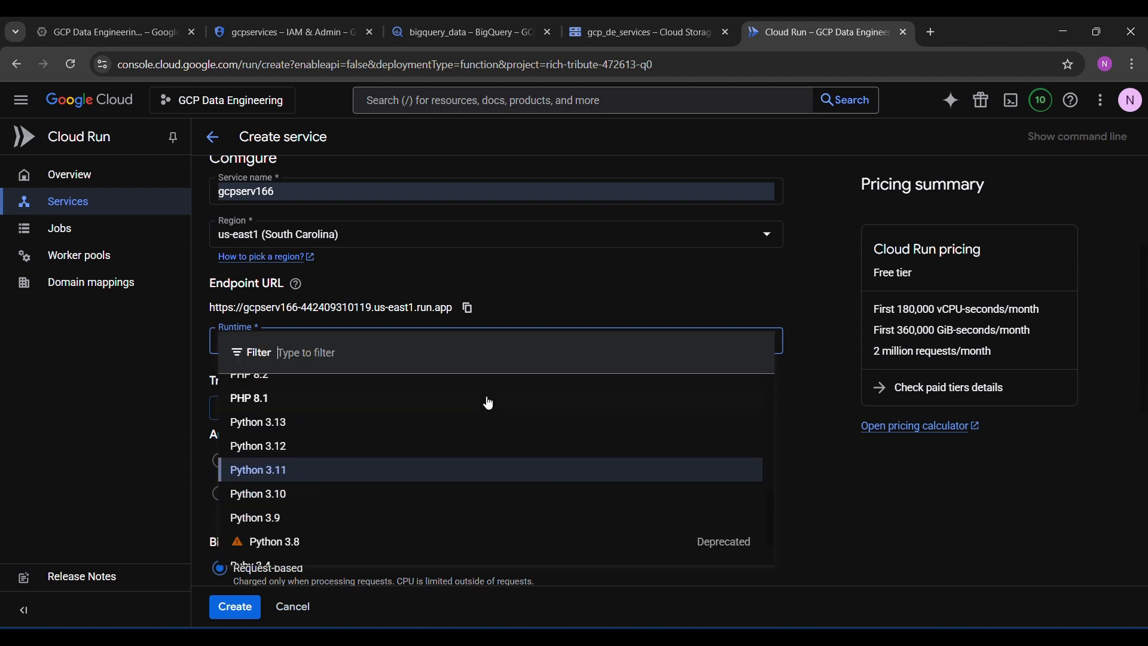
pyautogui.click(810, 401)
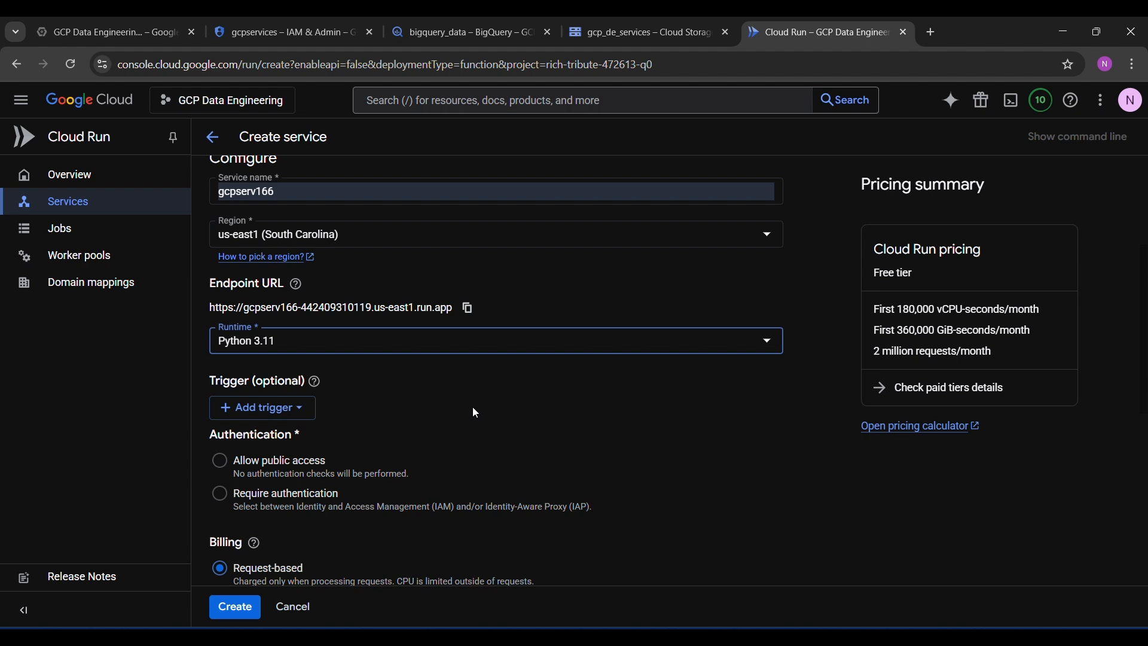
# Step: Add a Cloud Storage trigger subscribed to the gcp_de_services bucket and save it with the default compute service account
pyautogui.scroll(-1, 476, 412)
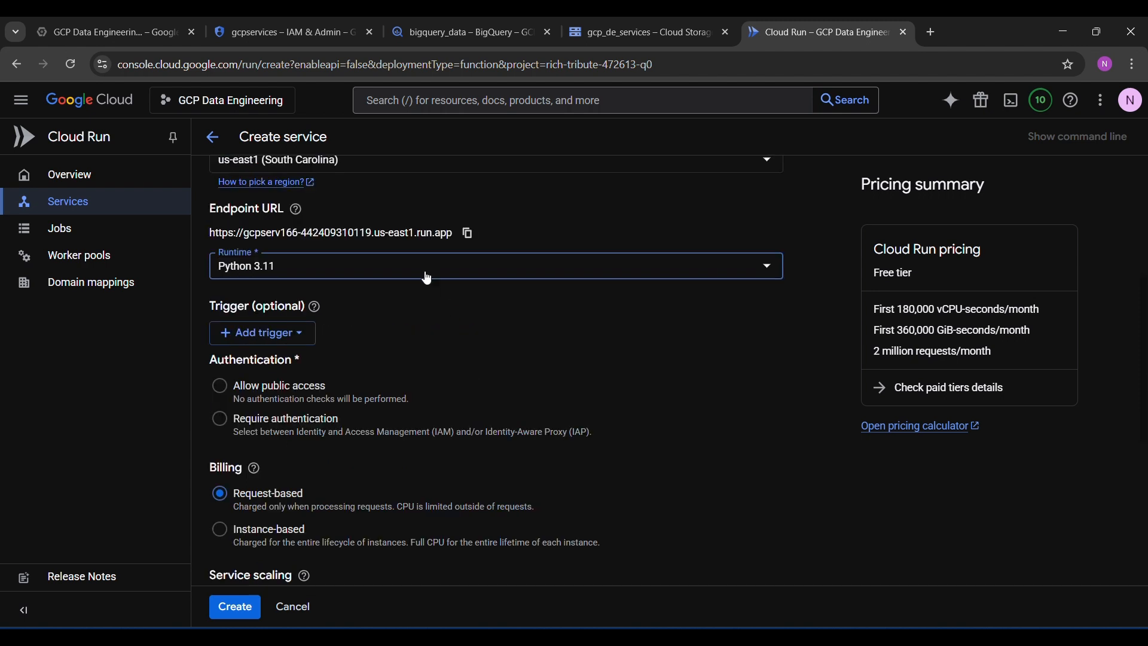
pyautogui.scroll(3, 488, 386)
pyautogui.scroll(-2, 488, 386)
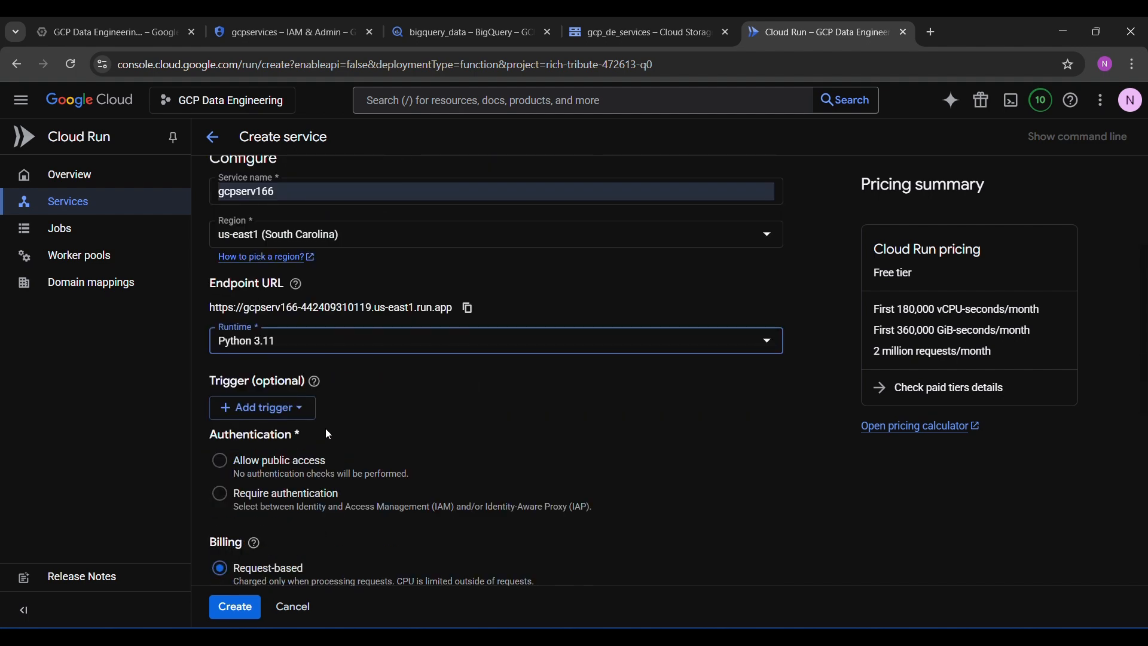
pyautogui.click(307, 416)
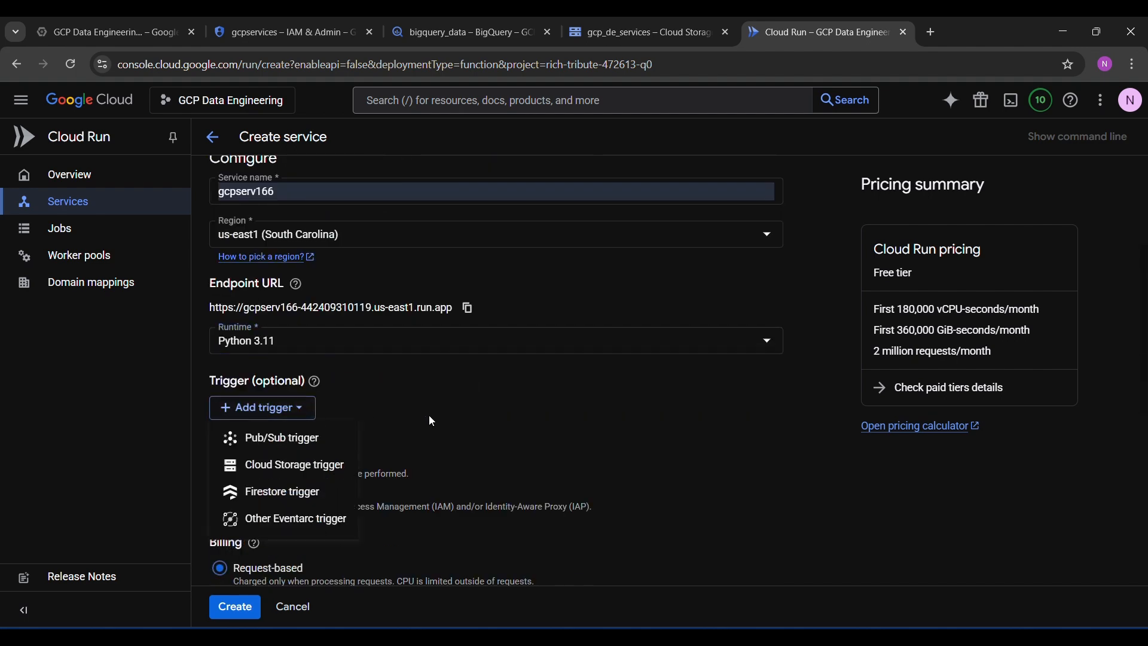
pyautogui.click(283, 467)
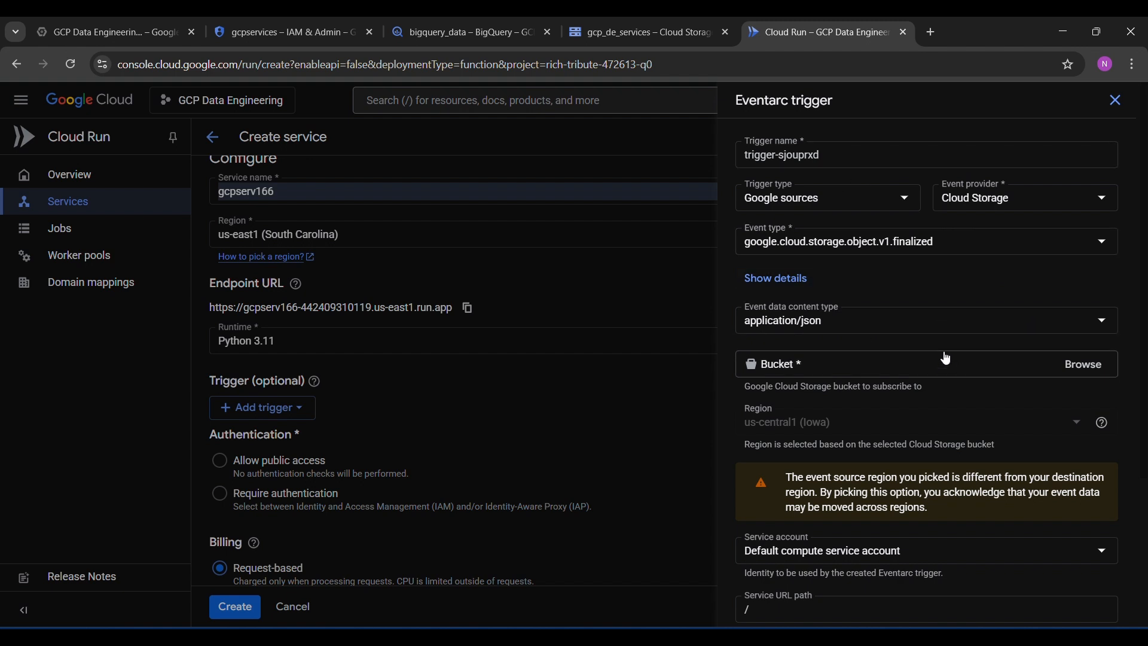
pyautogui.click(1070, 365)
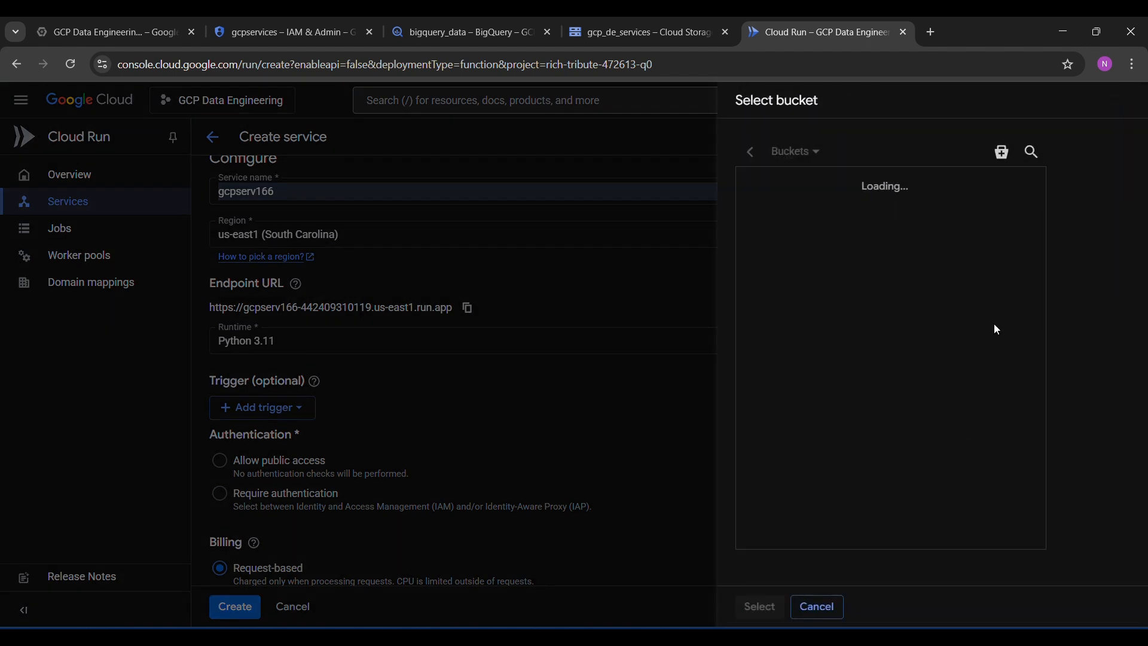
pyautogui.click(790, 254)
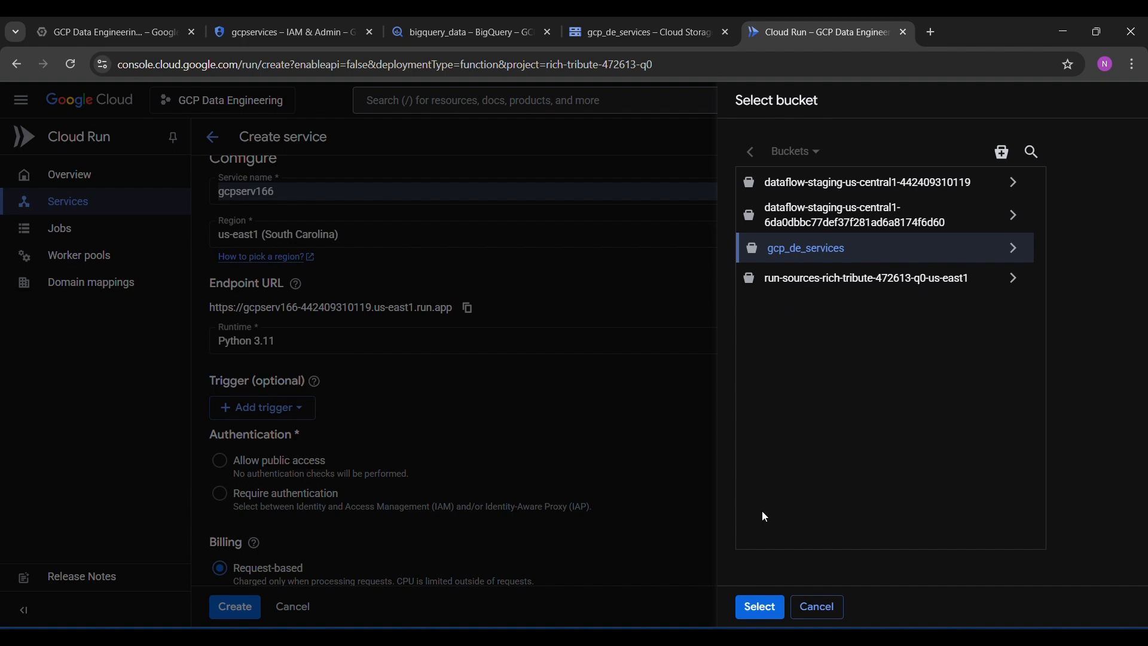
pyautogui.click(760, 607)
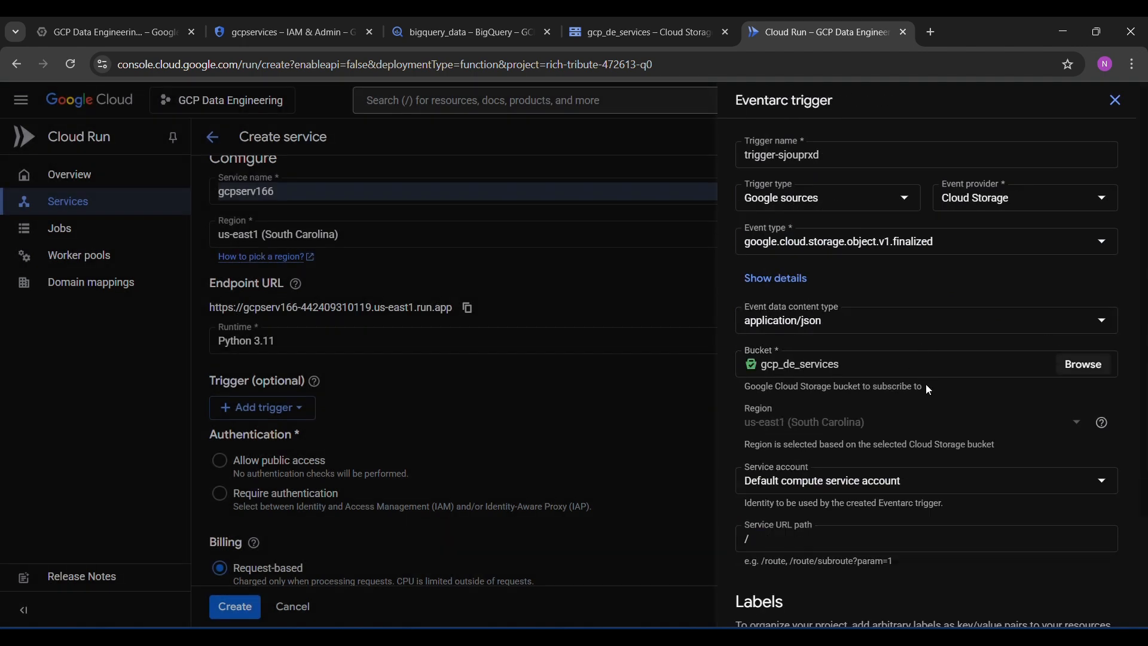
pyautogui.scroll(-2, 928, 446)
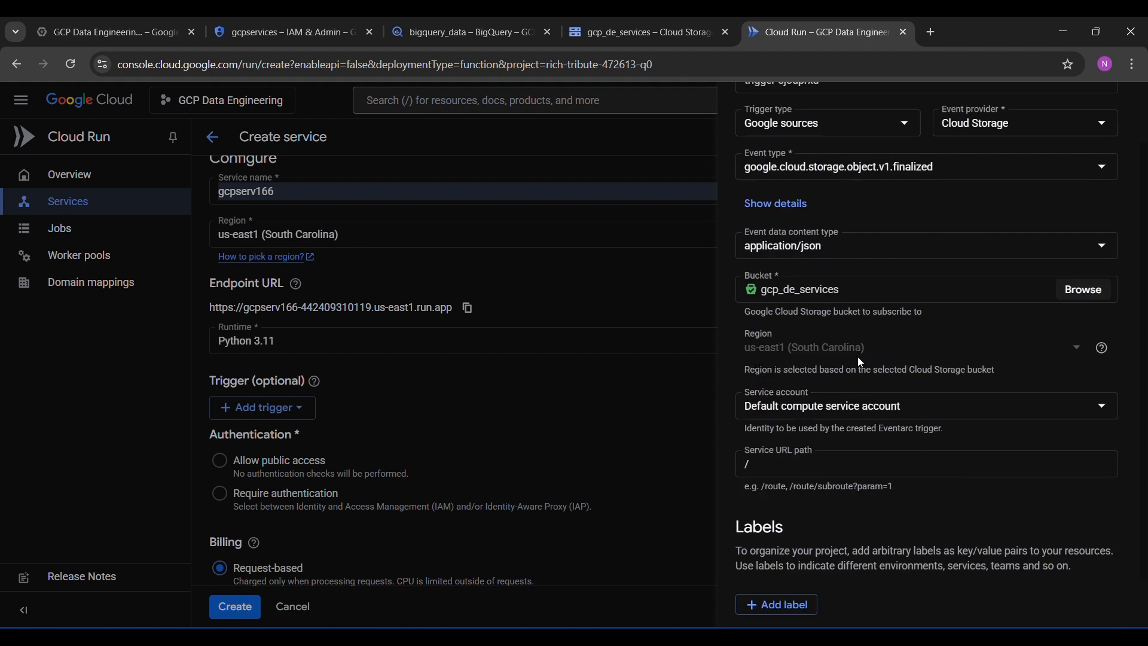
pyautogui.scroll(-1, 908, 488)
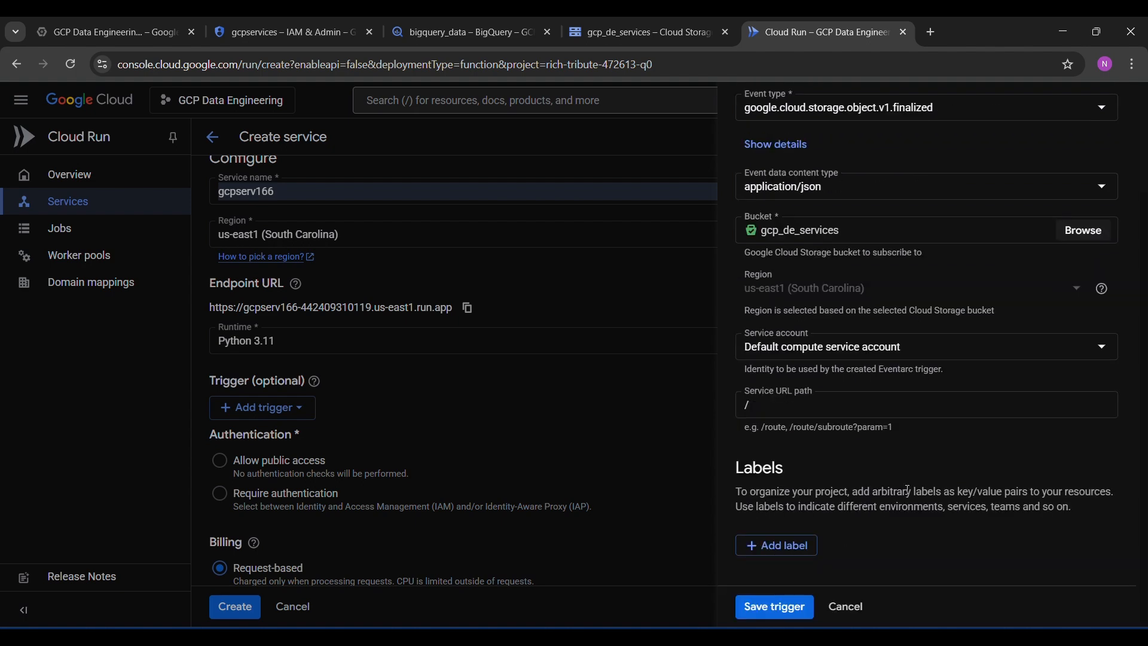
pyautogui.click(775, 608)
# Step: Review the trigger, authentication, scaling and ingress settings of the gcpserv166 service, and cancel its creation
pyautogui.scroll(-4, 704, 540)
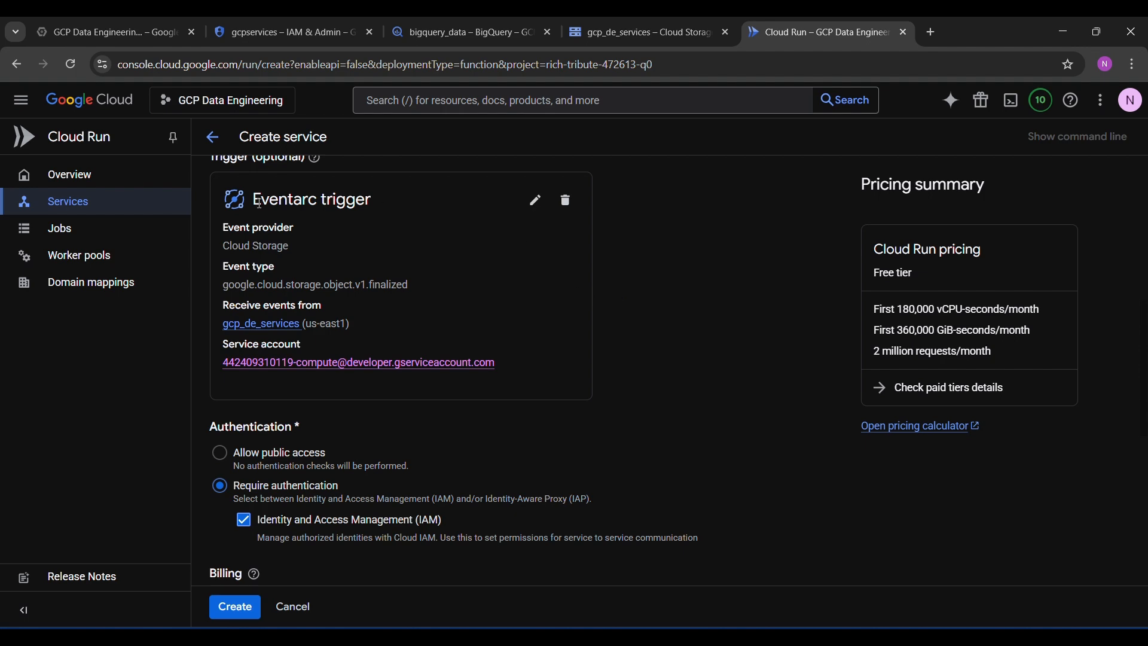
pyautogui.scroll(-6, 443, 280)
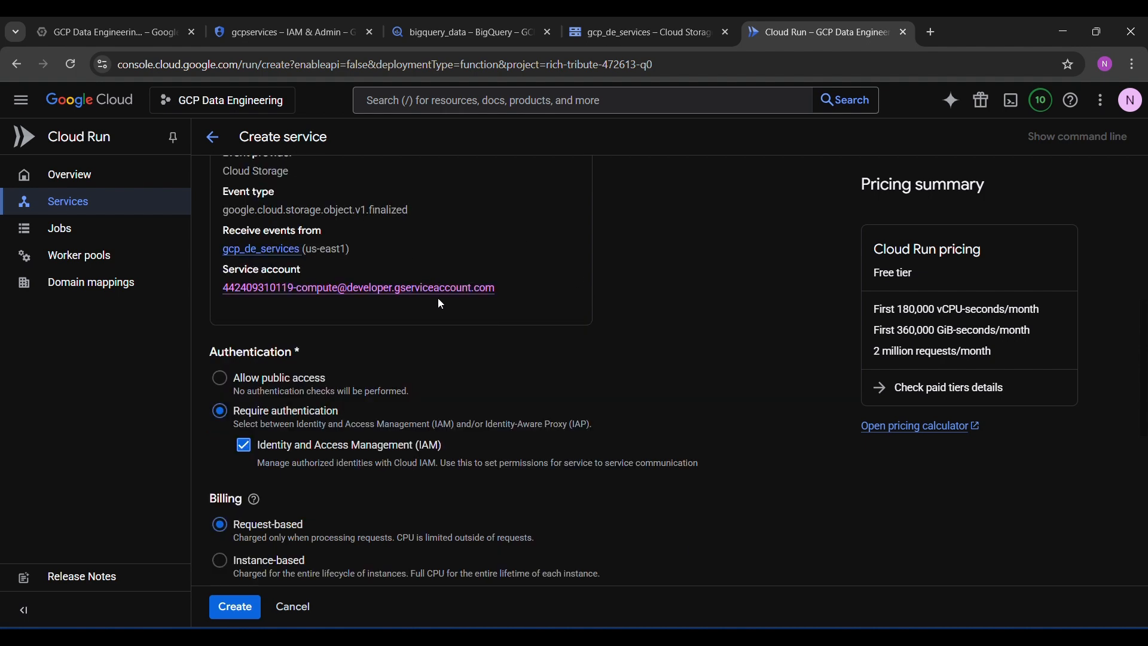
pyautogui.scroll(-1, 440, 305)
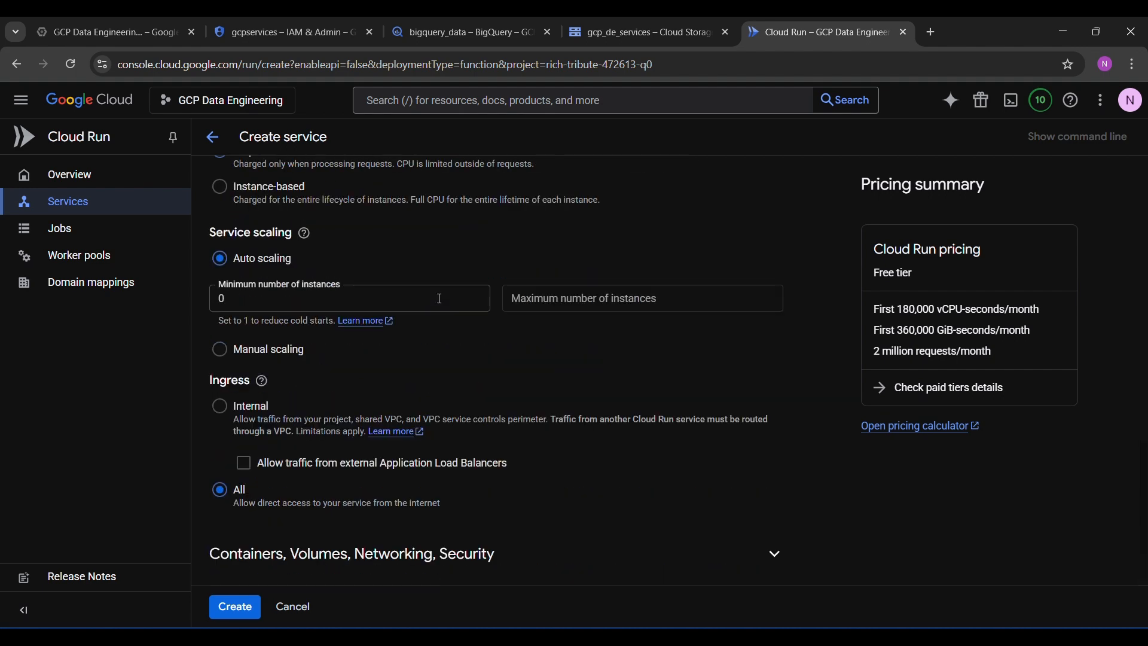
pyautogui.scroll(-1, 366, 362)
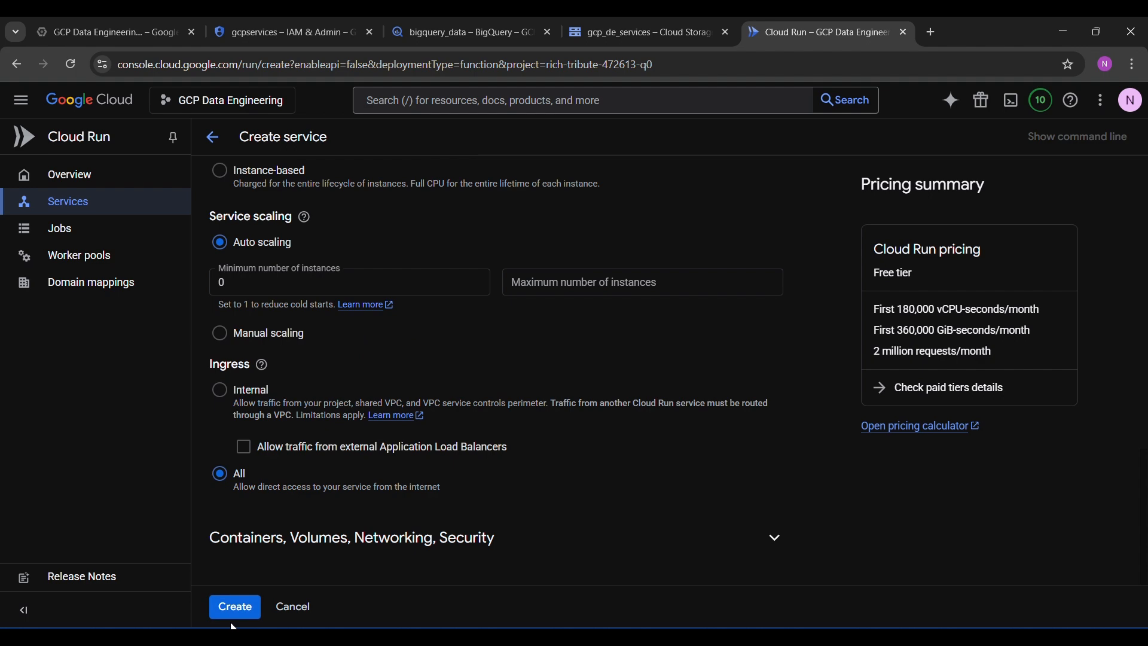
pyautogui.click(254, 610)
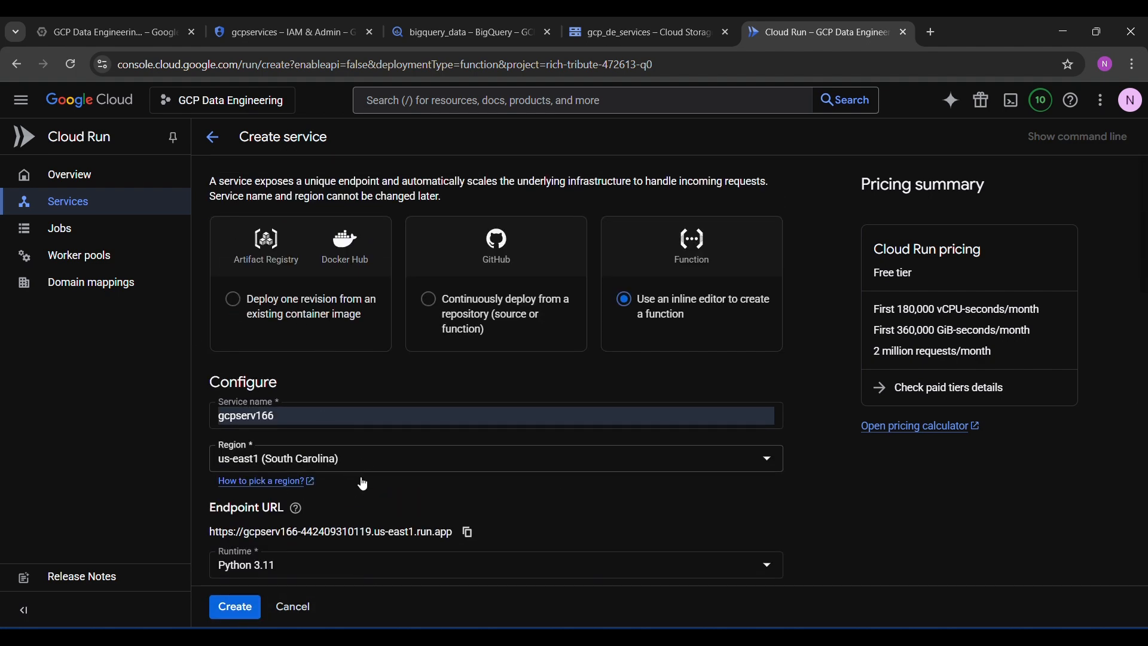
pyautogui.click(300, 612)
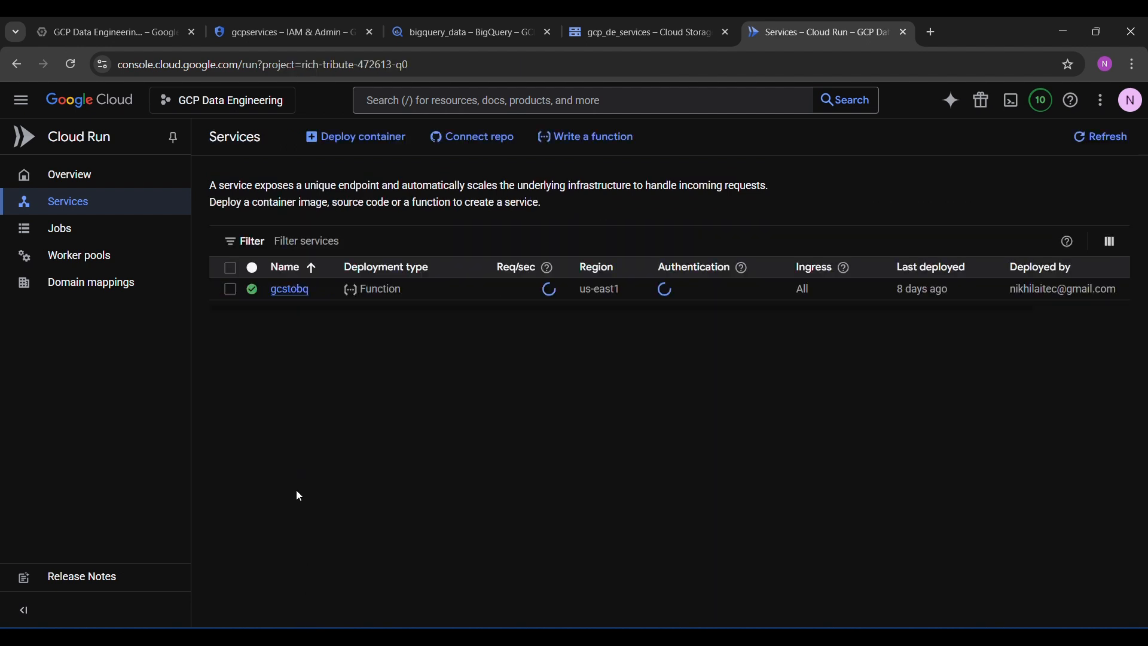
# Step: Open the source of the existing gcstobq service and read through its main.py code
pyautogui.click(300, 298)
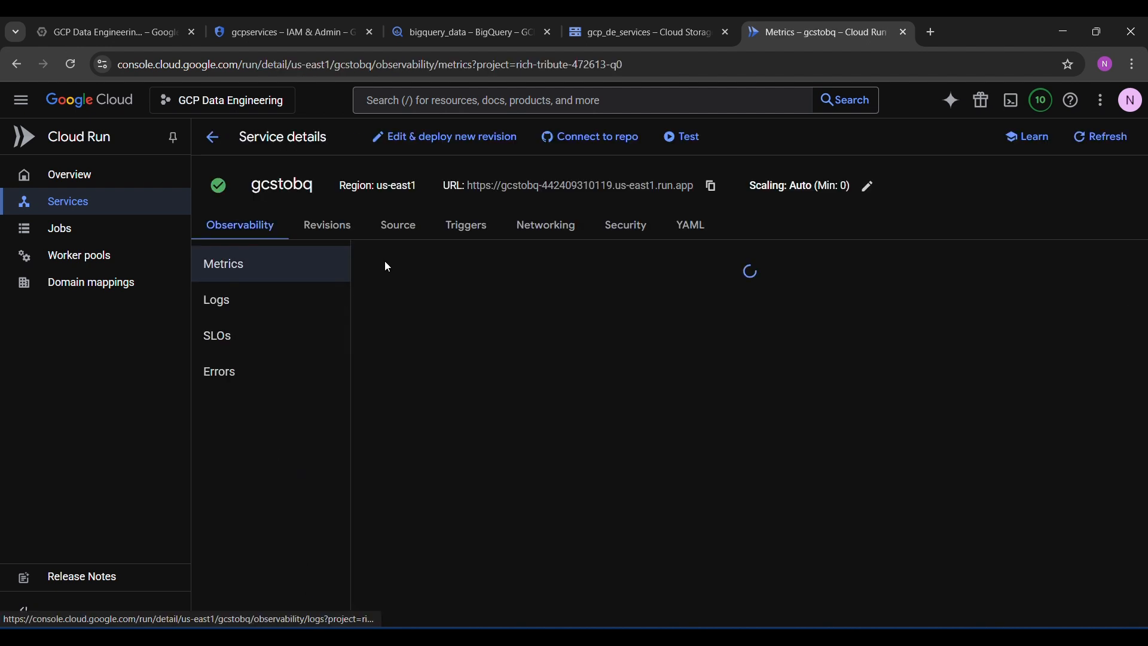
pyautogui.click(404, 231)
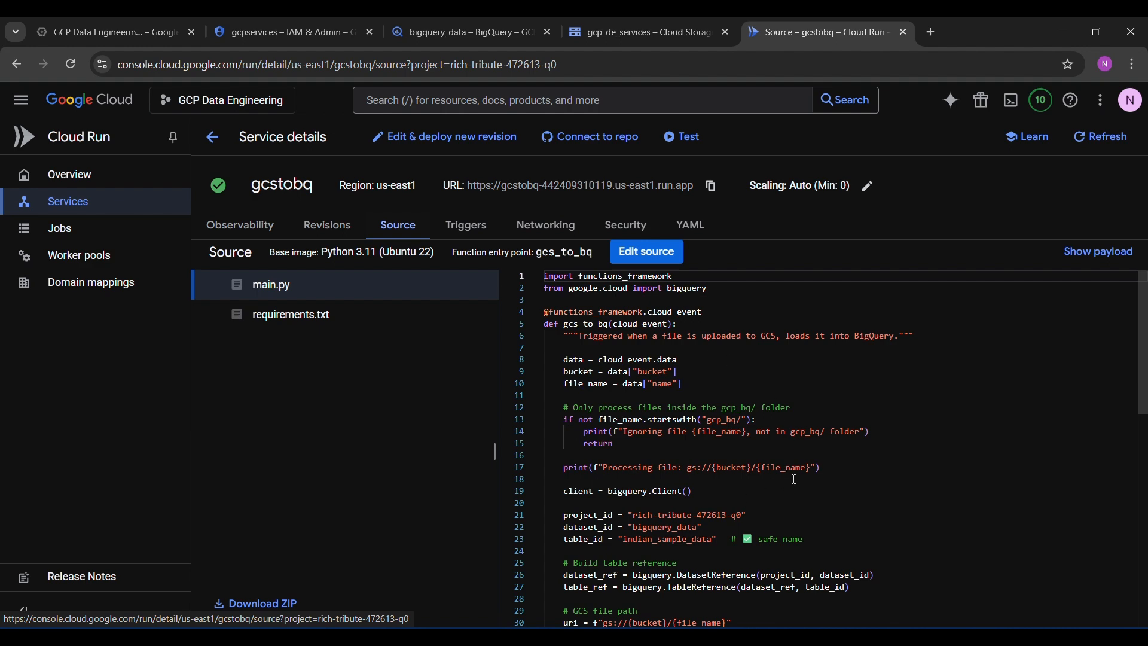
pyautogui.scroll(-6, 798, 478)
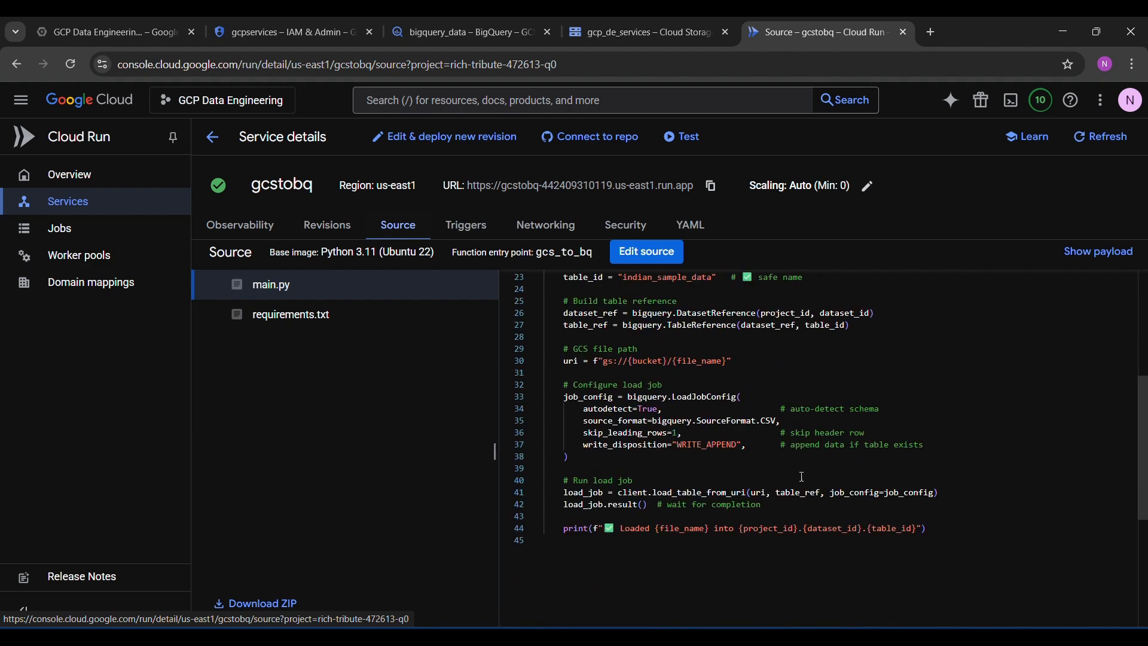
pyautogui.scroll(6, 802, 477)
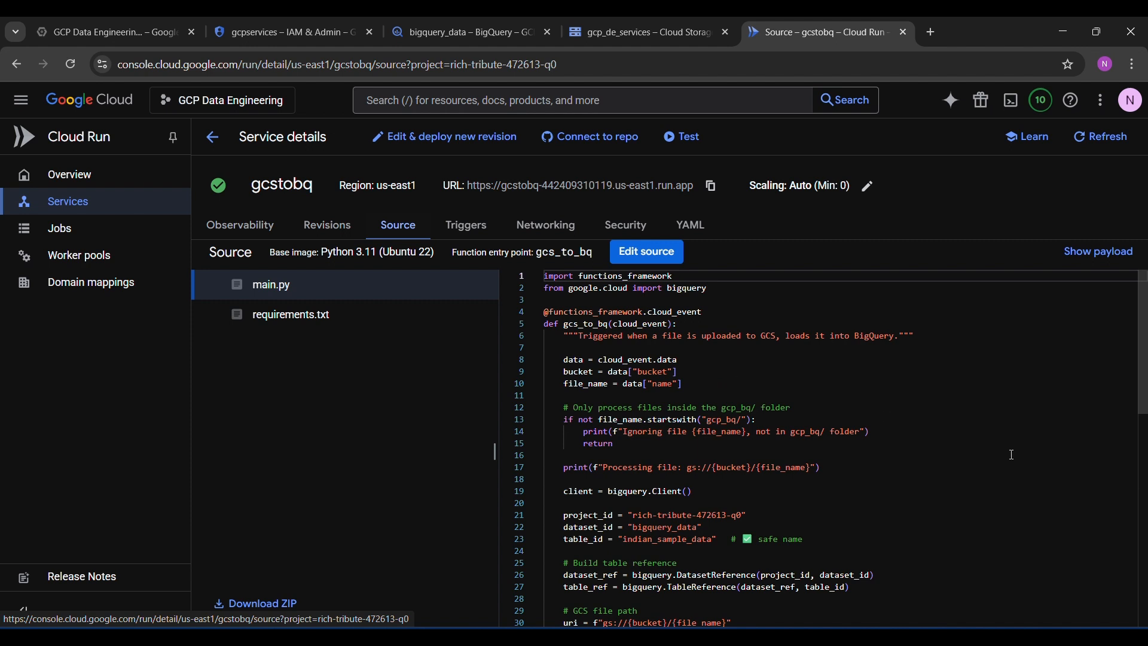
# Step: Switch to Notepad and examine the pipeline diagram from GCS bucket to BigQuery table, highlighting the cloud function stage
pyautogui.hotkey('alt', 'Tab')
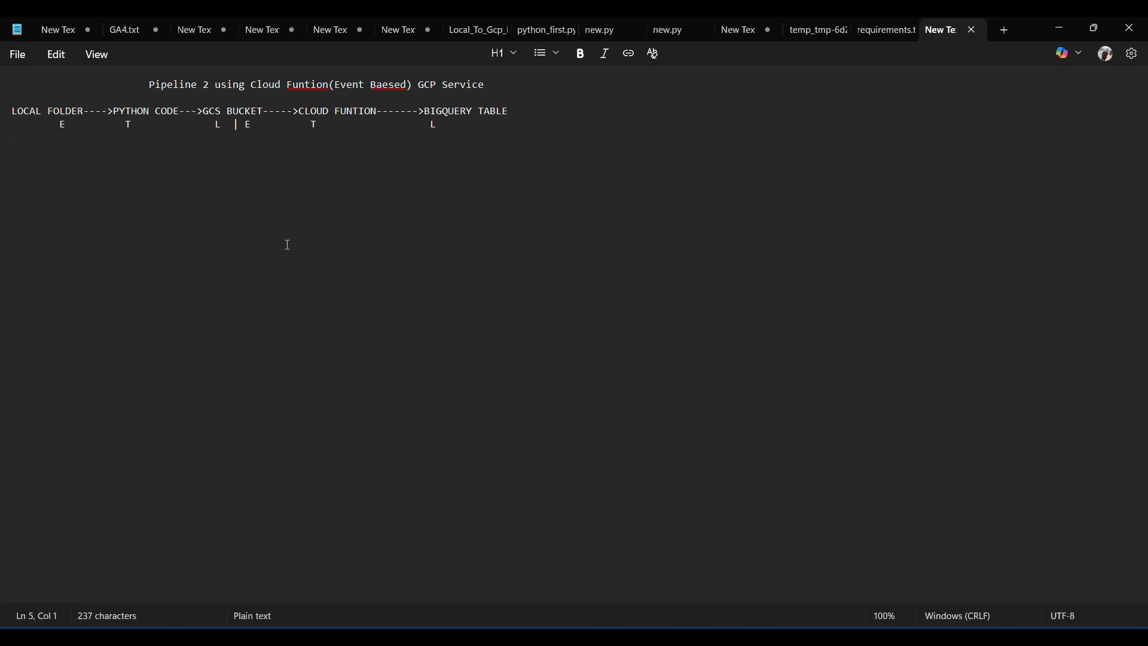
pyautogui.moveTo(203, 111); pyautogui.dragTo(511, 110)
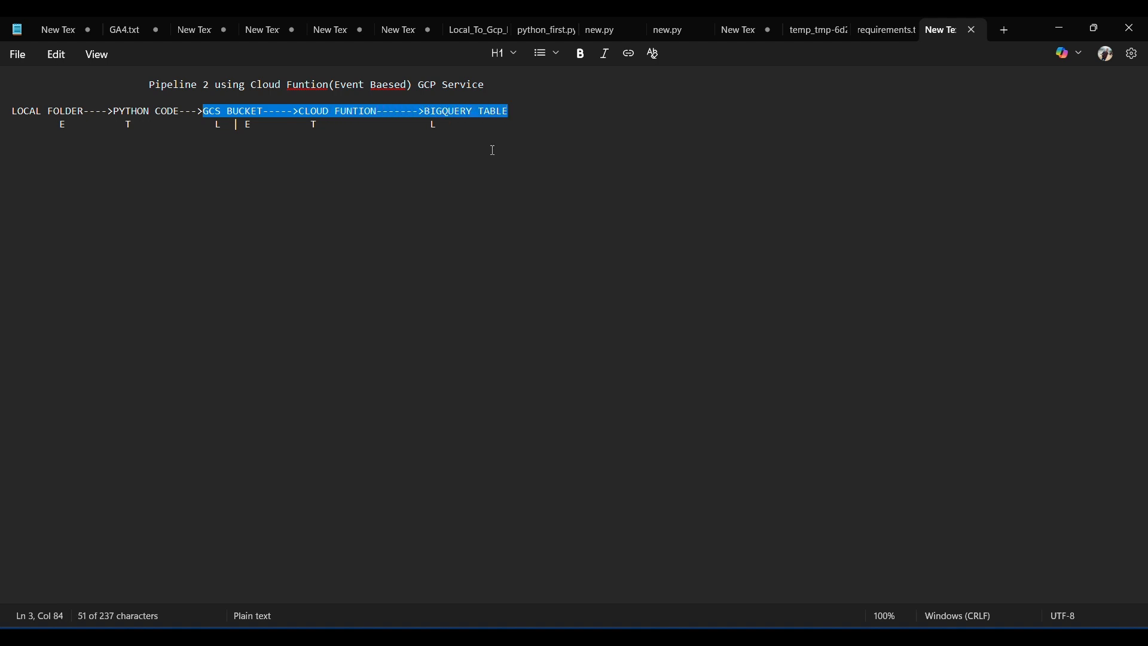
pyautogui.click(307, 140)
pyautogui.click(299, 110)
pyautogui.moveTo(299, 110); pyautogui.dragTo(377, 112)
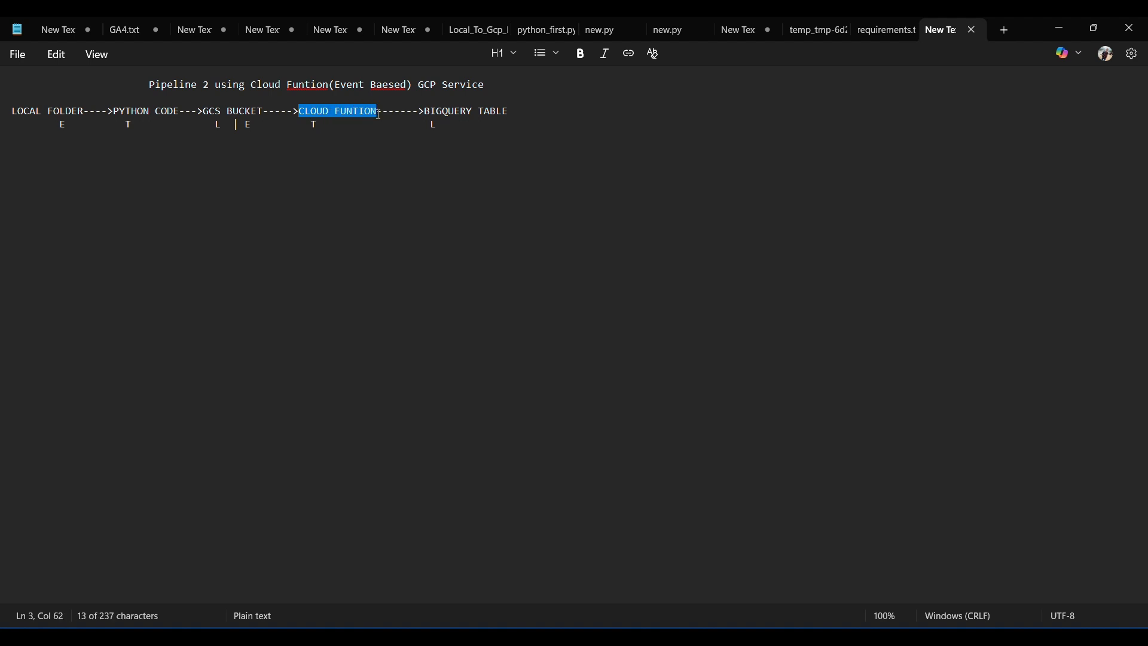
pyautogui.click(366, 148)
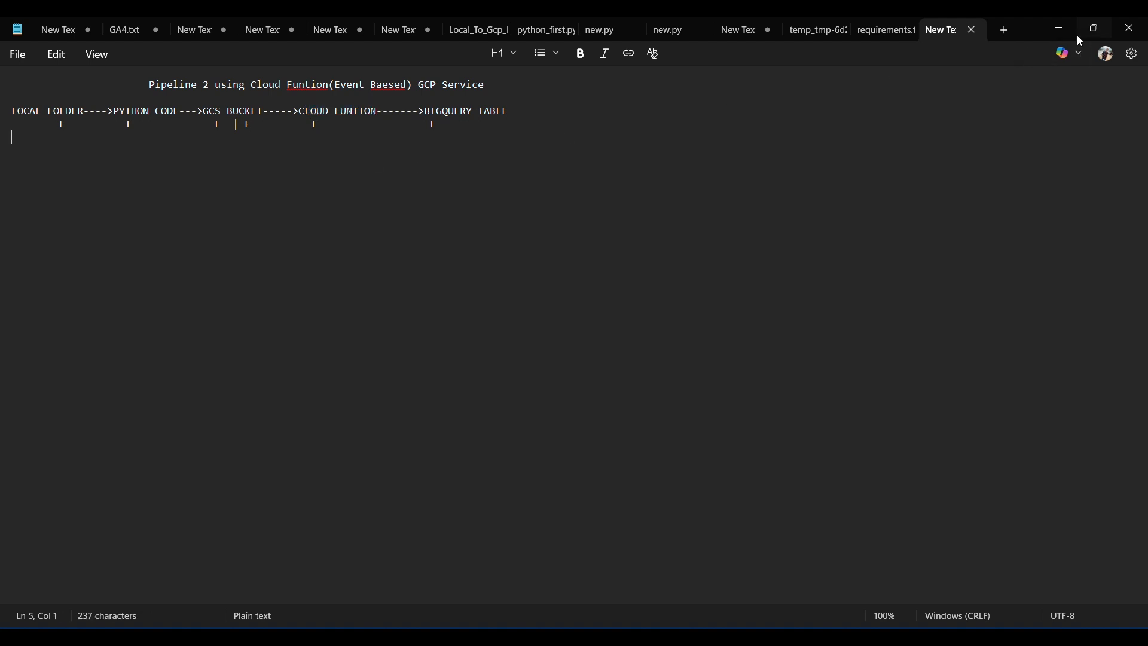
# Step: Return to Cloud Run in the browser, examine the gcstobq service's main.py and requirements.txt, and go back to the services list
pyautogui.click(1063, 27)
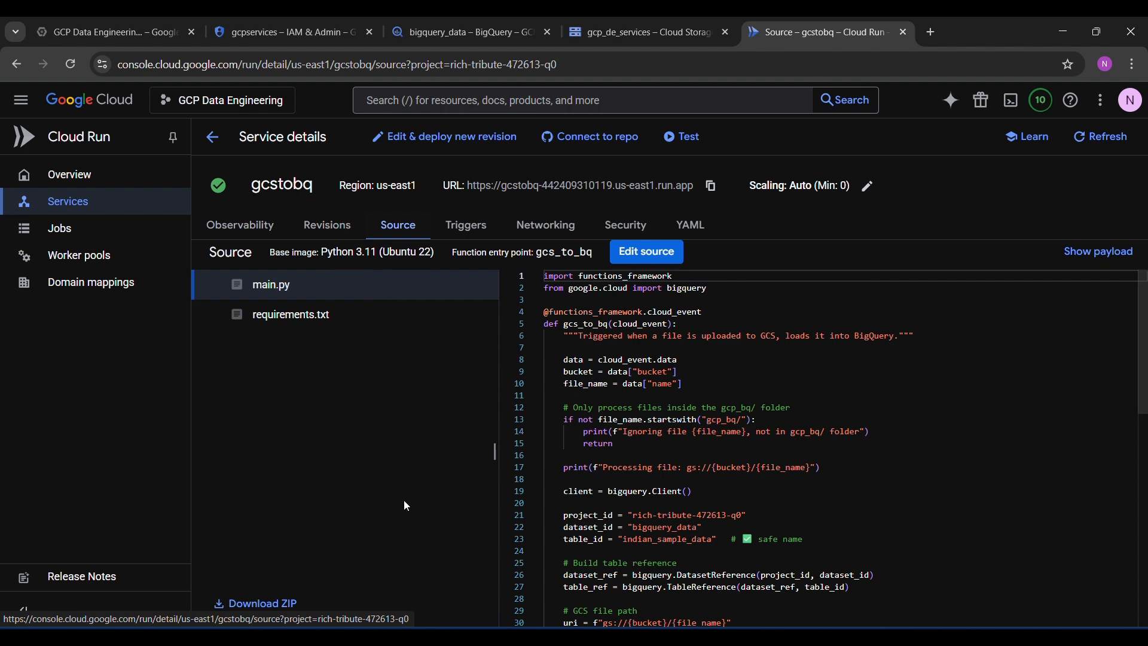
pyautogui.scroll(-5, 711, 414)
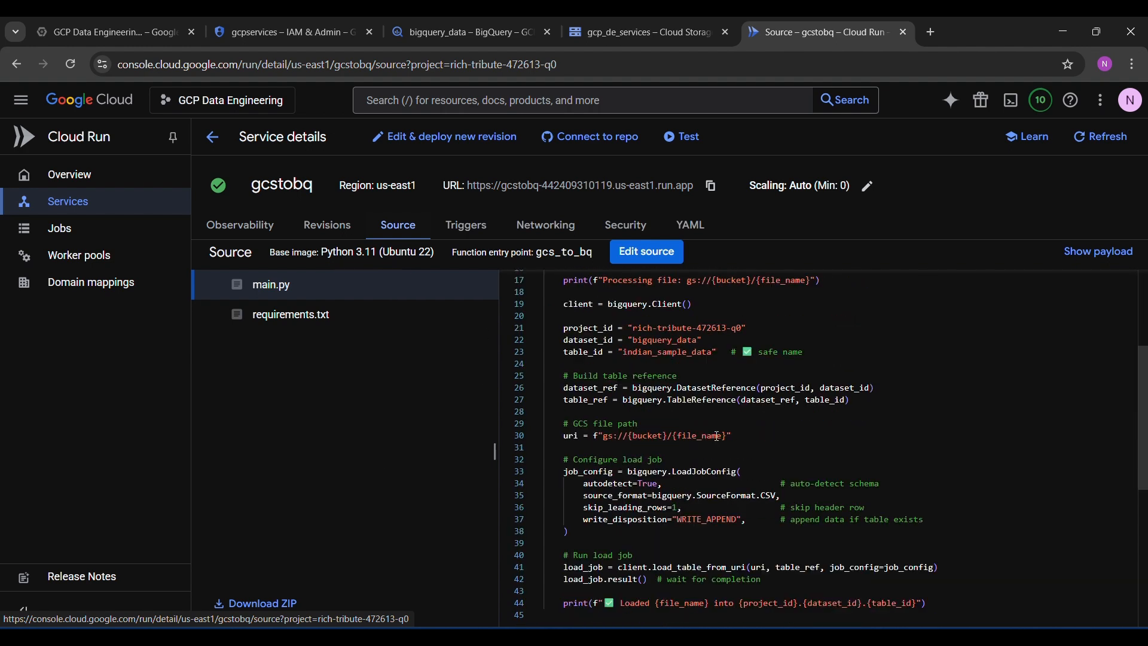
pyautogui.scroll(5, 717, 436)
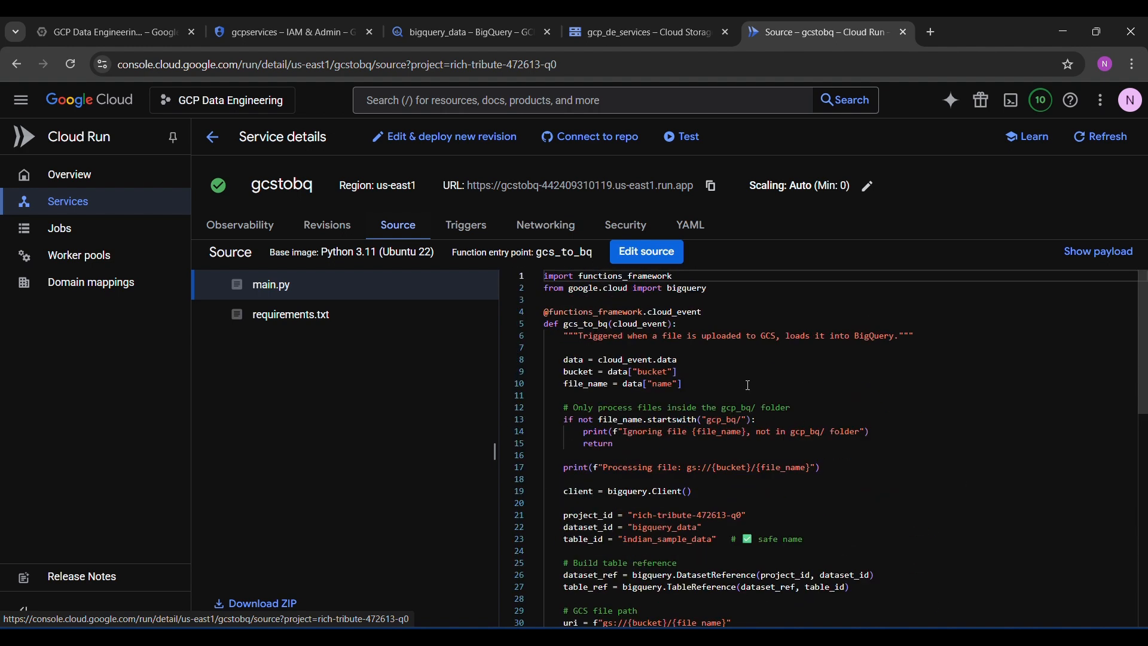
pyautogui.click(349, 323)
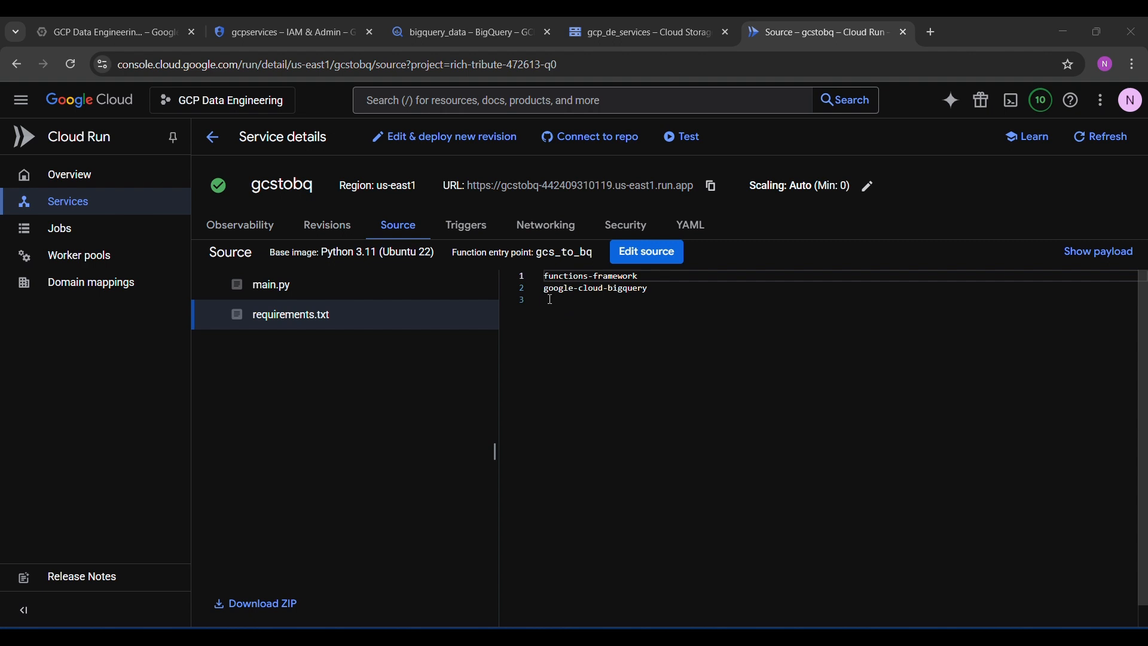
pyautogui.click(352, 298)
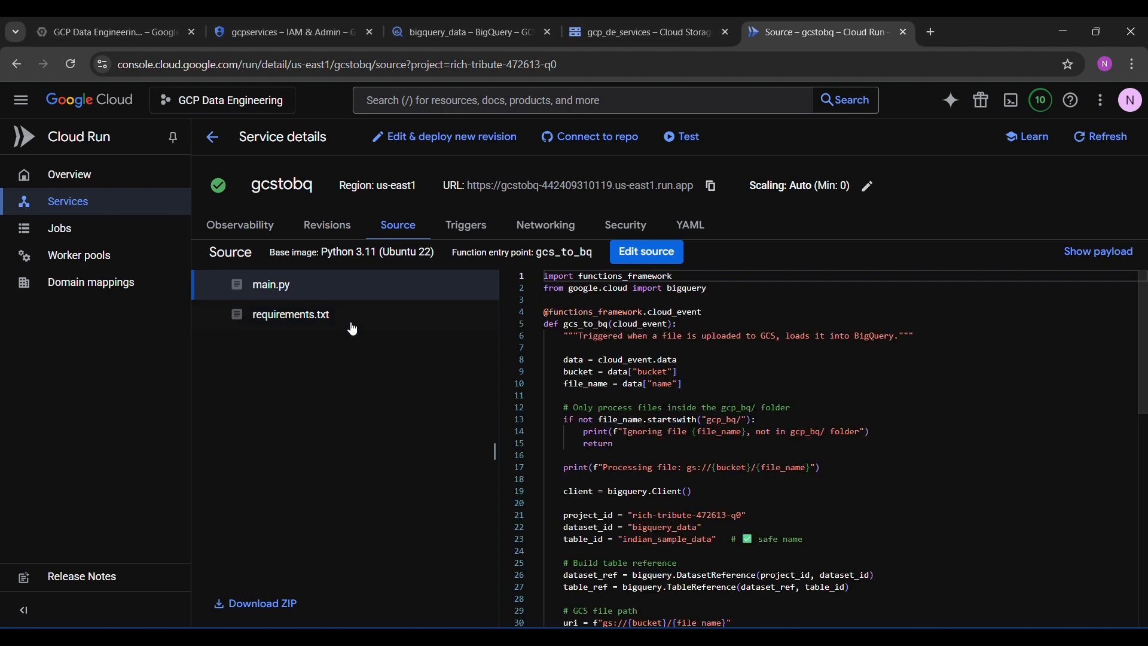
pyautogui.click(349, 320)
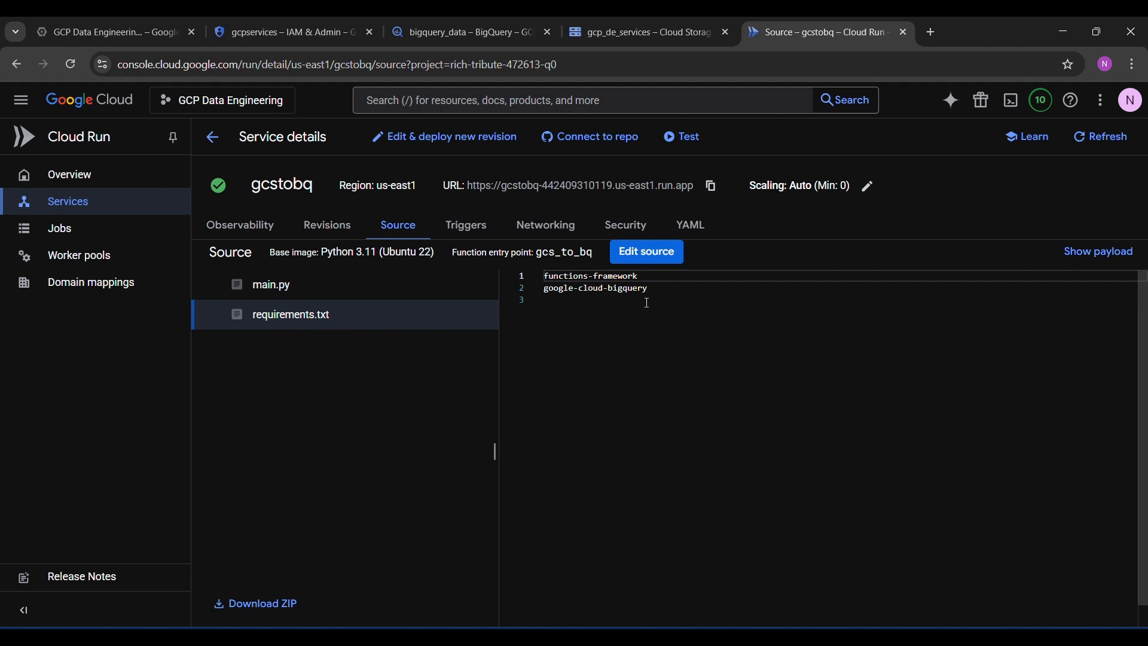
pyautogui.click(395, 295)
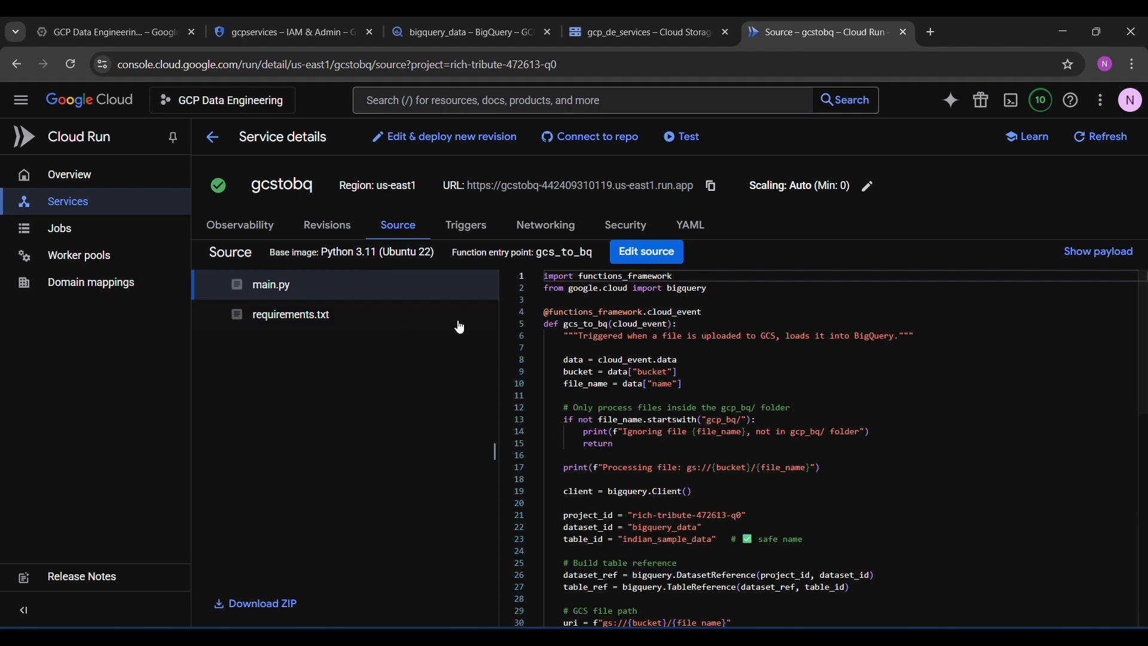
pyautogui.click(263, 321)
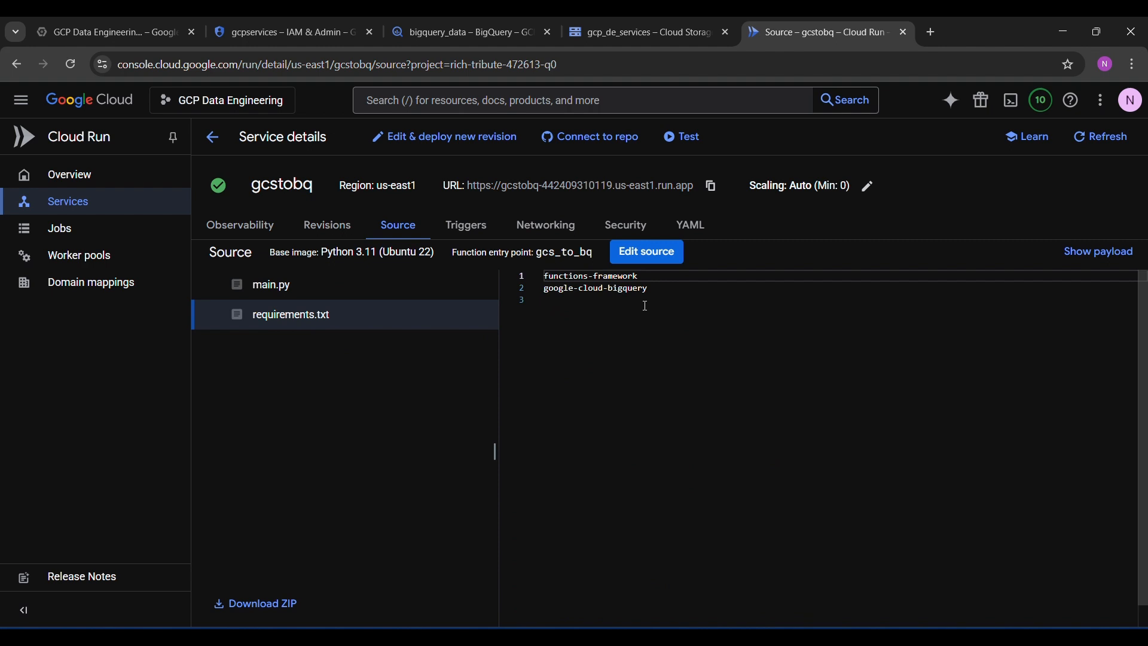
pyautogui.click(396, 294)
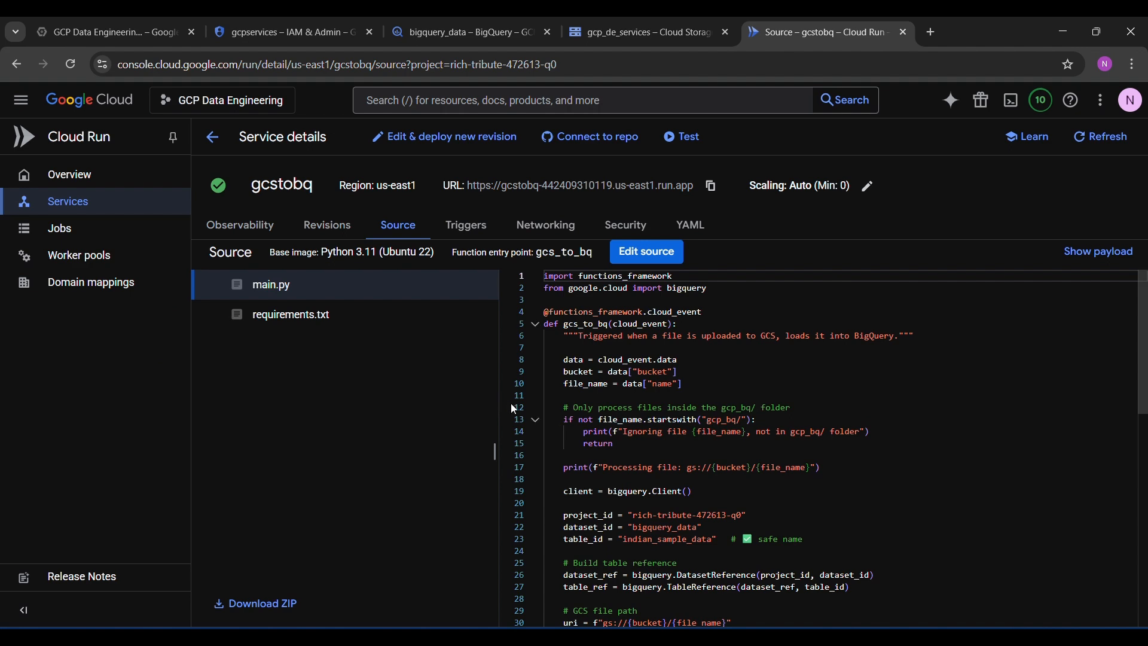
pyautogui.scroll(-5, 510, 403)
pyautogui.scroll(5, 511, 403)
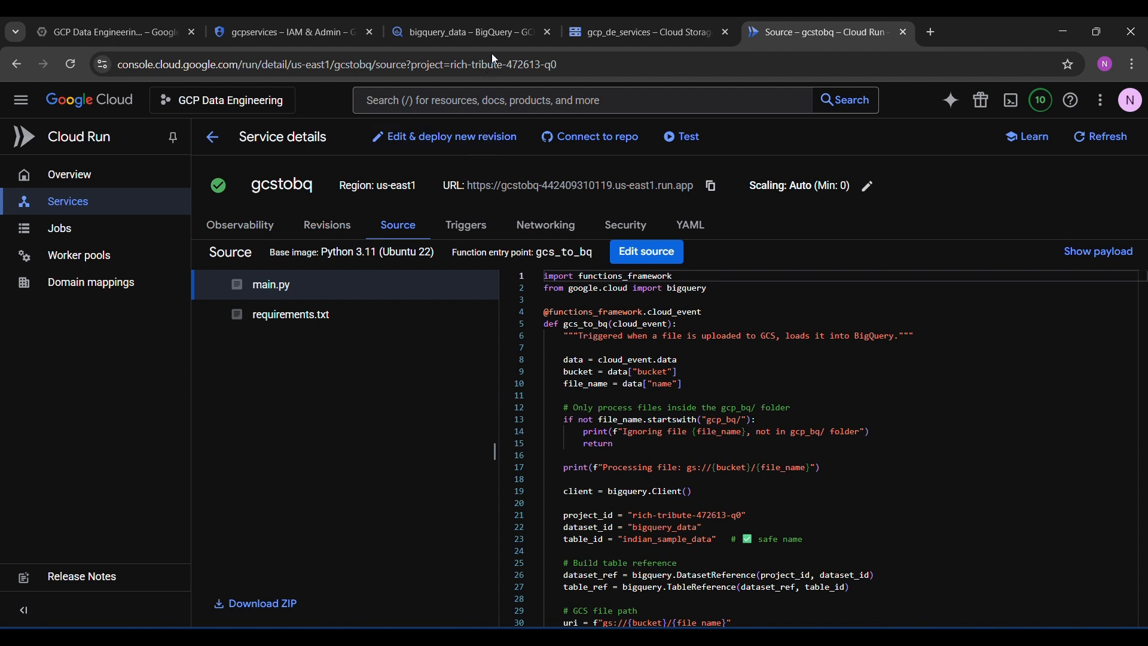
pyautogui.click(212, 140)
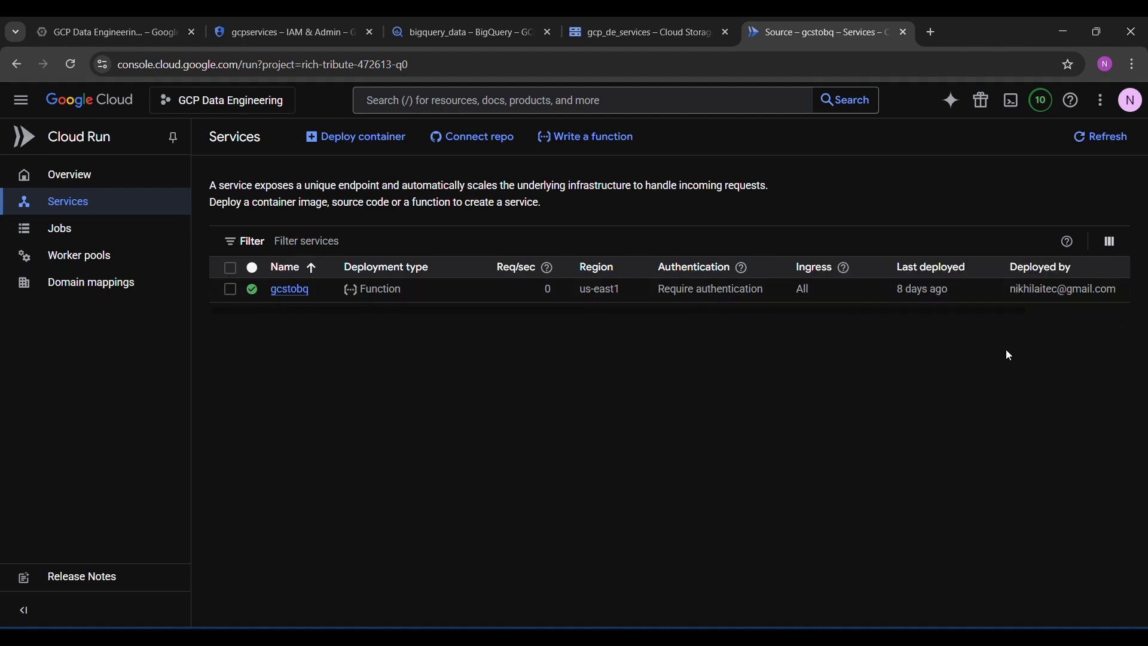
# Step: Open the indian_sample_data table of the bigquery_data dataset in BigQuery and view its schema, glancing at the Notepad pipeline diagram
pyautogui.click(448, 43)
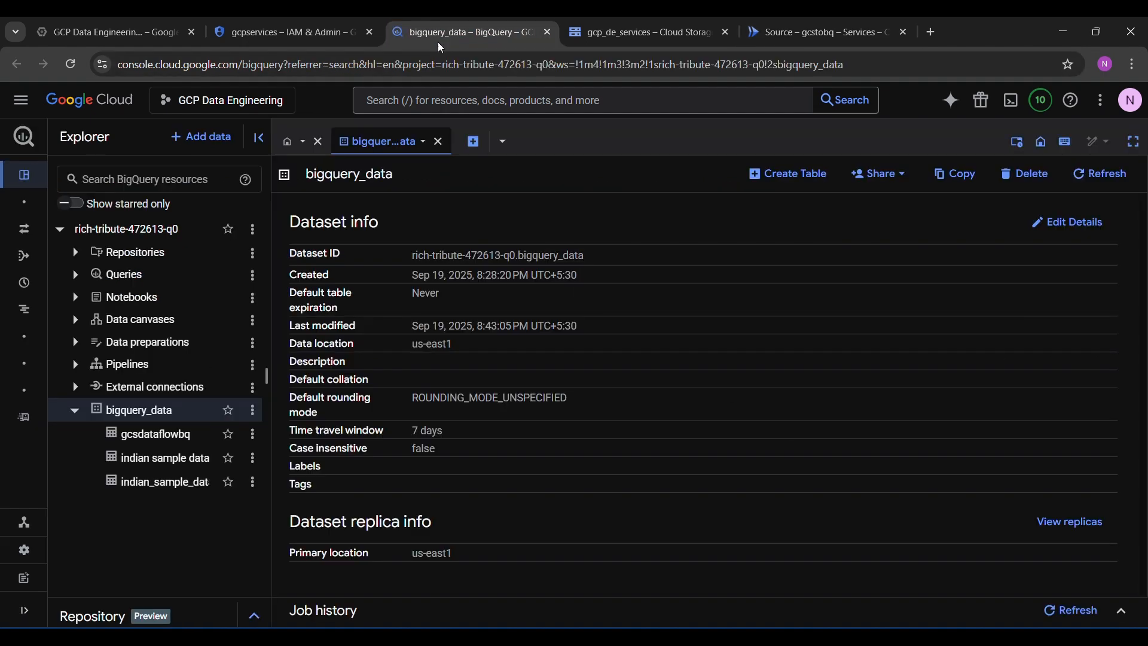
pyautogui.click(156, 496)
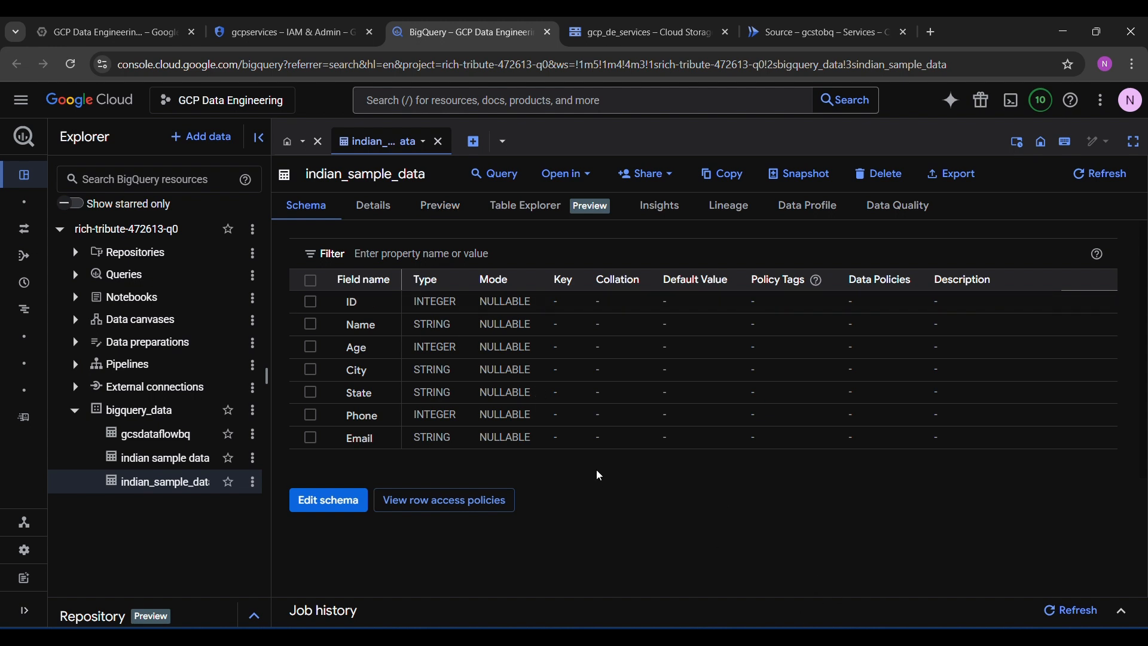
pyautogui.click(839, 636)
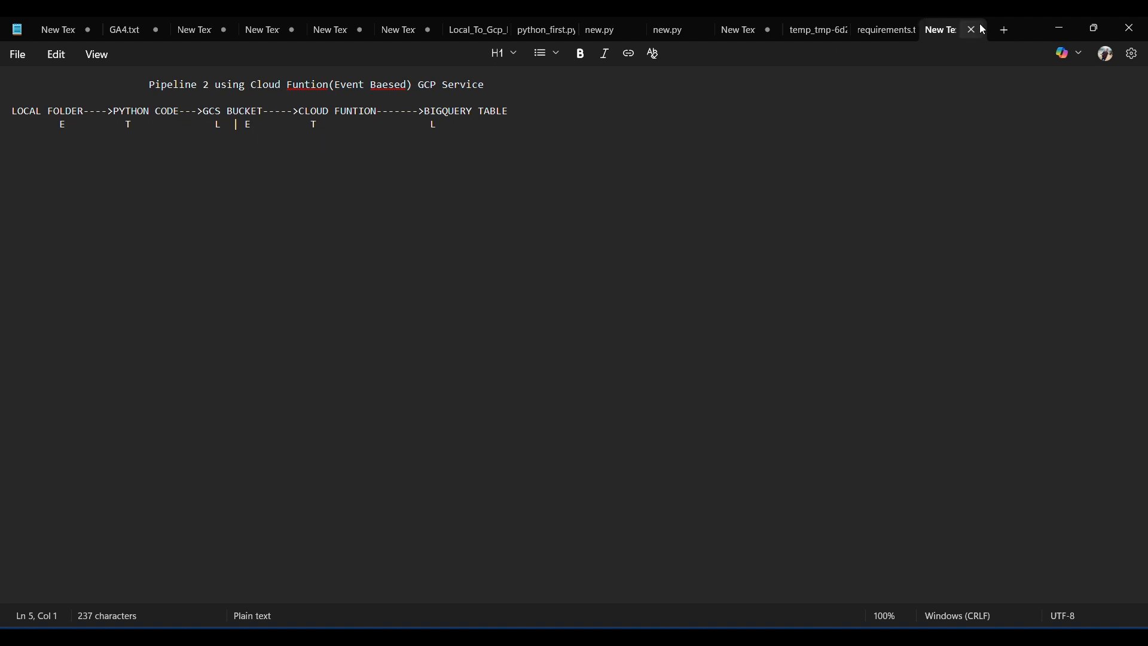
pyautogui.click(1058, 28)
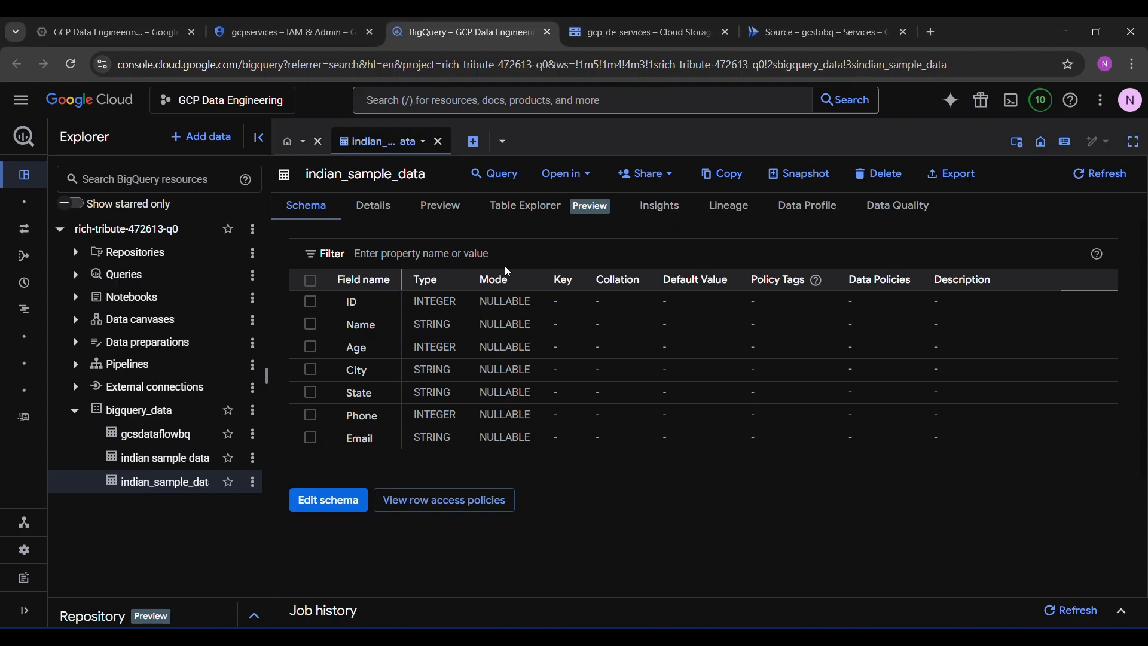
# Step: Check the indian_sample_data table's last modified time and previewed row total, and look at the source files in the gcp_bq bucket folder
pyautogui.click(384, 214)
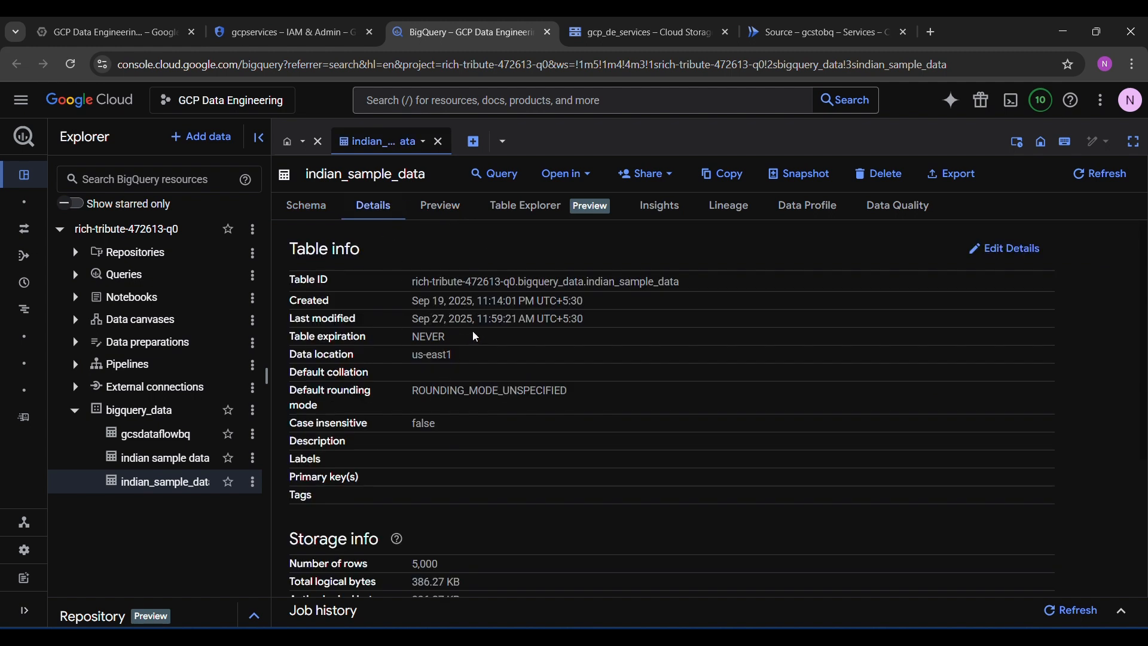
pyautogui.moveTo(477, 320); pyautogui.dragTo(521, 320)
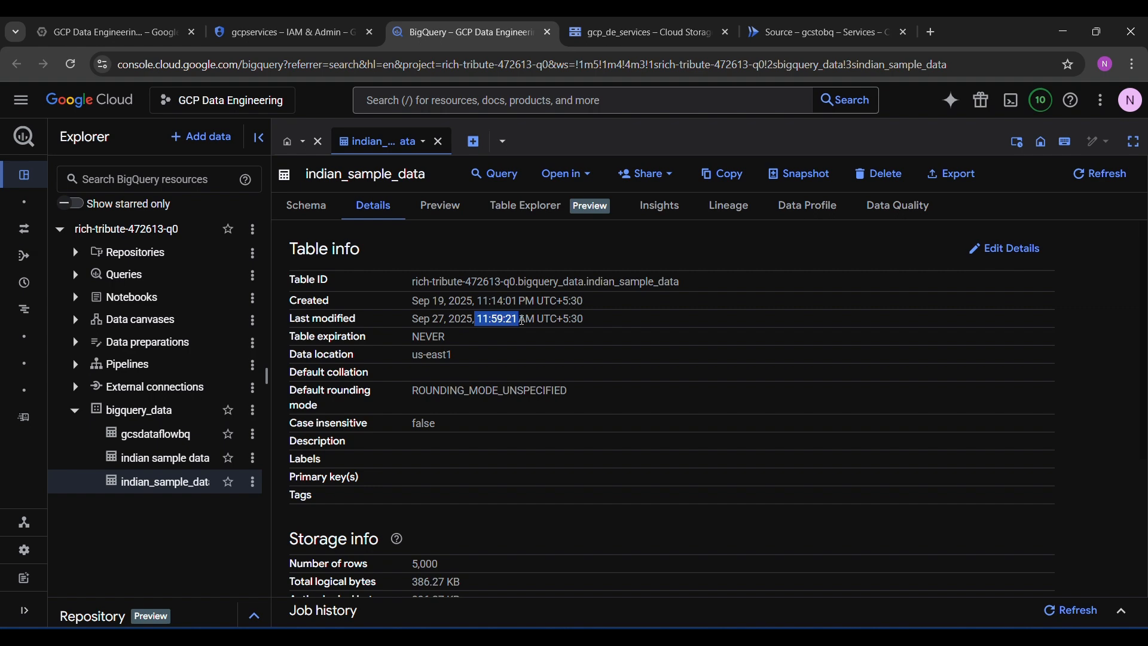
pyautogui.click(428, 220)
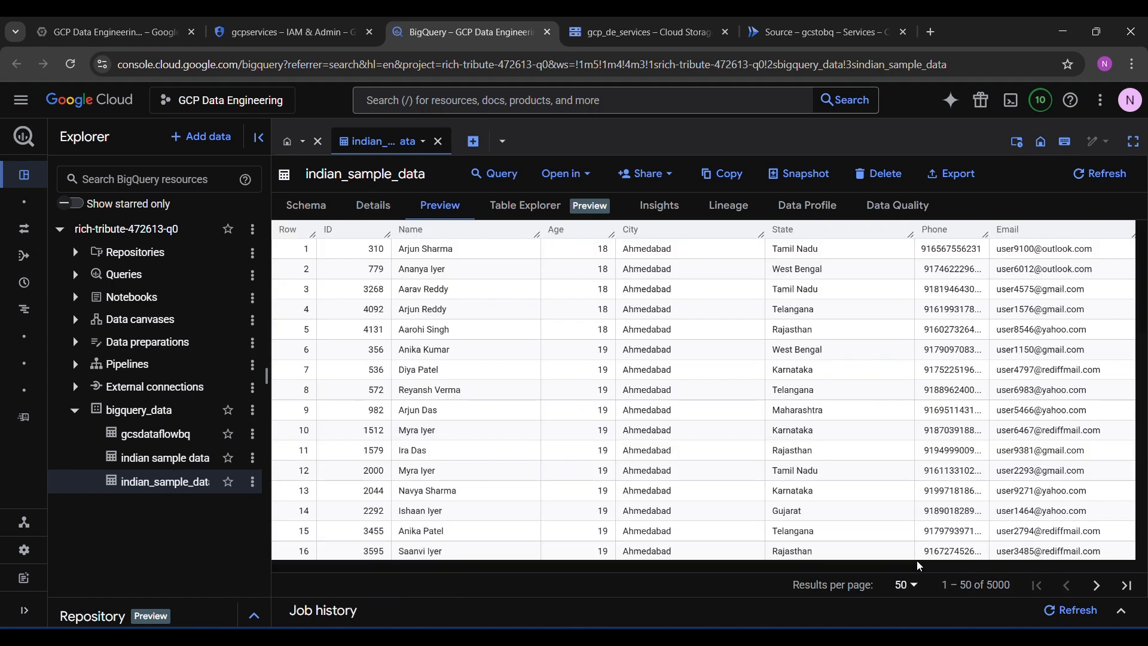
pyautogui.moveTo(1010, 585); pyautogui.dragTo(984, 585)
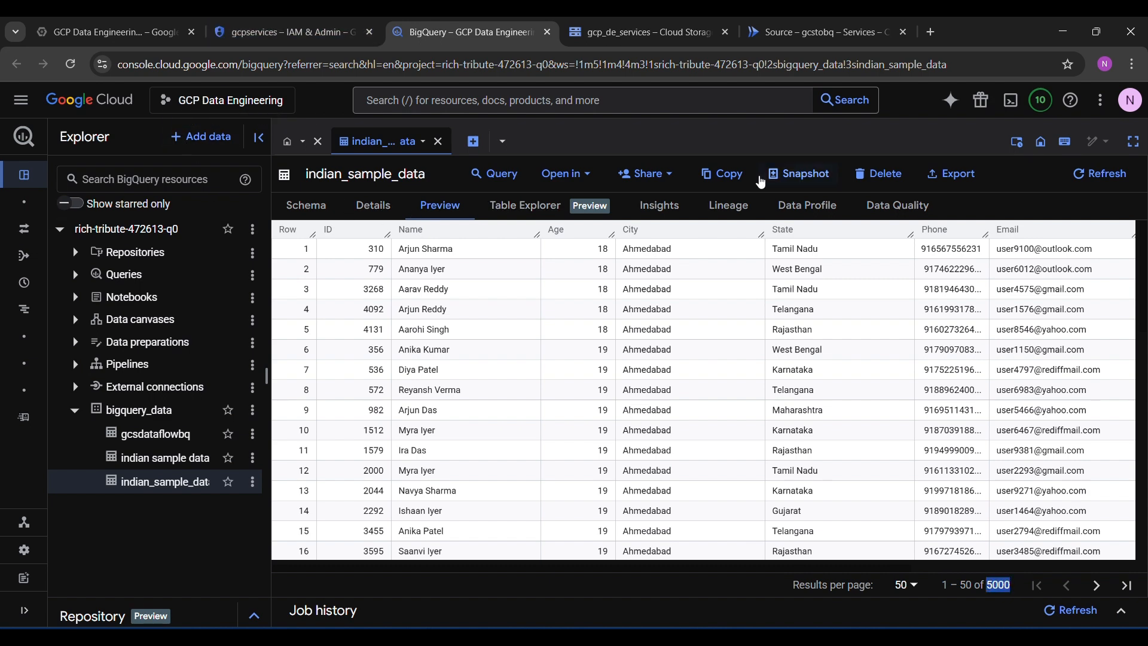
pyautogui.hotkey('ctrl', 'Tab')
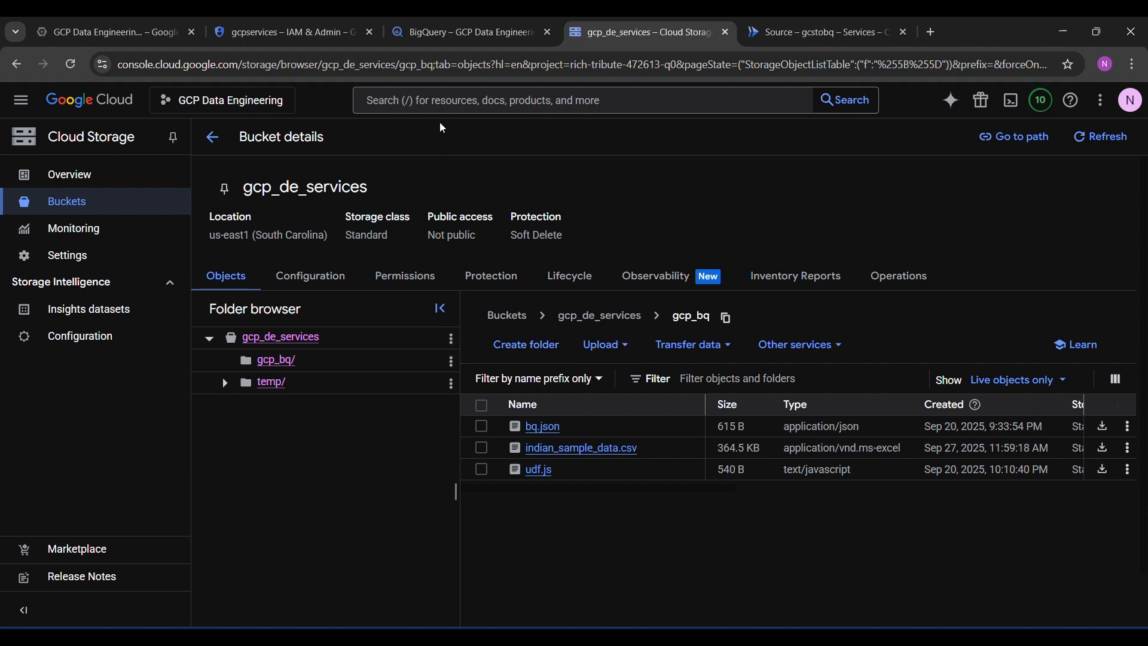
pyautogui.click(469, 35)
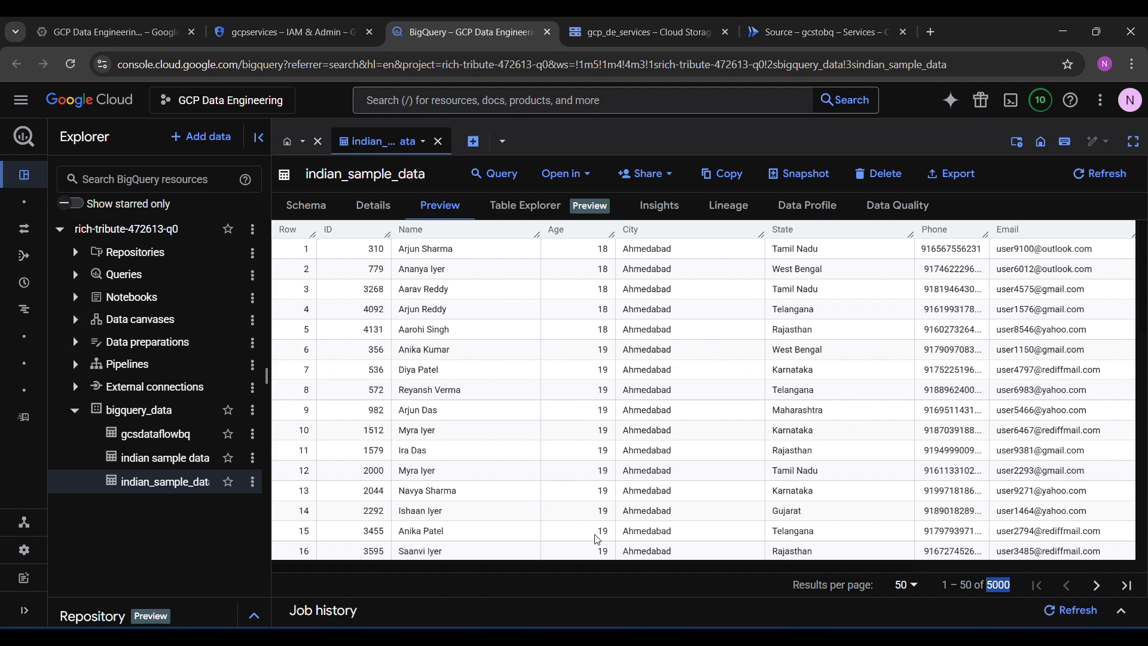
# Step: Query all columns of indian_sample_data with SELECT * and a limit of 1000, run it, and look through the result rows
pyautogui.click(495, 174)
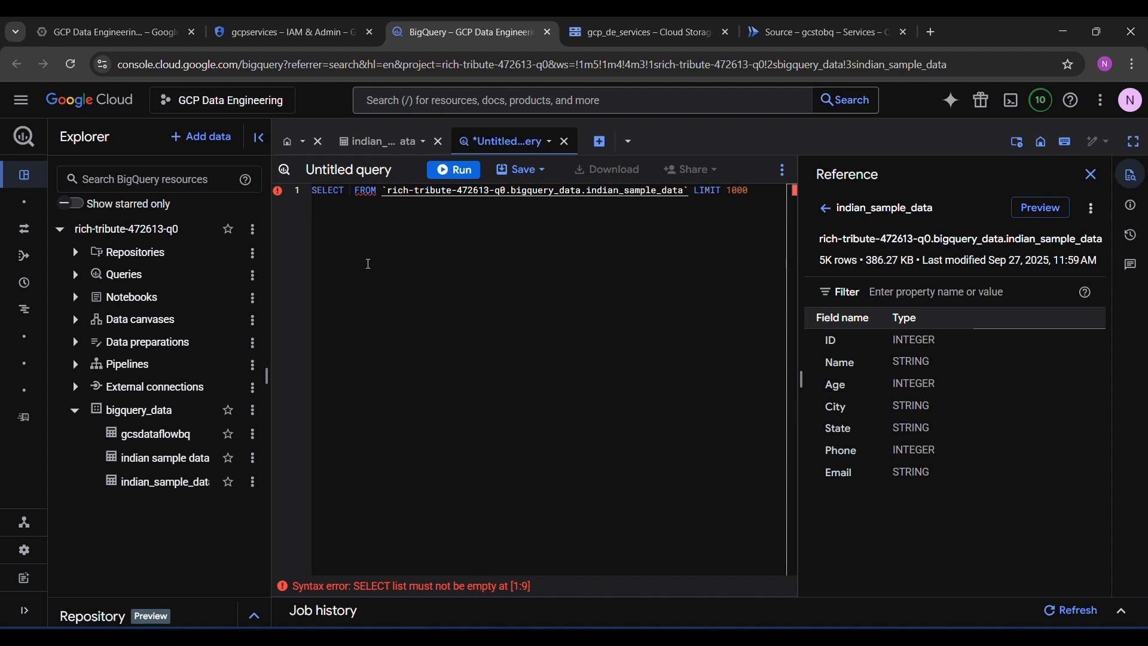
pyautogui.write('*')
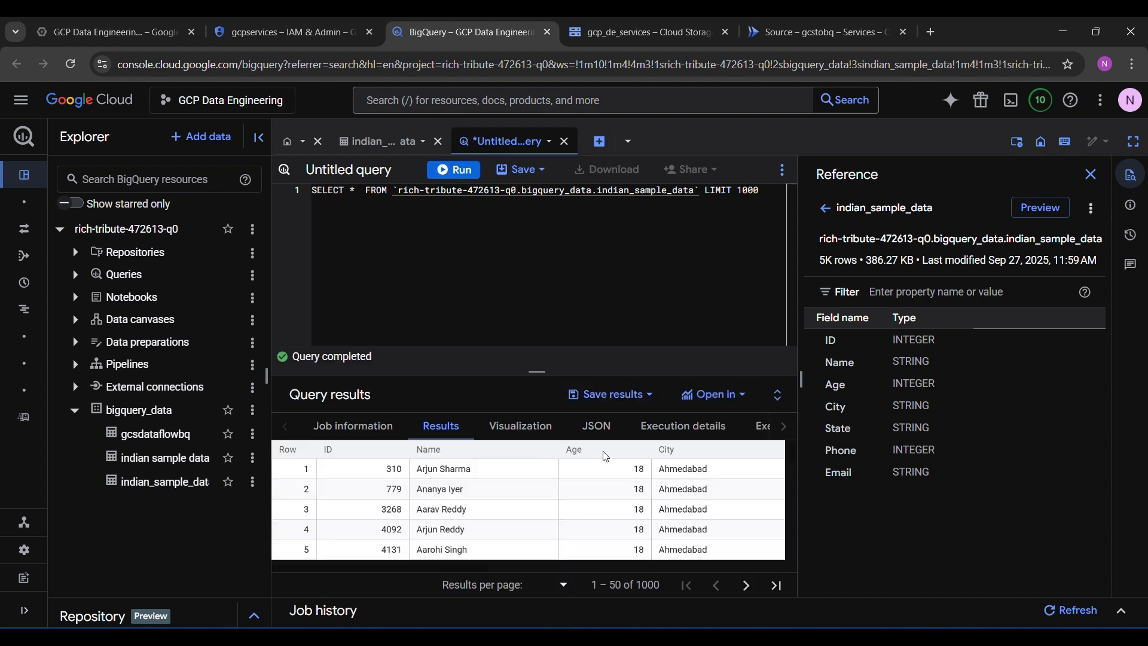
pyautogui.scroll(-15, 609, 521)
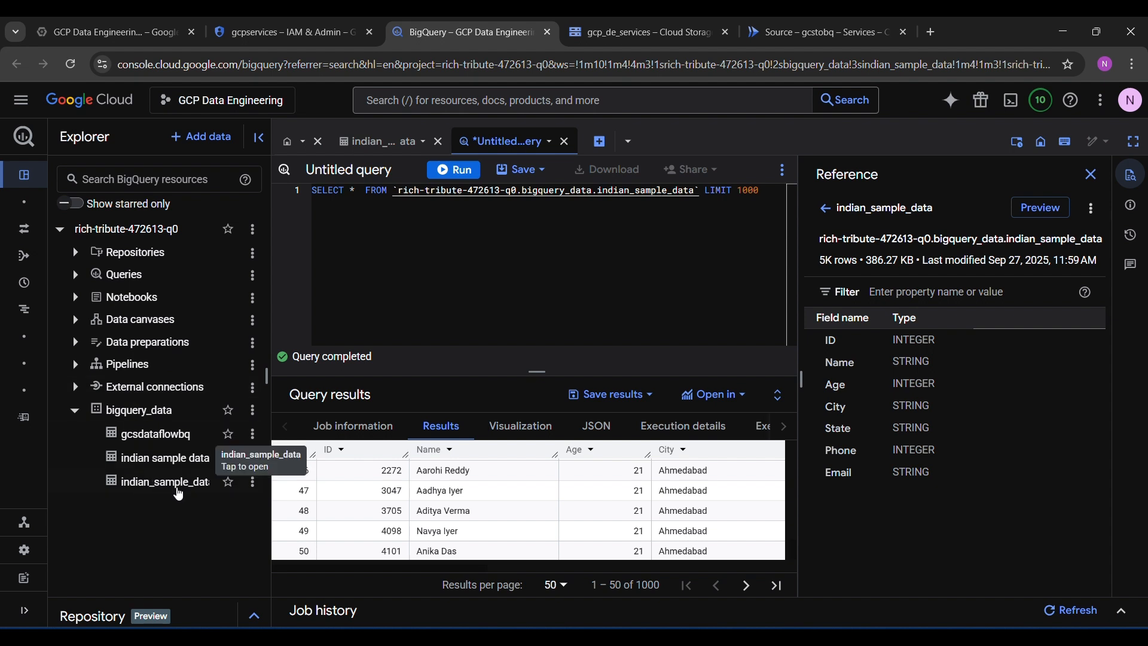
pyautogui.scroll(15, 436, 500)
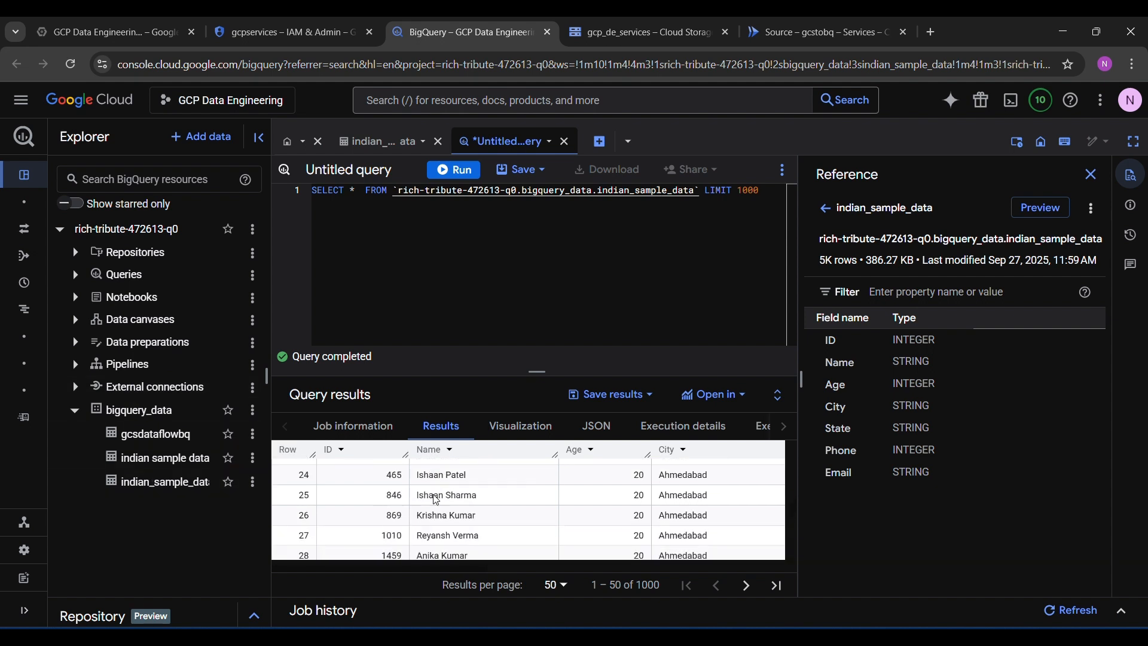